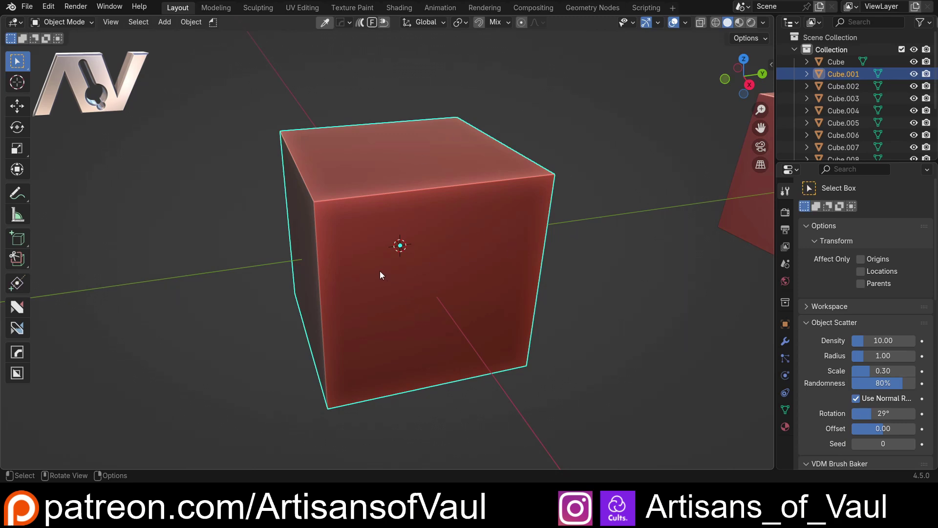
Find the MeasureIt extension in Preferences by searching 'measu' and enable it.
mouse_move(374, 273)
middle_down()
mouse_move(432, 261)
mouse_move(373, 257)
middle_up()
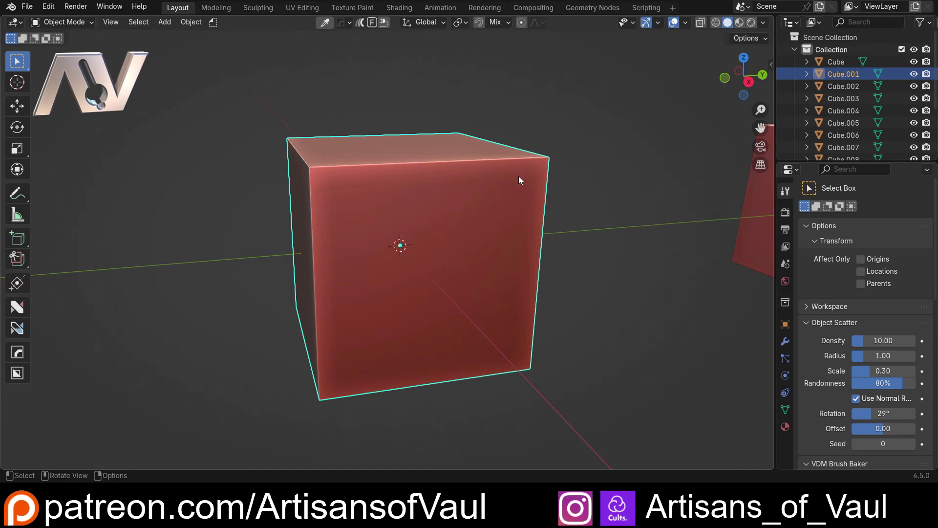
middle_drag(398, 184, 409, 209)
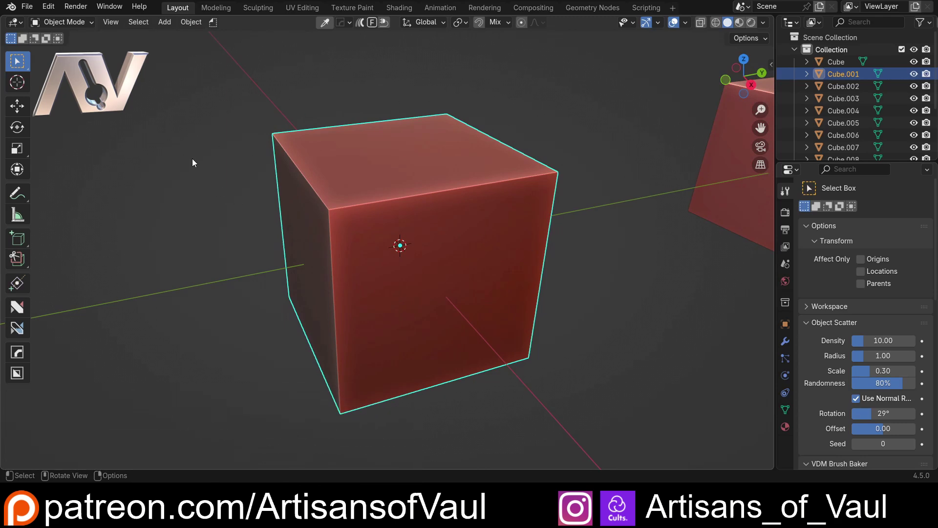
click(48, 7)
click(59, 163)
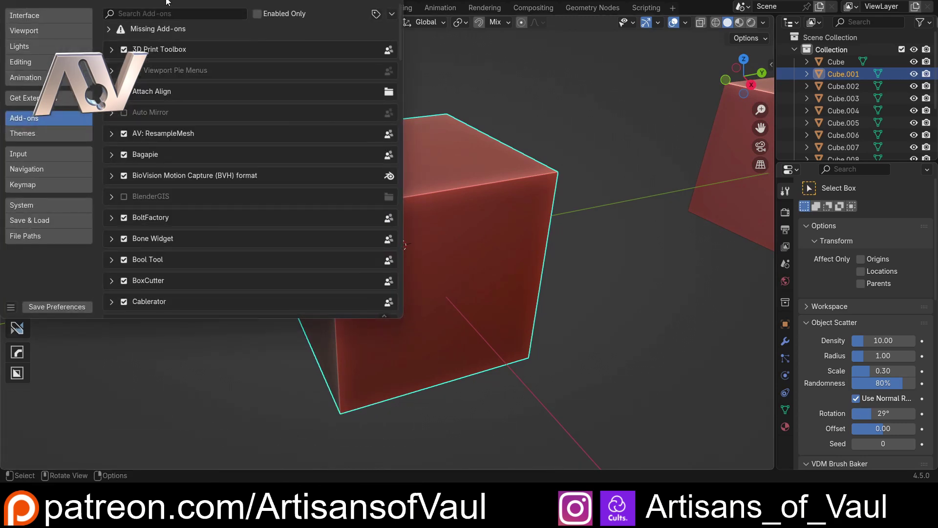
click(216, 228)
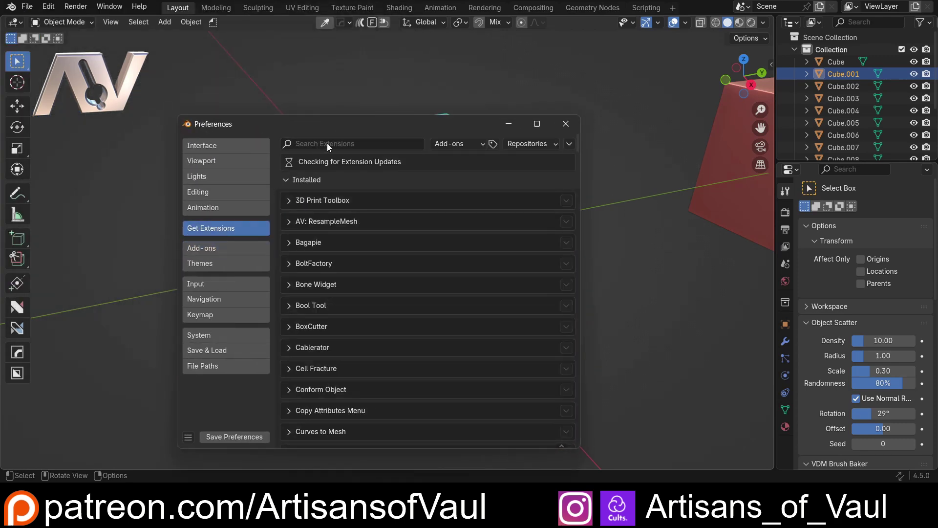
click(328, 143)
text(measu)
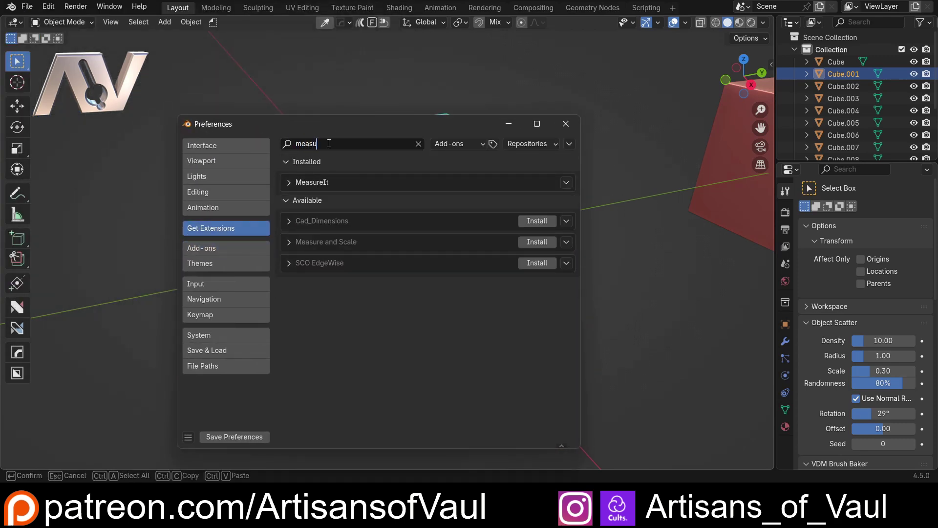
click(566, 123)
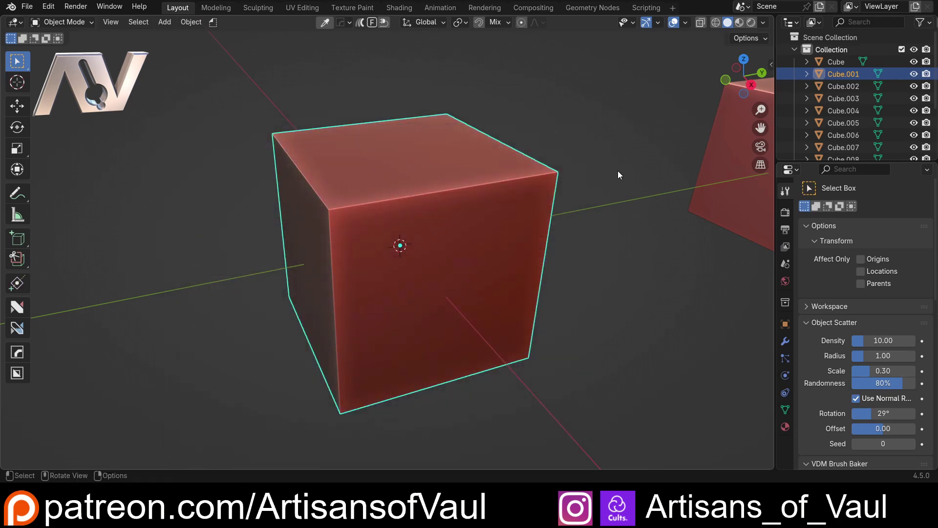
In the sidebar's View tab, expand MeasureIt Tools and switch on Show.
key(n)
click(767, 117)
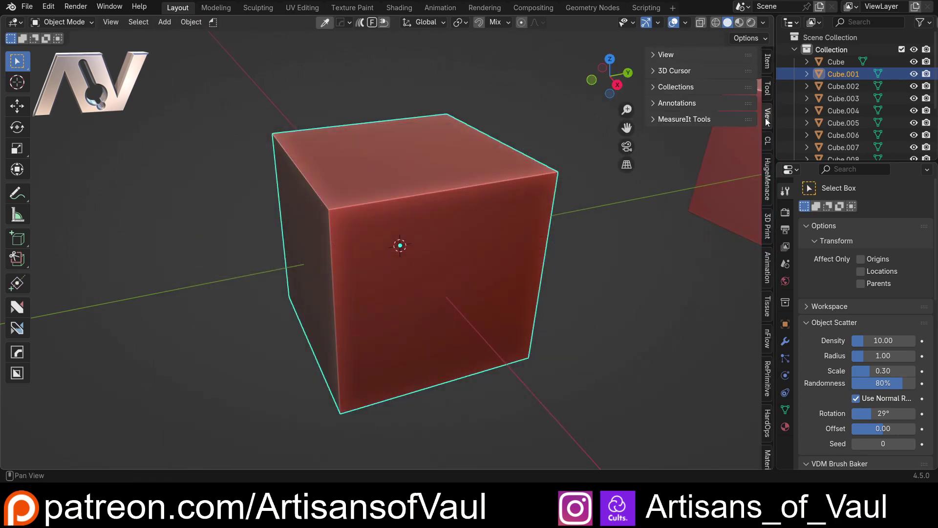
click(666, 120)
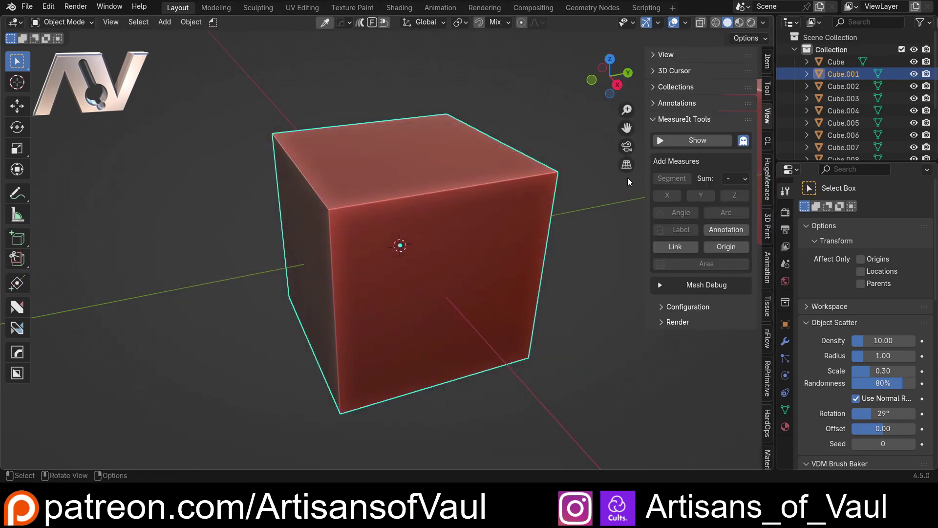
click(694, 140)
middle_drag(325, 117, 351, 150)
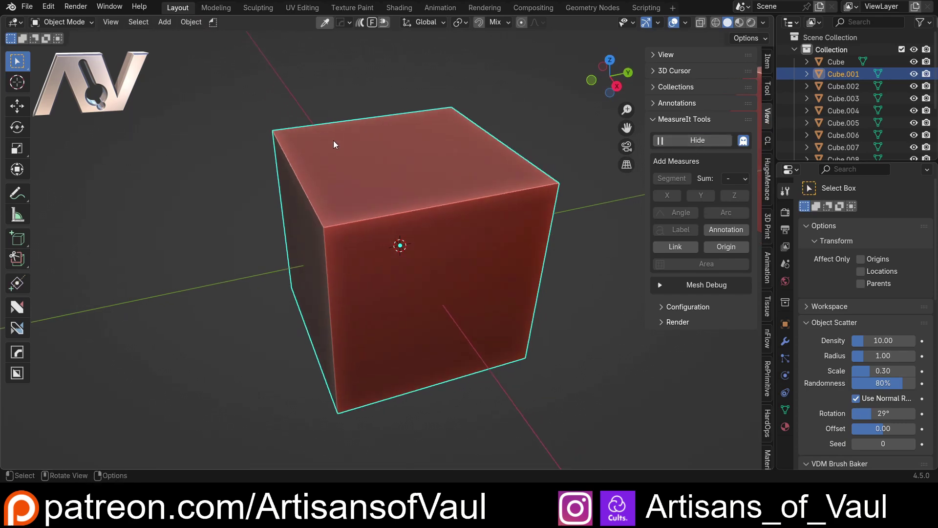
Add a segment measurement between two top vertices, with units set to Automatic.
key(Tab)
click(287, 168)
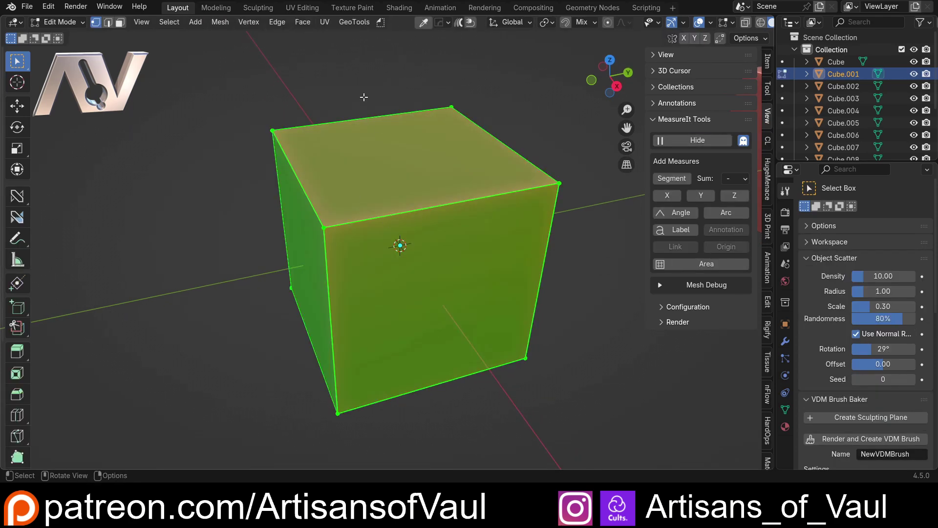
click(283, 131)
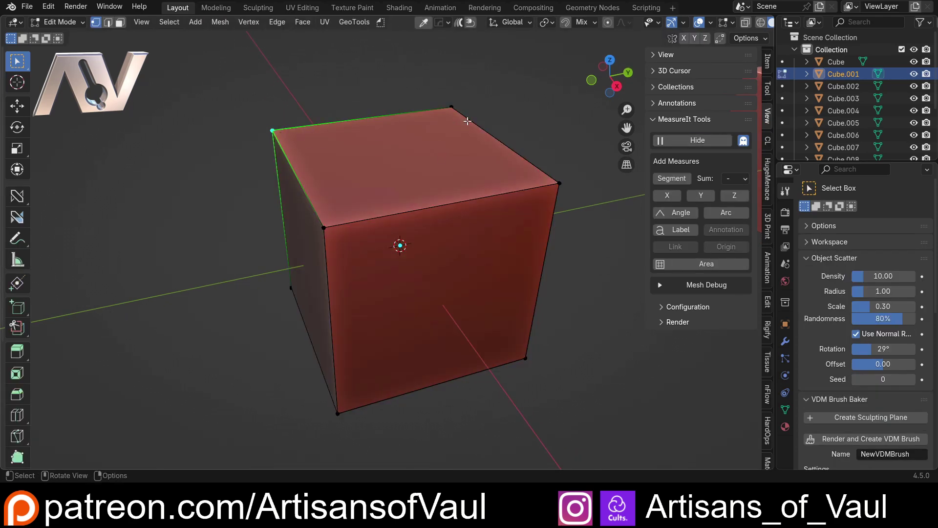
click(459, 112)
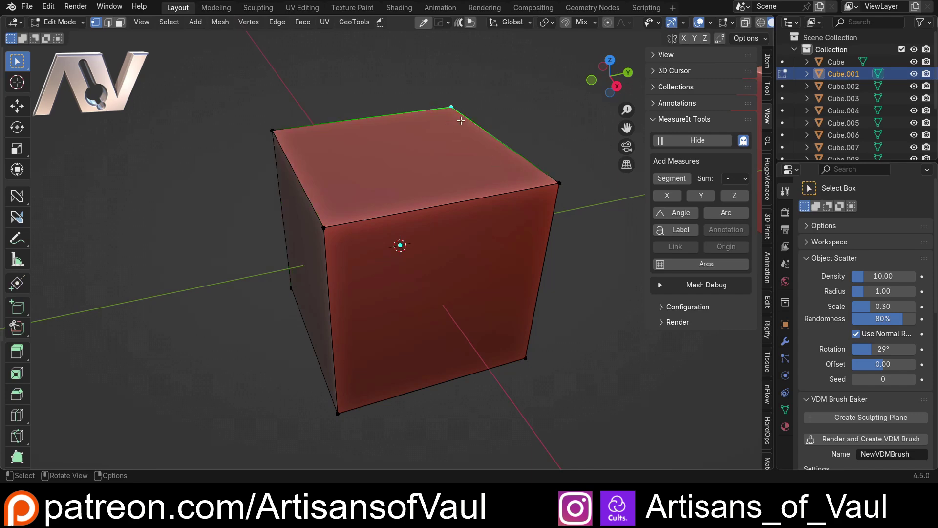
click(540, 191)
click(672, 179)
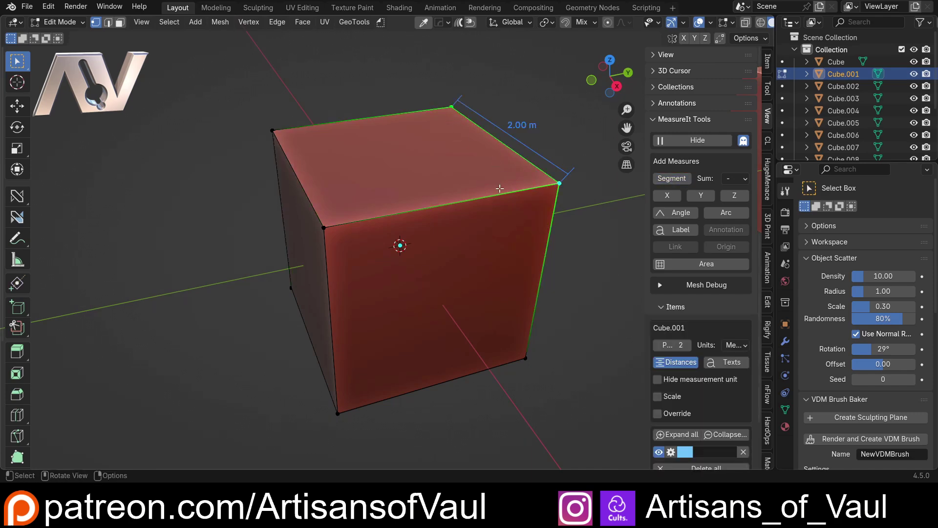
middle_drag(454, 181, 432, 154)
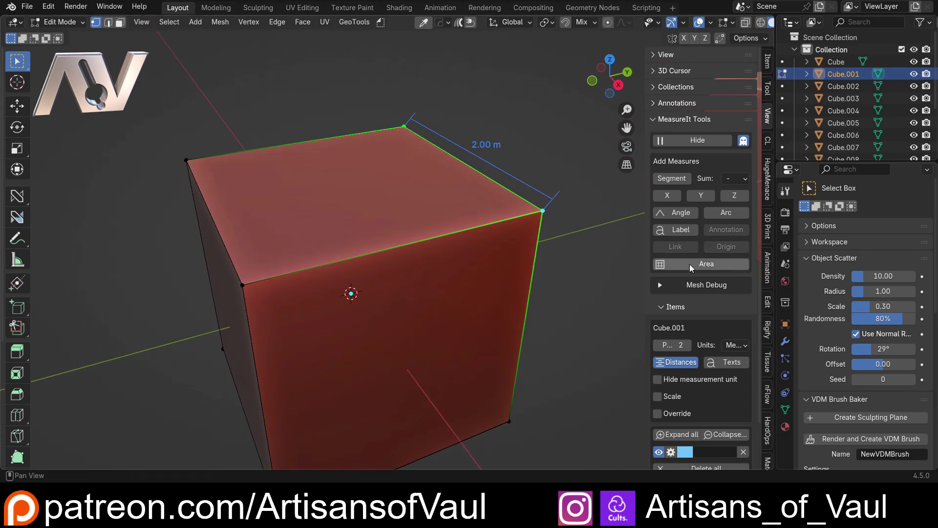
click(737, 345)
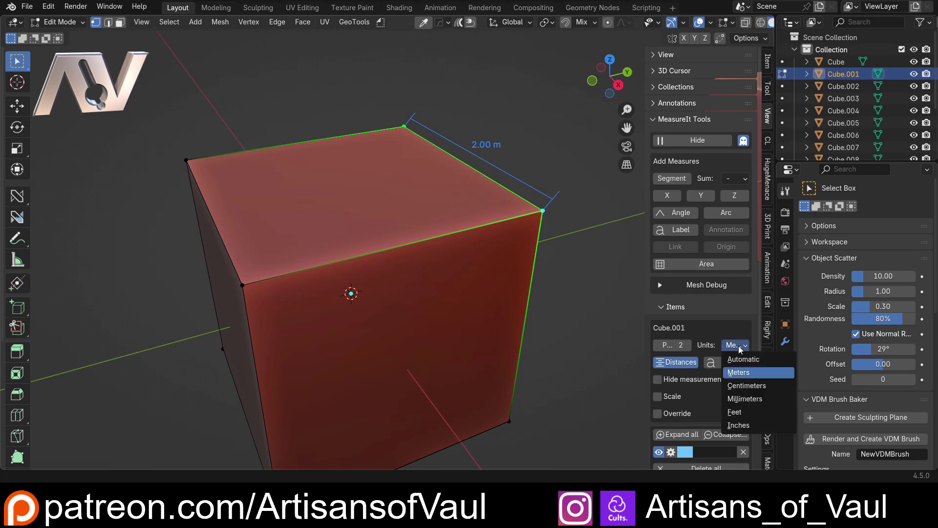
click(738, 357)
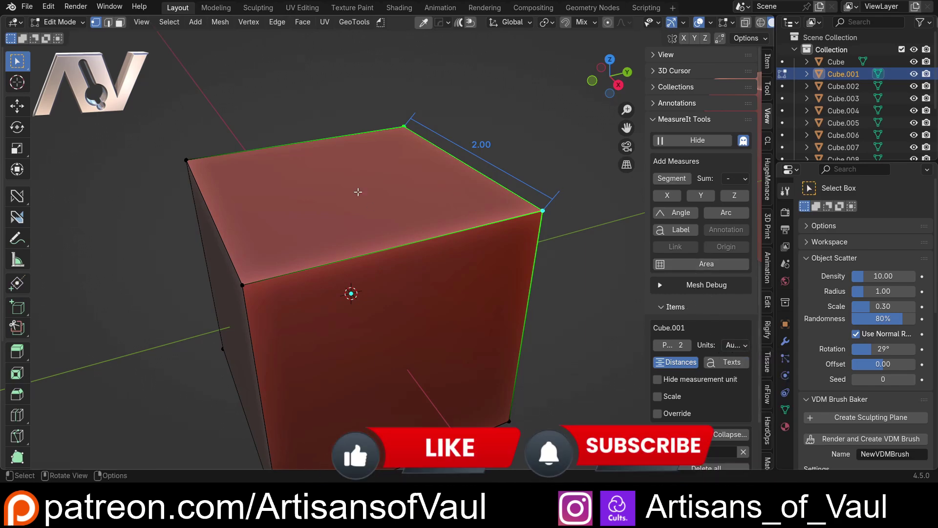
Test-move the top face in X-ray view, then cancel so the cube stays unchanged.
middle_drag(357, 193, 344, 215)
key(alt+z)
drag(153, 50, 537, 262)
middle_drag(382, 201, 443, 213)
key(g)
key(y)
key(x)
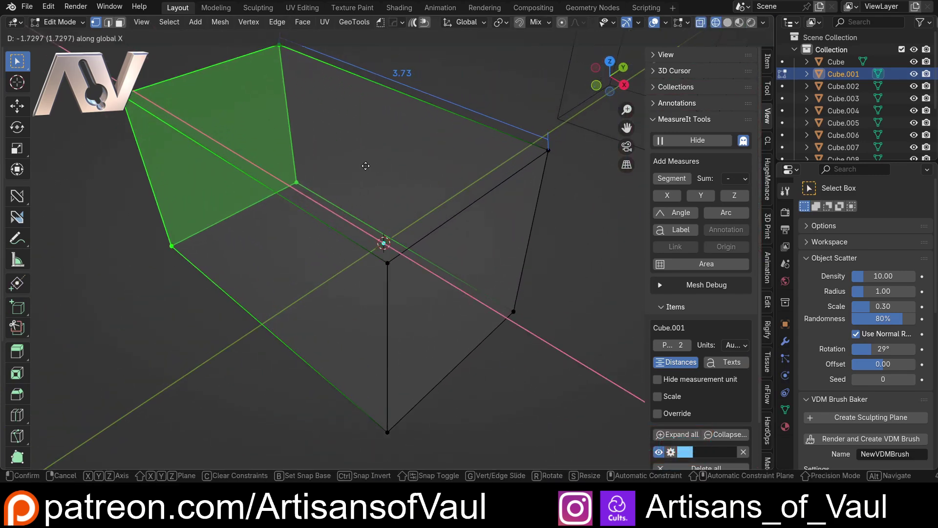
key(Escape)
key(alt+z)
middle_drag(474, 157, 446, 172)
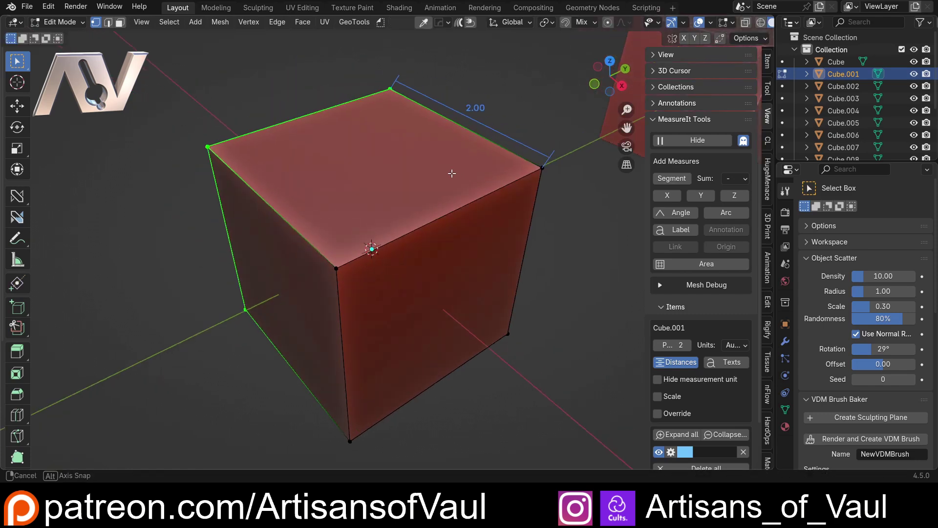
scroll(428, 159, up, 2)
scroll(704, 281, down, 2)
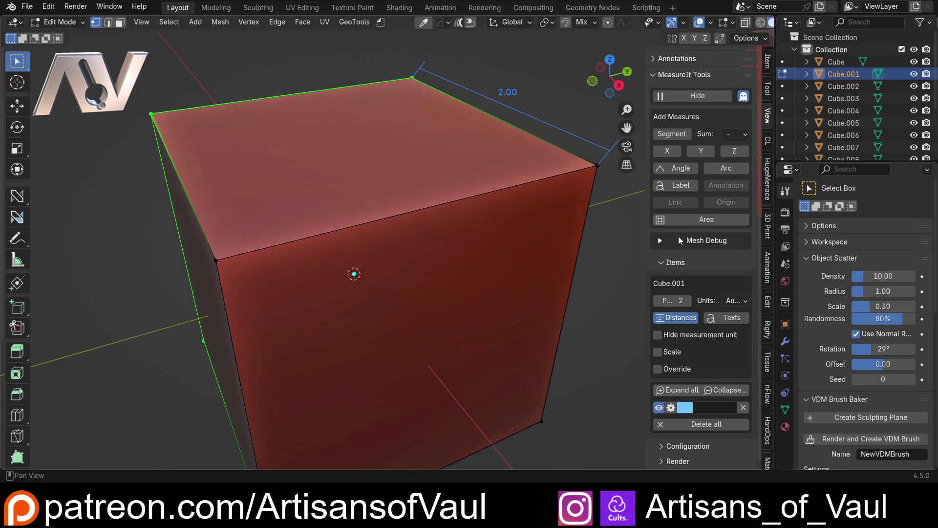
click(684, 445)
scroll(682, 427, down, 3)
Set the MeasureIt text size to 50.
drag(680, 439, 680, 439)
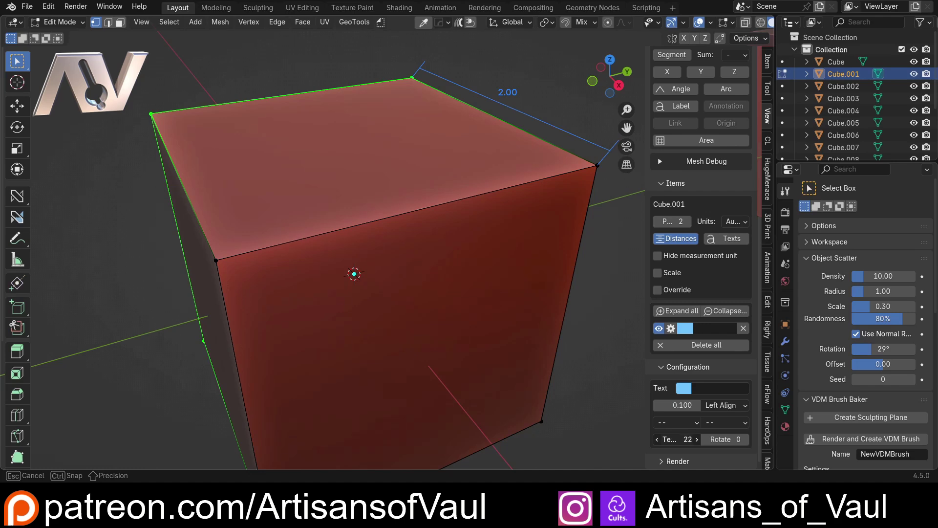
drag(680, 439, 680, 439)
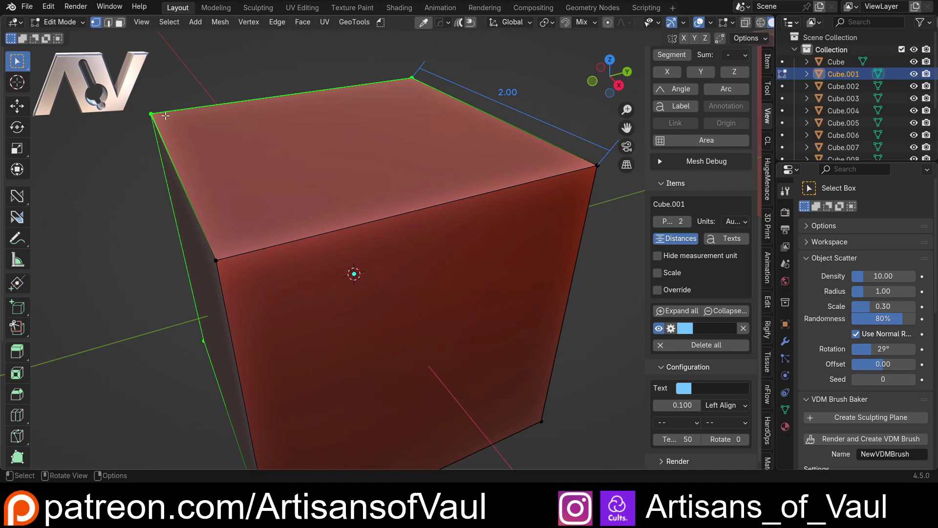
scroll(679, 122, up, 5)
Add a test segment measurement on the top edge, then delete it again.
click(671, 152)
middle_drag(322, 122, 373, 125)
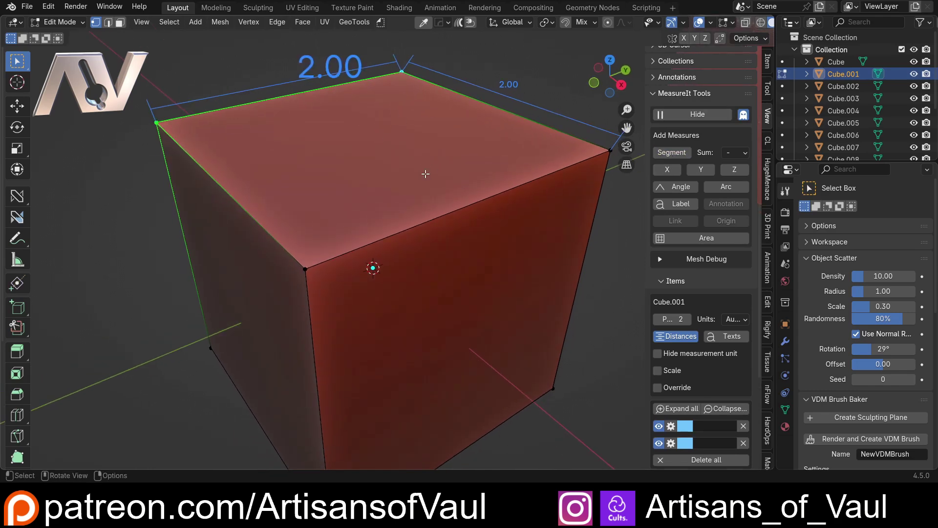
scroll(657, 386, down, 4)
click(743, 370)
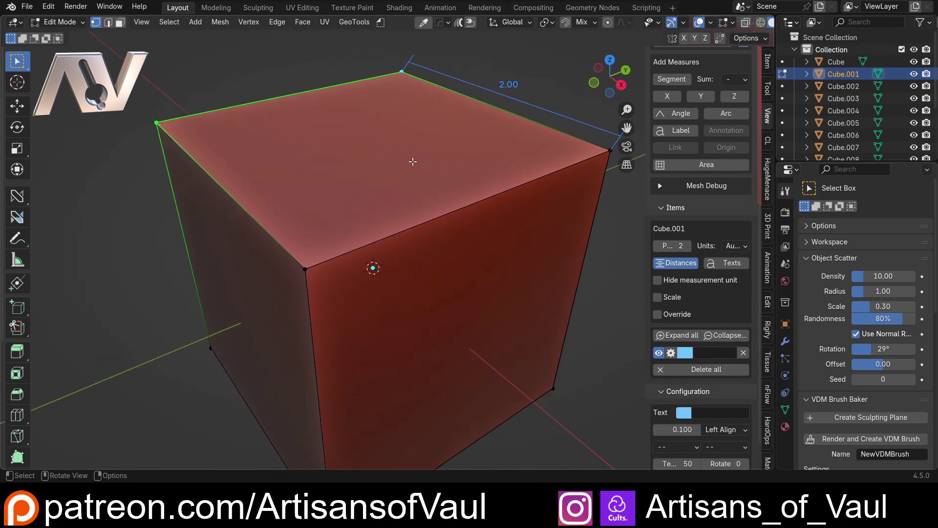
middle_drag(383, 146, 420, 238)
middle_drag(316, 255, 581, 227)
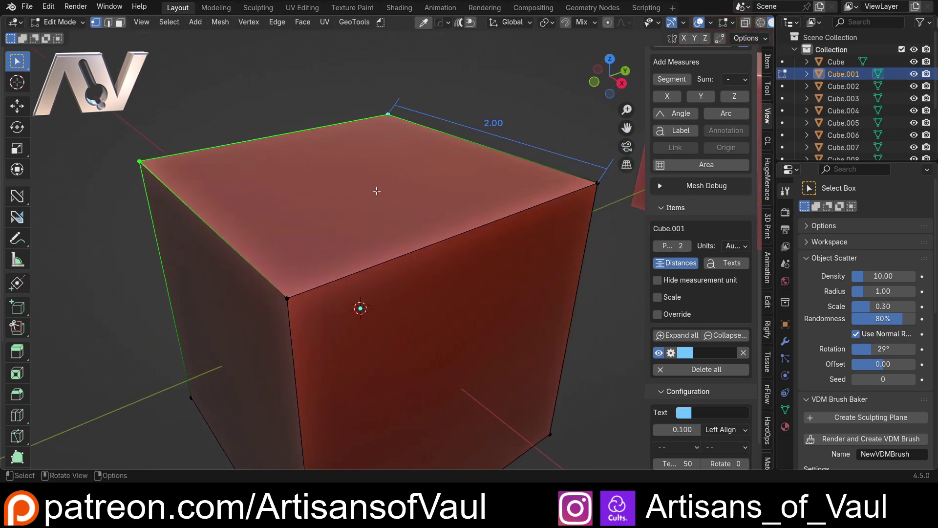
Select the cube's left top edge and try a bevel, then undo it.
key(Tab)
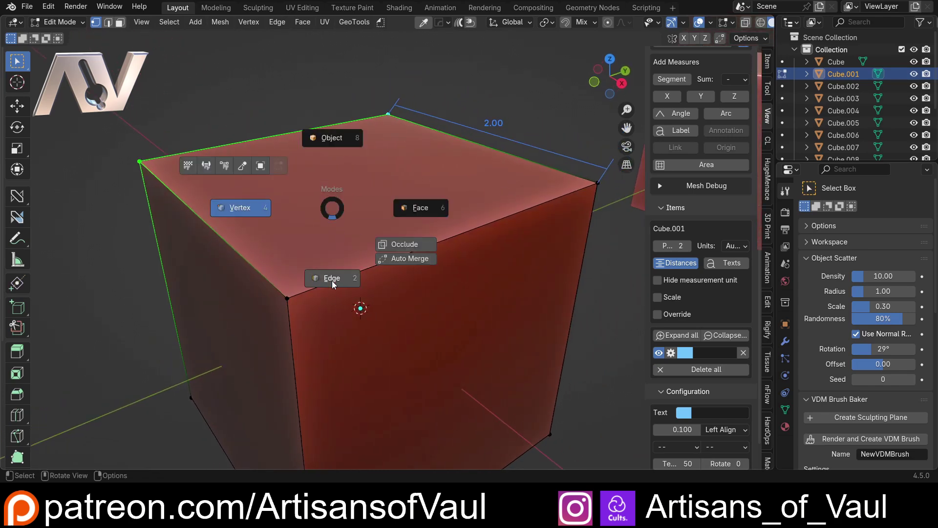
click(333, 279)
click(224, 243)
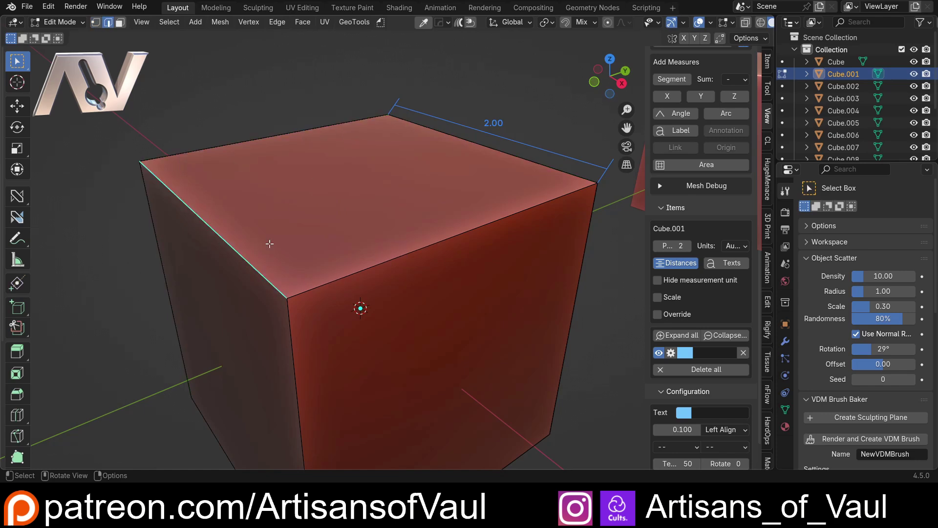
key(ctrl+b)
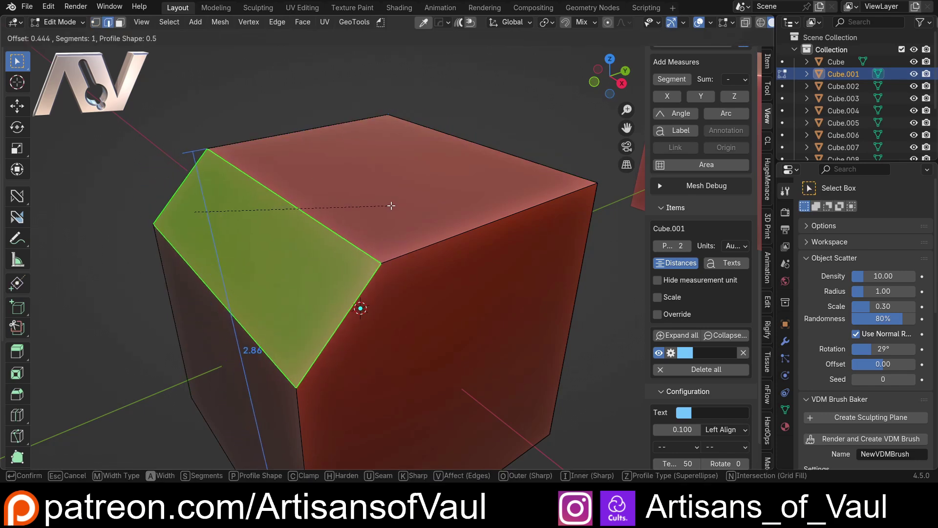
click(401, 205)
middle_drag(401, 205, 359, 230)
key(ctrl+z)
Bevel the top edge with 5 segments, width 0.731, making the measurement read 2.92.
click(660, 208)
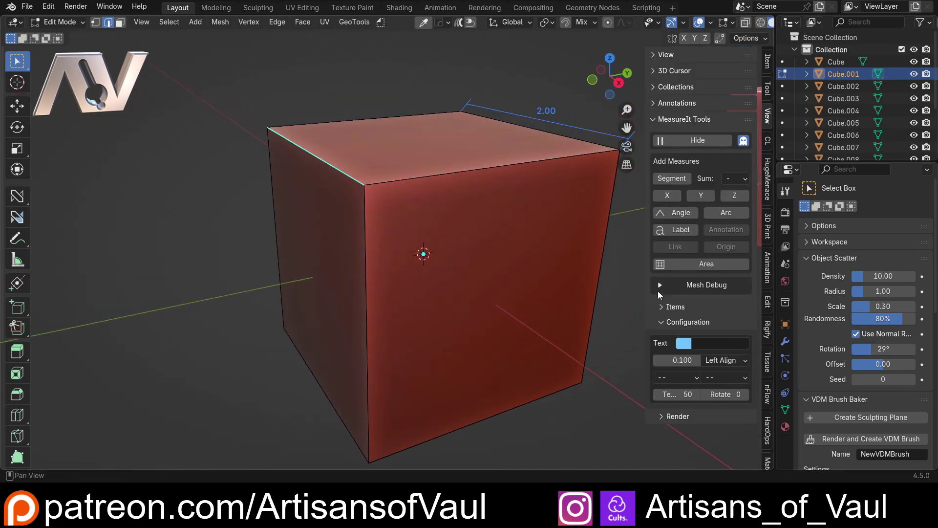
click(659, 287)
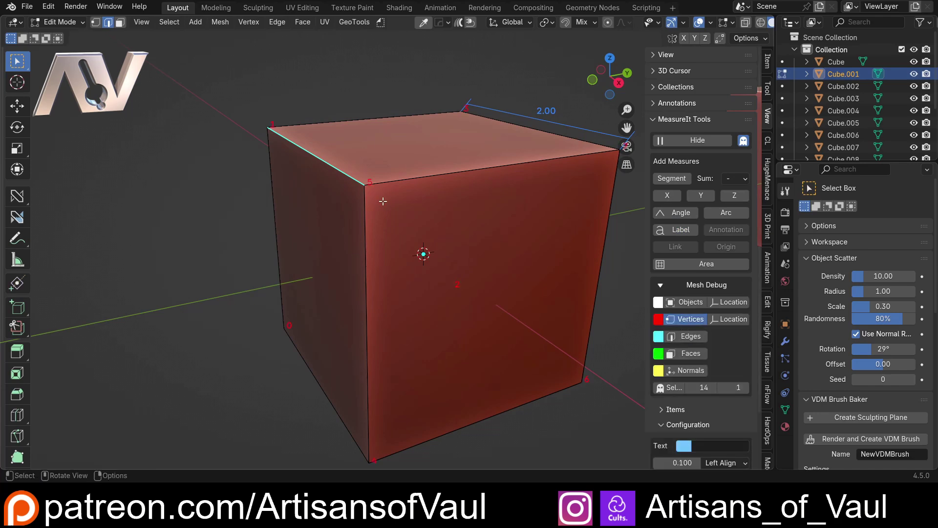
middle_drag(513, 190, 581, 183)
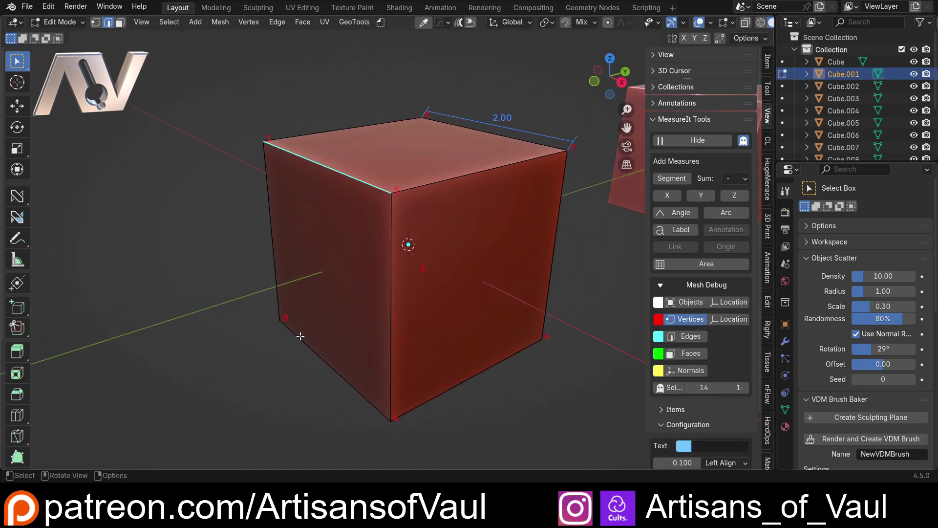
scroll(300, 336, up, 3)
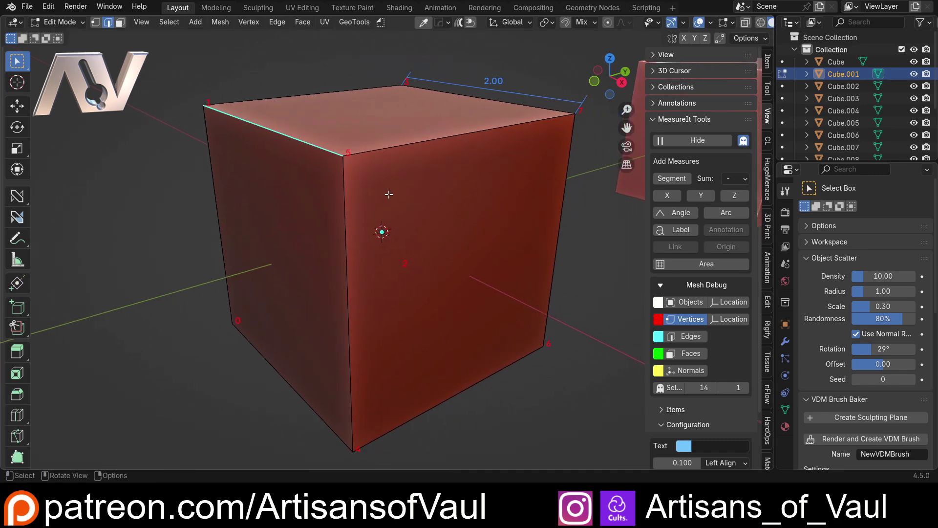
scroll(371, 205, up, 2)
scroll(376, 220, down, 2)
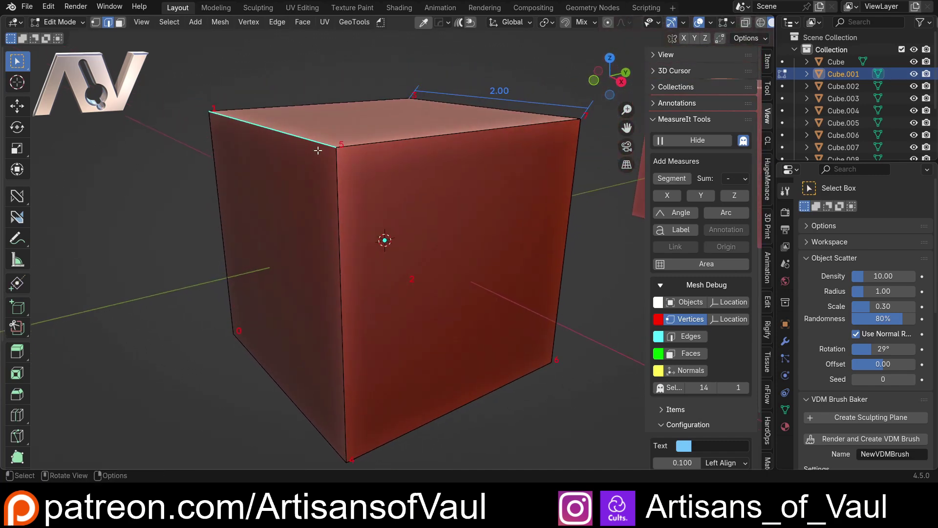
key(ctrl+b)
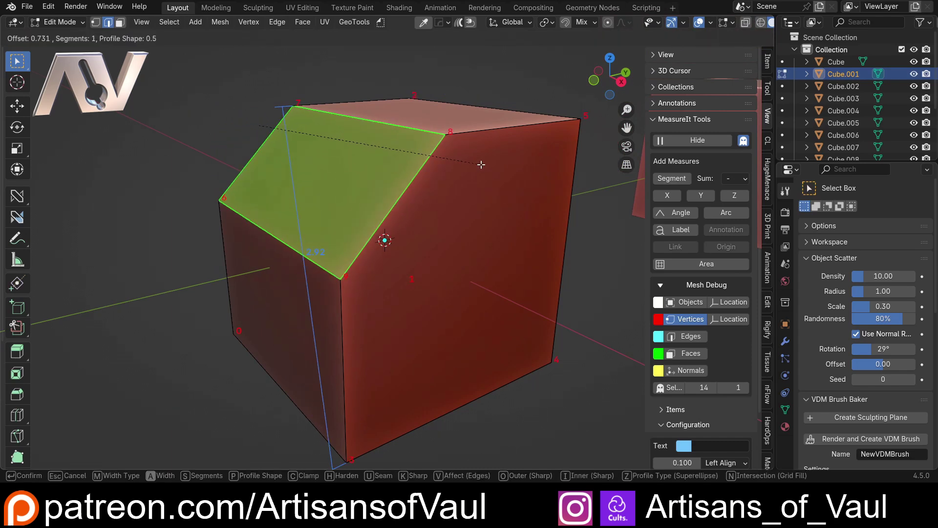
scroll(481, 165, up, 3)
scroll(481, 165, up, 1)
click(481, 164)
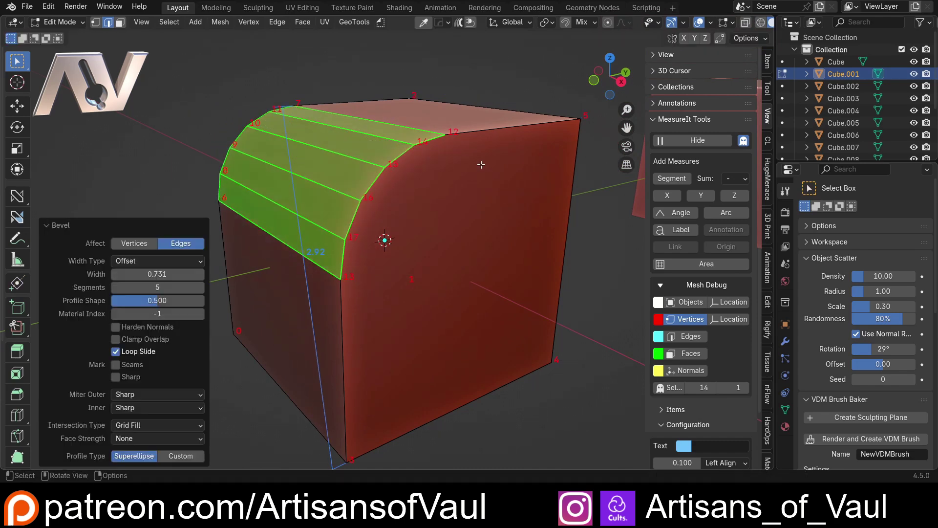
middle_drag(303, 232, 408, 359)
middle_drag(366, 328, 375, 201)
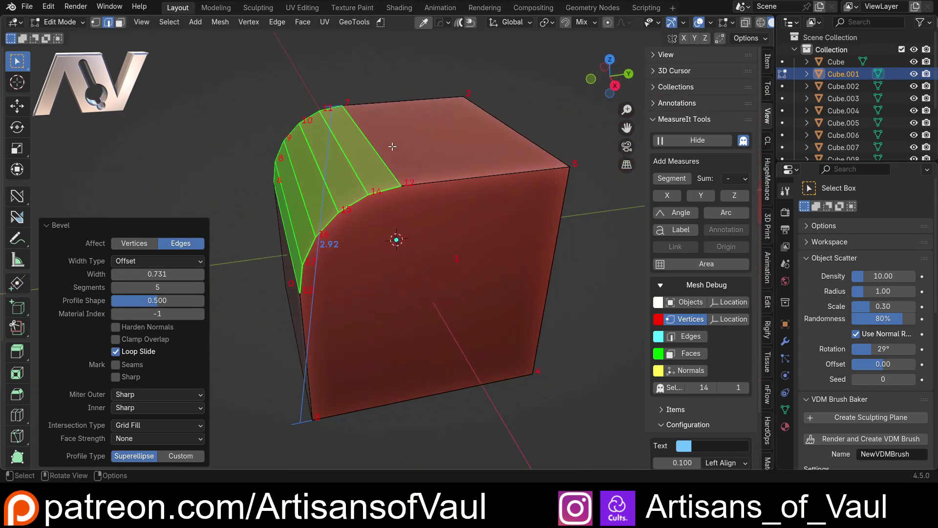
Return to Object Mode and pan toward the plain cube.
key(Tab)
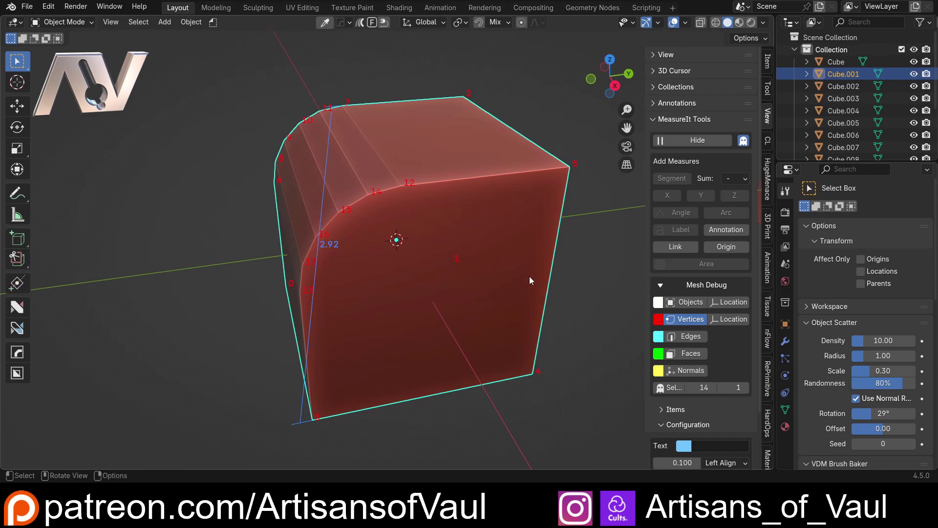
shift+middle_drag(523, 272, 482, 270)
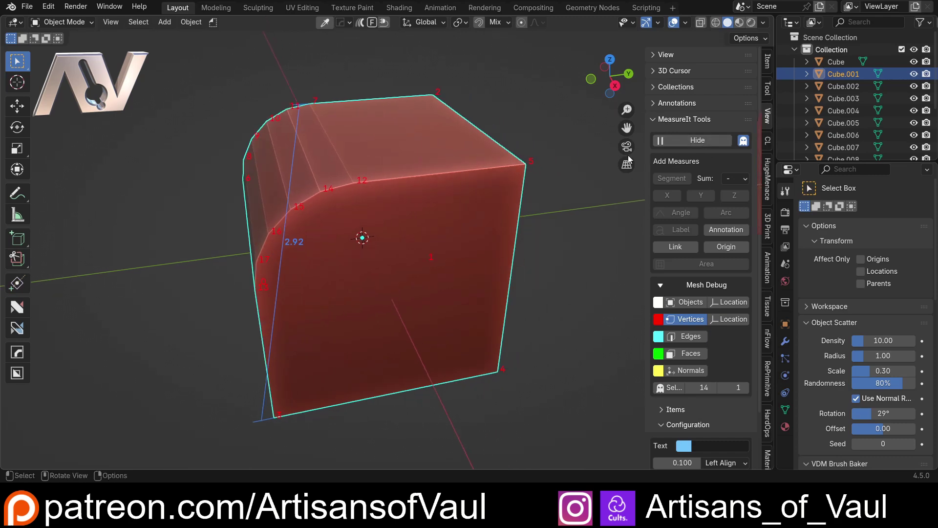
click(657, 119)
Select the plain cube Cube.002 and hide MeasureIt's red vertex numbers.
scroll(524, 184, down, 3)
shift+middle_drag(524, 184, 189, 212)
click(377, 174)
mouse_move(377, 174)
middle_down()
mouse_move(308, 181)
mouse_move(385, 174)
middle_up()
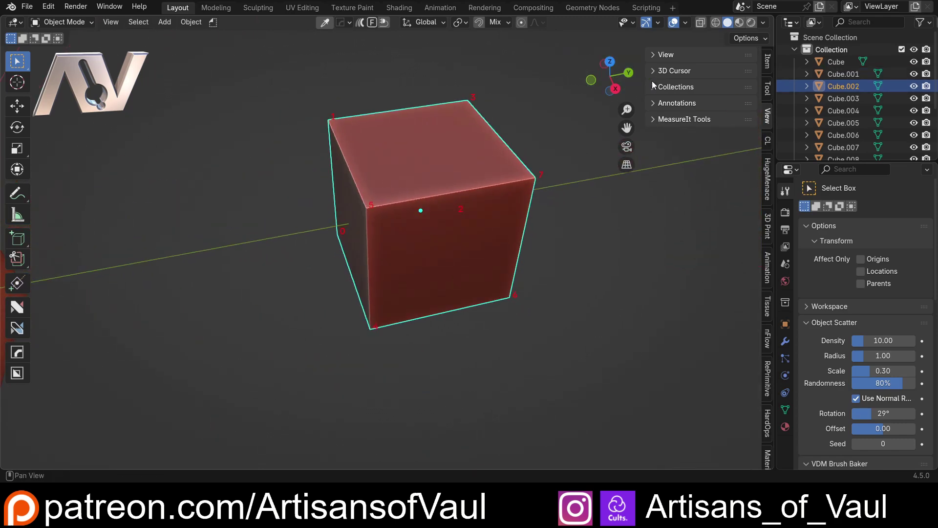
click(657, 119)
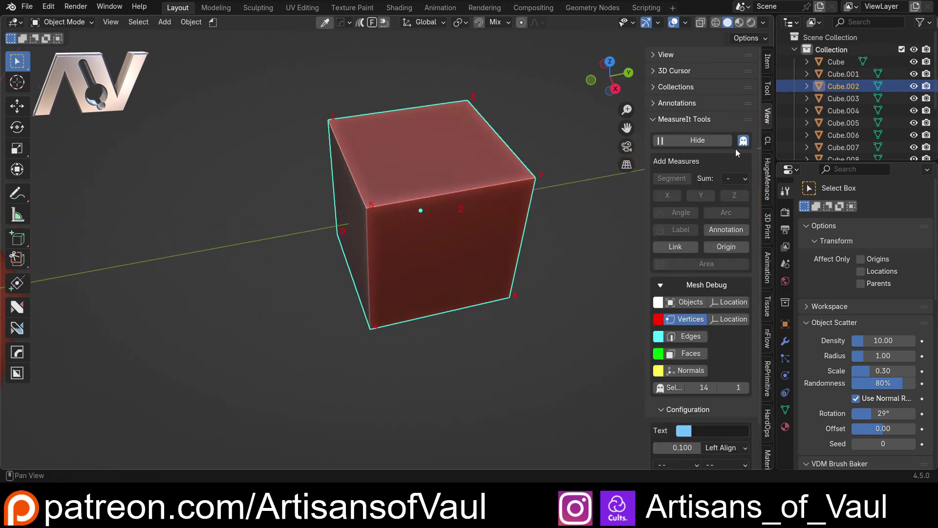
click(700, 140)
click(653, 121)
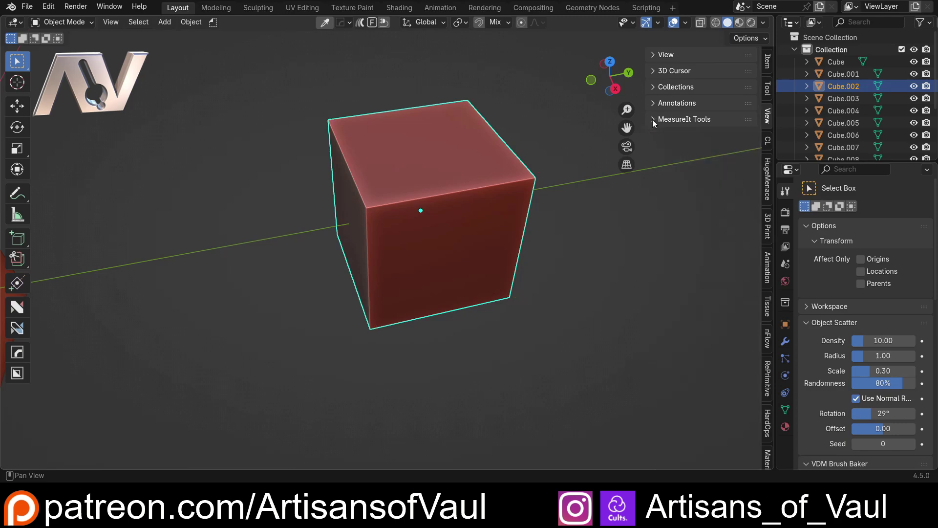
Start Snap Measure and draw Line A along Cube.002's top edge, reading 2.00.
scroll(429, 215, up, 2)
middle_drag(429, 216, 377, 255)
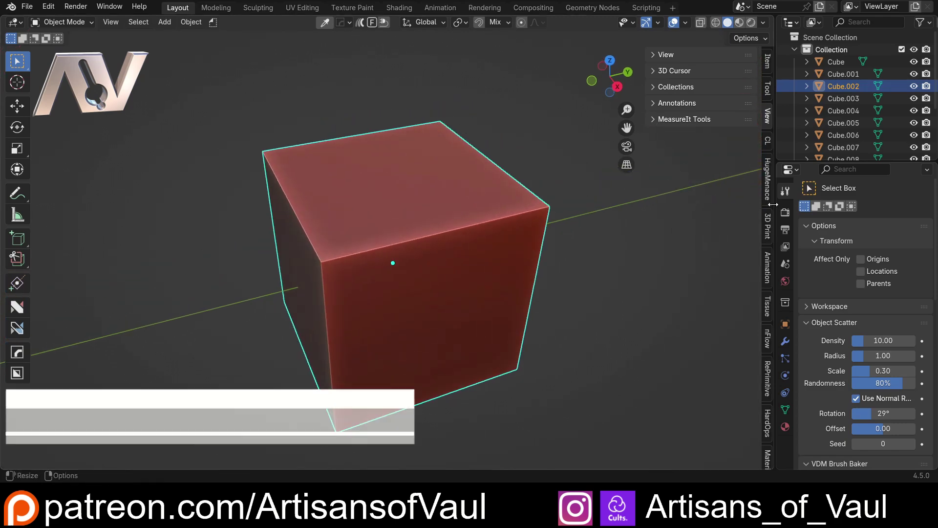
scroll(770, 270, down, 10)
scroll(770, 271, down, 10)
click(763, 378)
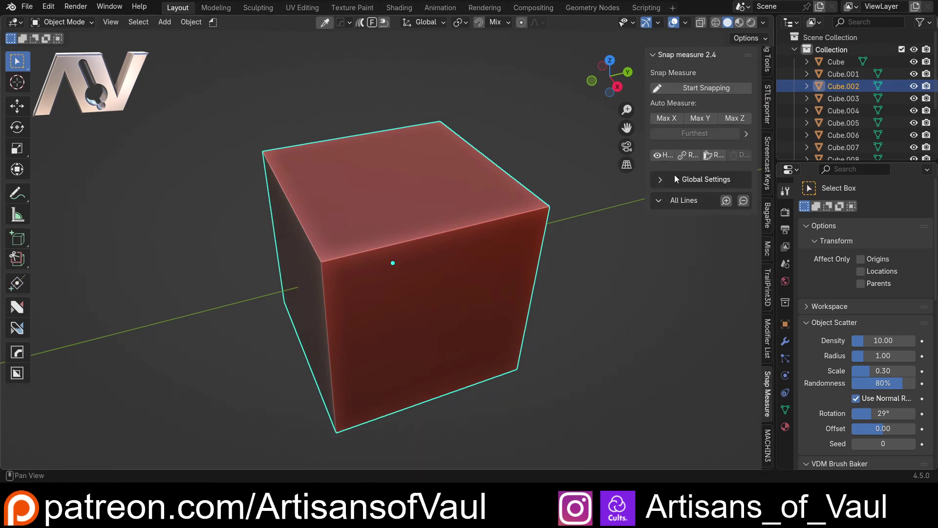
mouse_move(339, 178)
middle_down()
mouse_move(361, 191)
mouse_move(374, 180)
mouse_move(348, 187)
mouse_move(309, 167)
mouse_move(328, 181)
middle_up()
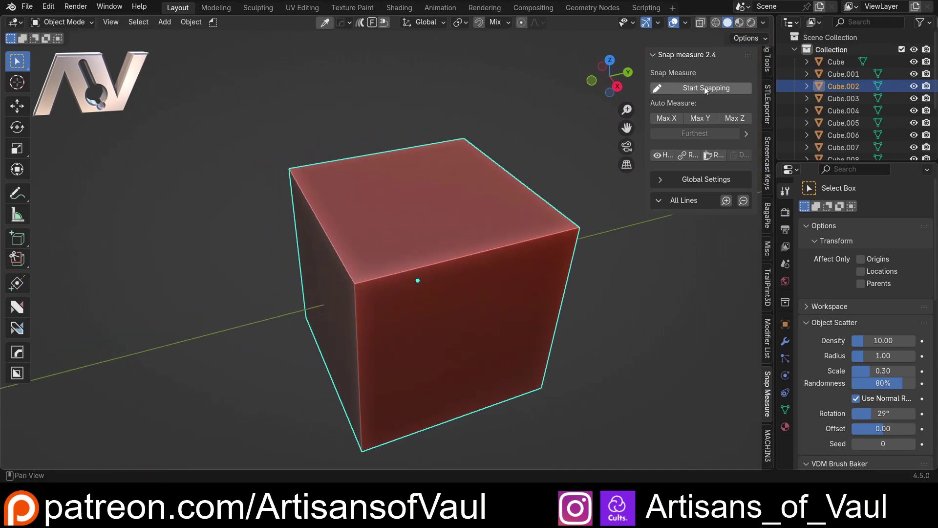
click(702, 88)
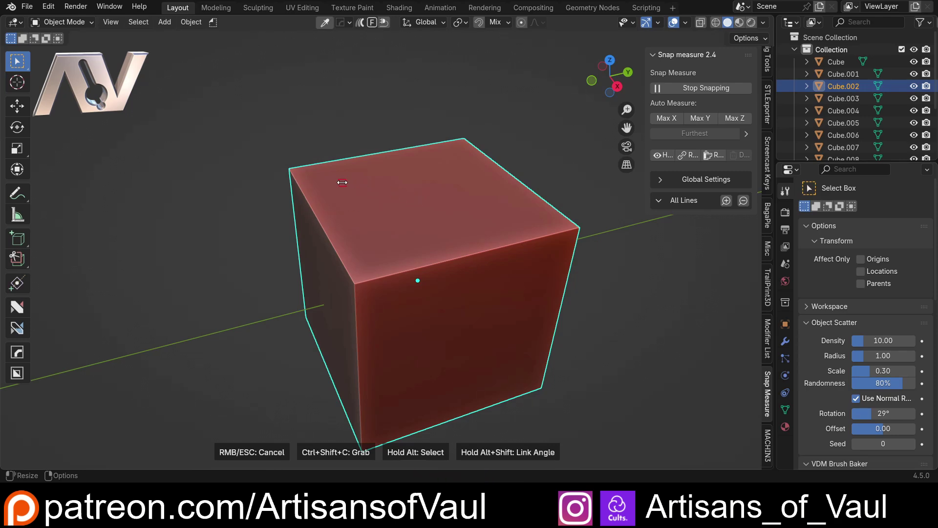
click(289, 170)
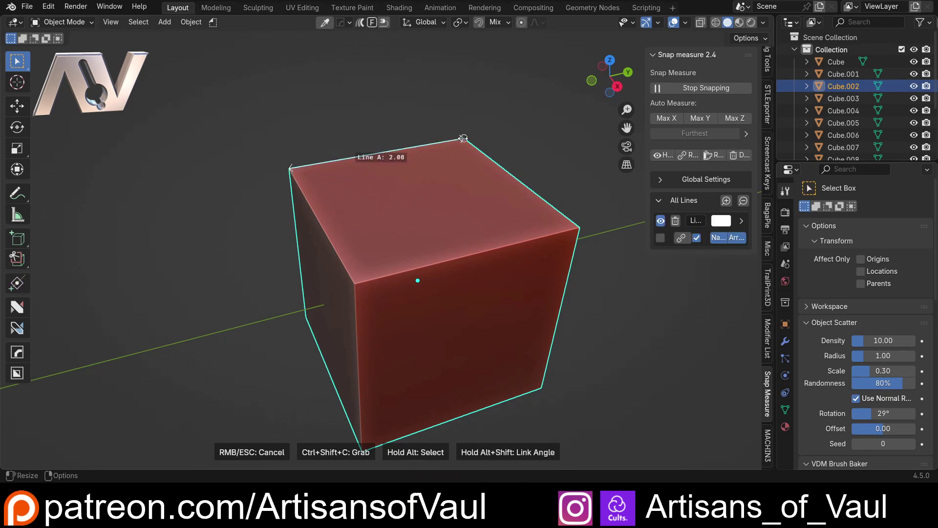
Raise Line A above the edge with a Line Offset Z of 0.18.
middle_drag(270, 77, 261, 153)
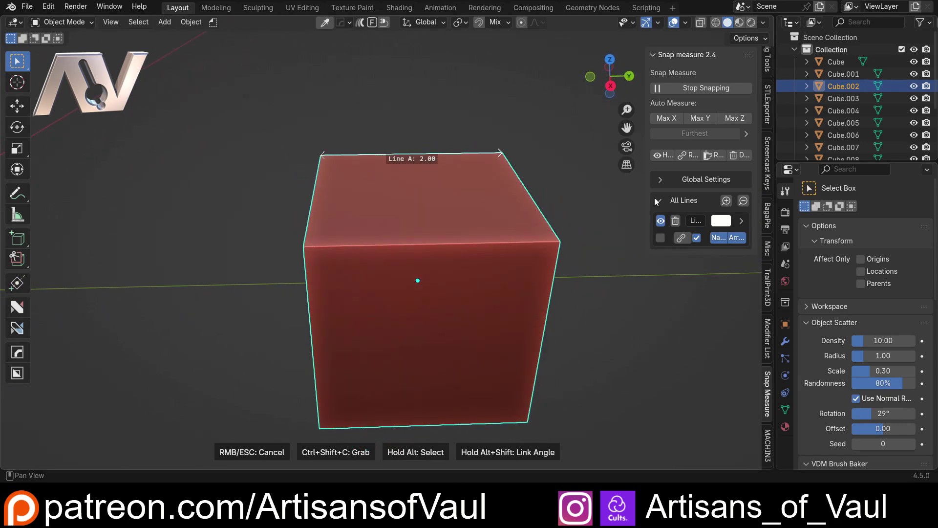
click(741, 221)
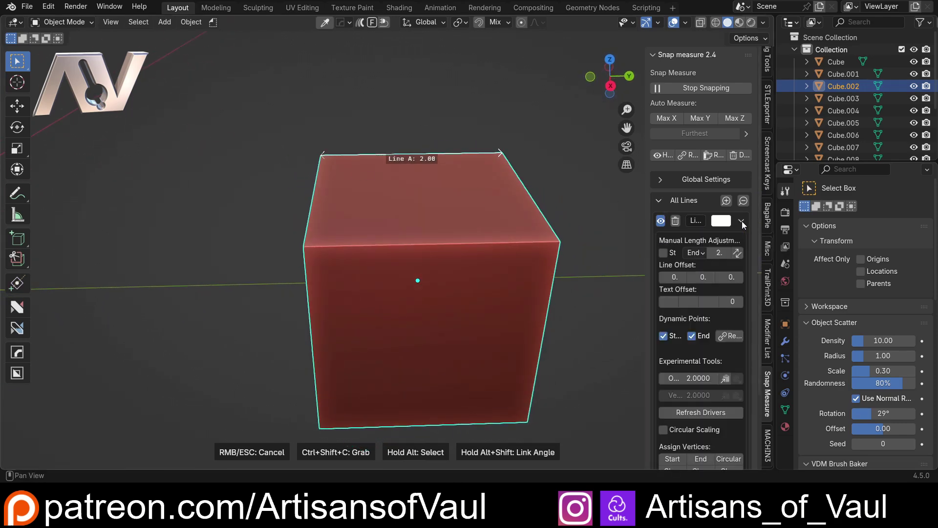
drag(645, 246, 599, 245)
scroll(494, 176, up, 3)
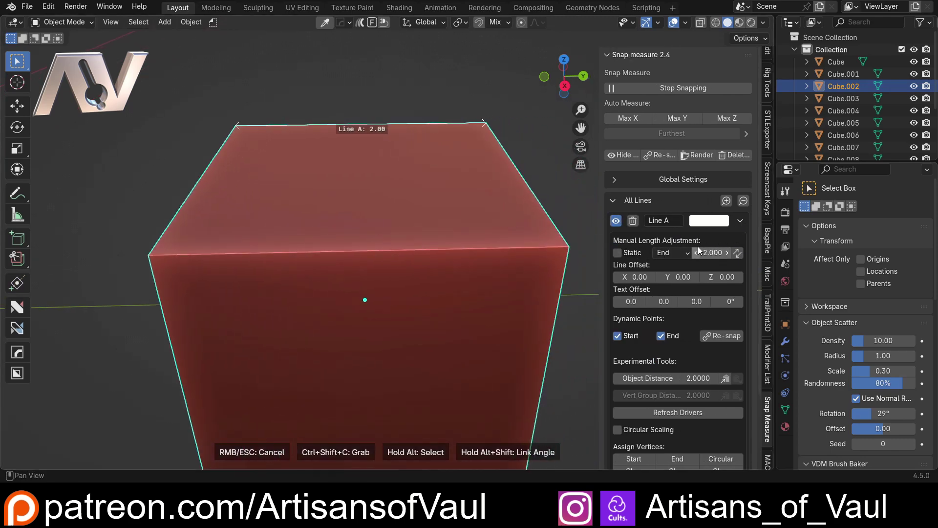
mouse_move(727, 277)
mouse_down()
mouse_move(745, 277)
mouse_move(732, 277)
mouse_up()
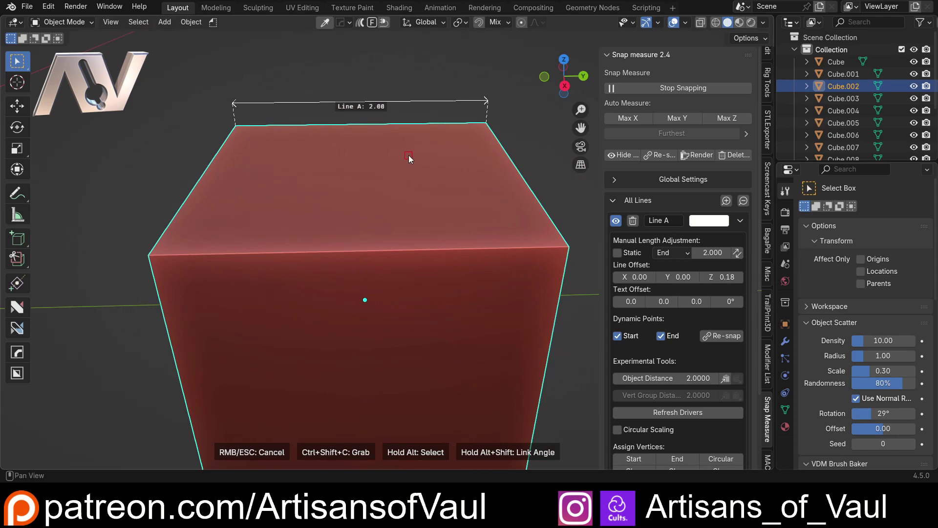
click(620, 181)
Turn off line names in the labels and set the font size to 26.
scroll(656, 241, down, 3)
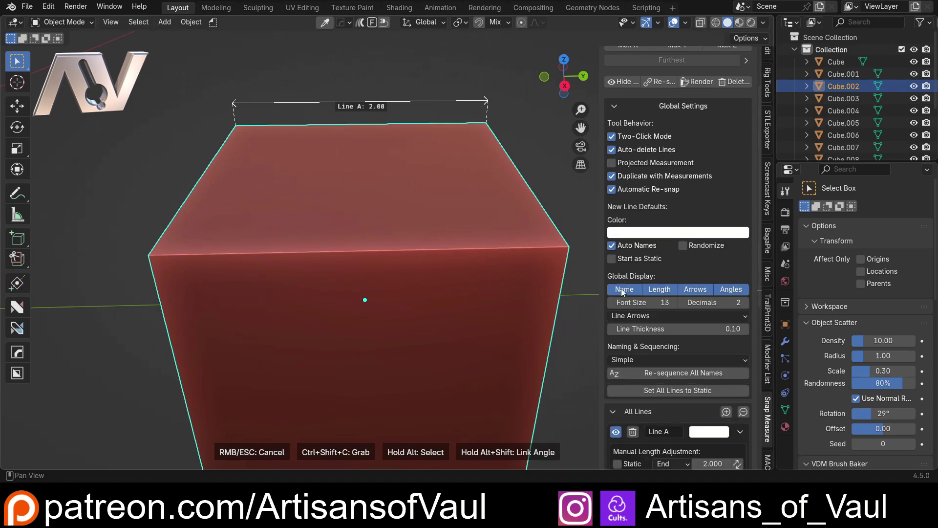
click(622, 289)
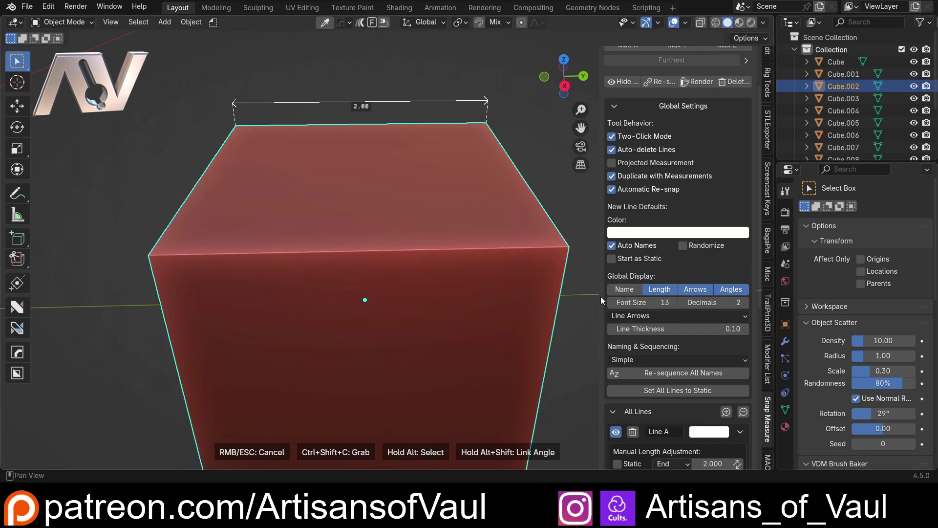
drag(622, 303, 645, 303)
Draw two more 2.00 measure lines between corners along the cube's top edges.
middle_drag(288, 181, 342, 210)
scroll(361, 244, down, 3)
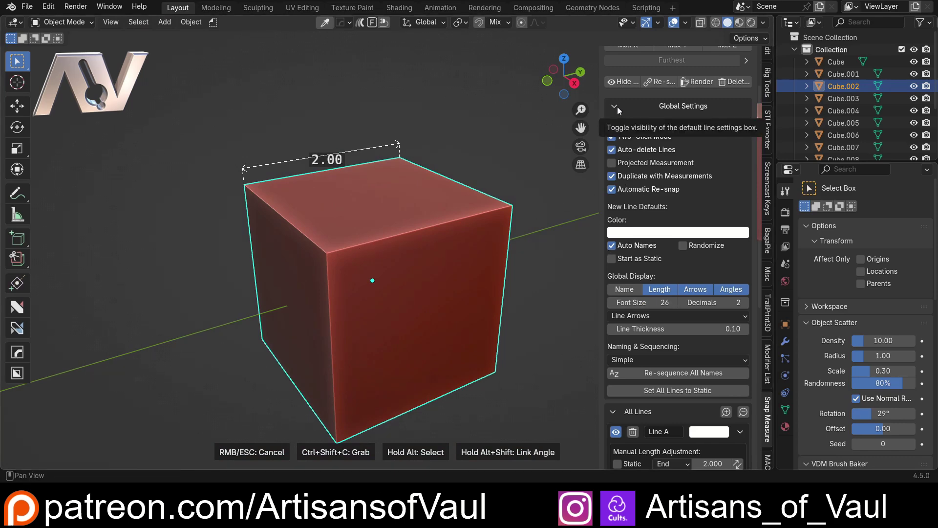
middle_drag(432, 142, 426, 169)
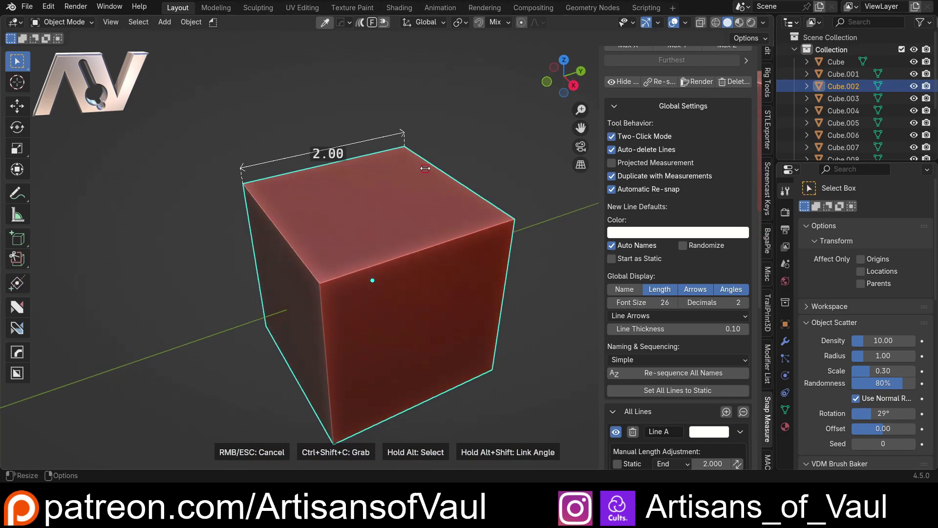
click(319, 284)
click(514, 219)
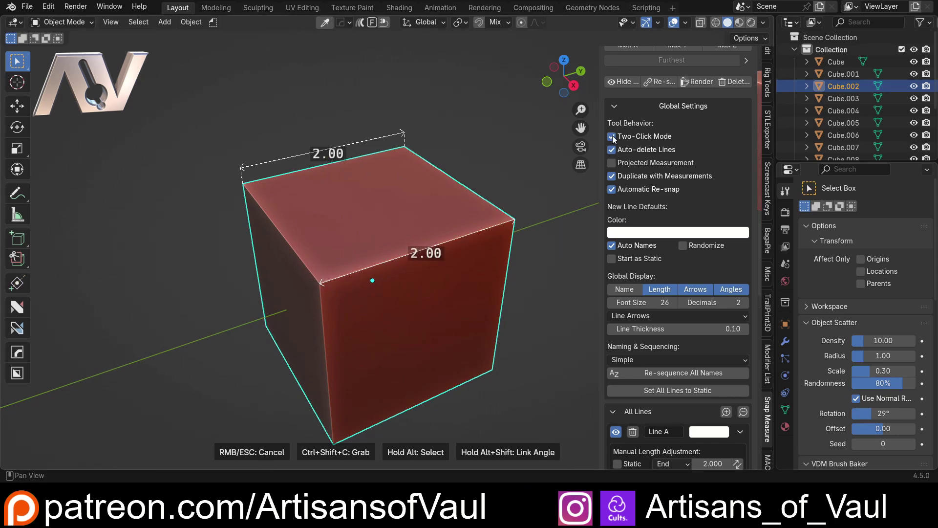
middle_drag(552, 162, 410, 211)
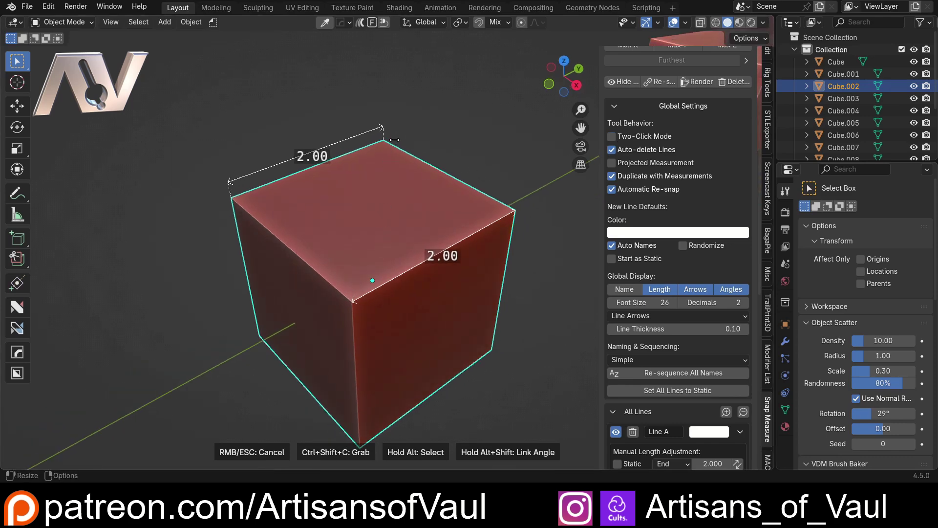
drag(384, 141, 515, 210)
middle_drag(515, 210, 351, 166)
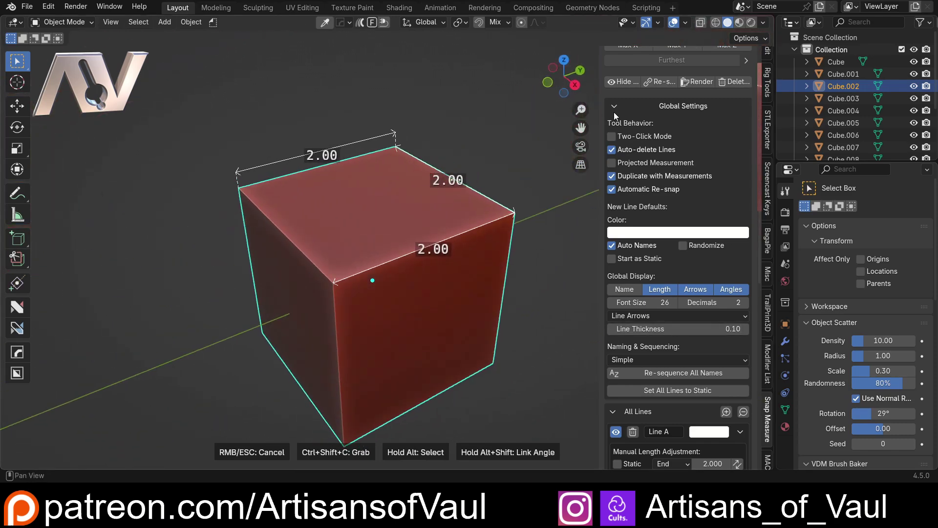
Turn Two-Click Mode back on and recolour Line B purple.
click(612, 136)
click(609, 105)
scroll(645, 194, down, 4)
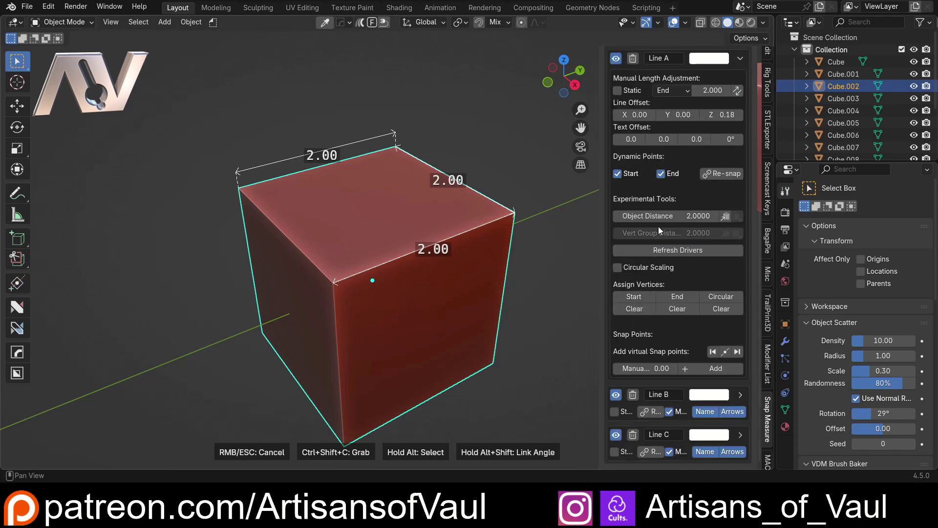
scroll(686, 195, up, 2)
click(738, 84)
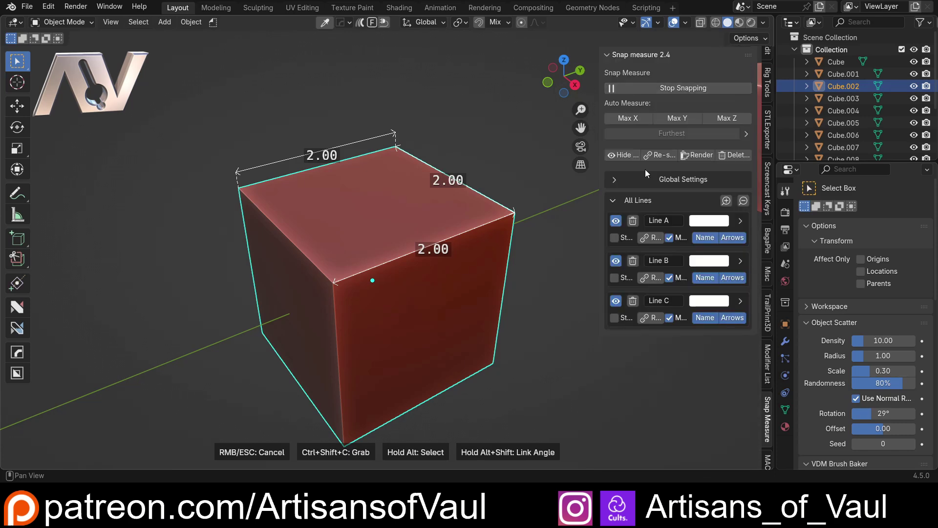
click(709, 260)
mouse_move(744, 111)
mouse_down()
mouse_move(780, 99)
mouse_move(771, 103)
mouse_up()
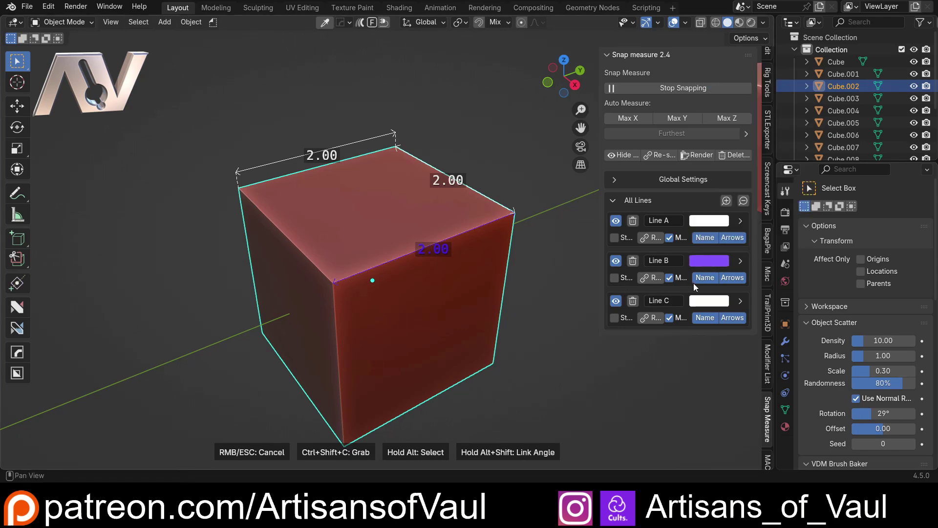
Delete Line B and Line C, keeping only Line A, and stop snapping.
click(633, 261)
click(633, 260)
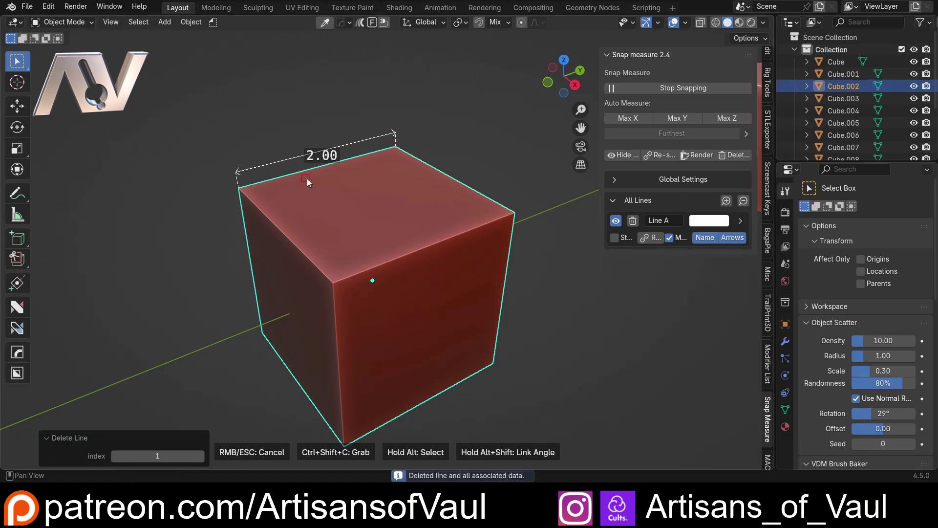
scroll(343, 187, up, 2)
middle_drag(344, 187, 310, 187)
scroll(310, 186, down, 2)
click(683, 87)
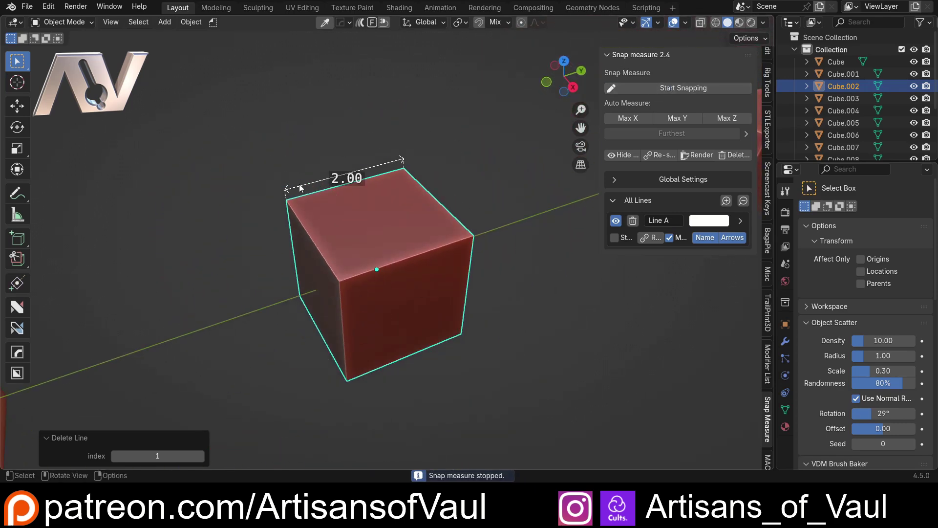
Widen the box along Y by moving its left-face vertices in Edit Mode.
key(Tab)
click(183, 164)
drag(226, 151, 353, 405)
middle_drag(381, 264, 366, 242)
key(g)
key(y)
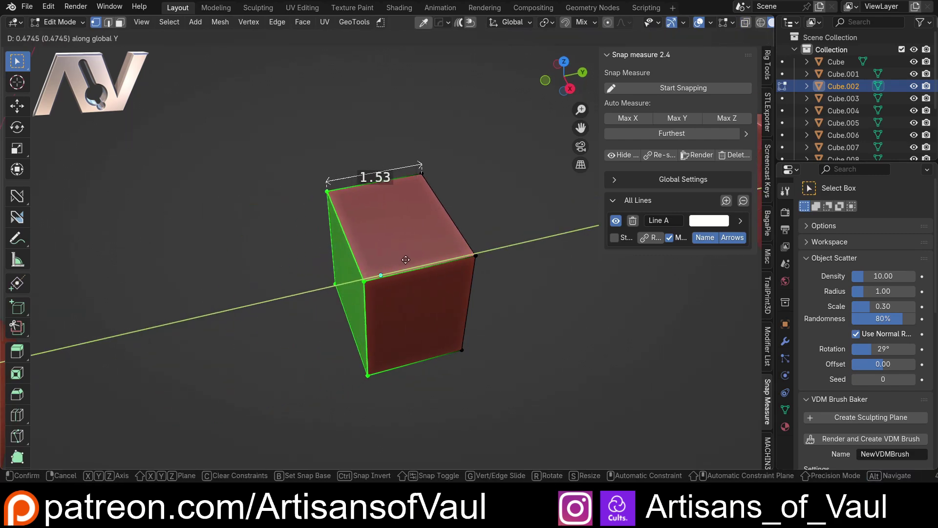
click(309, 279)
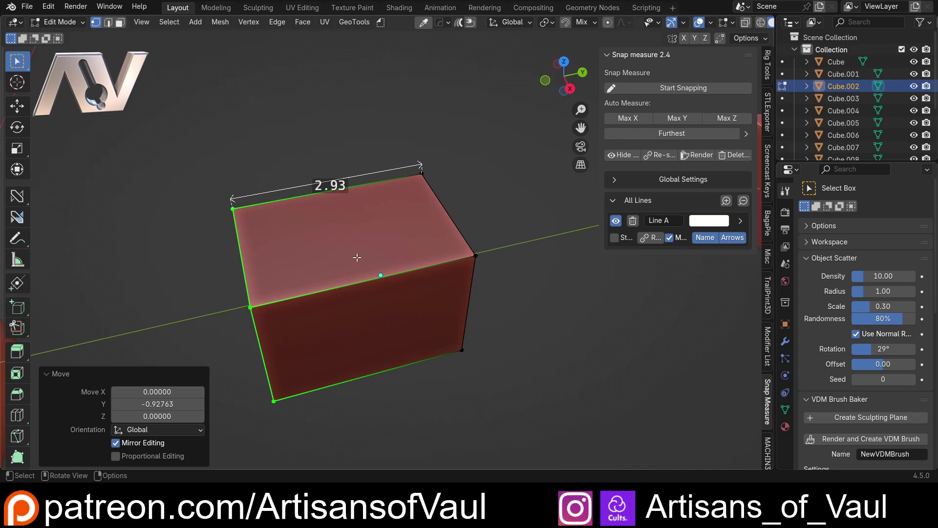
key(Tab)
middle_drag(333, 234, 384, 150)
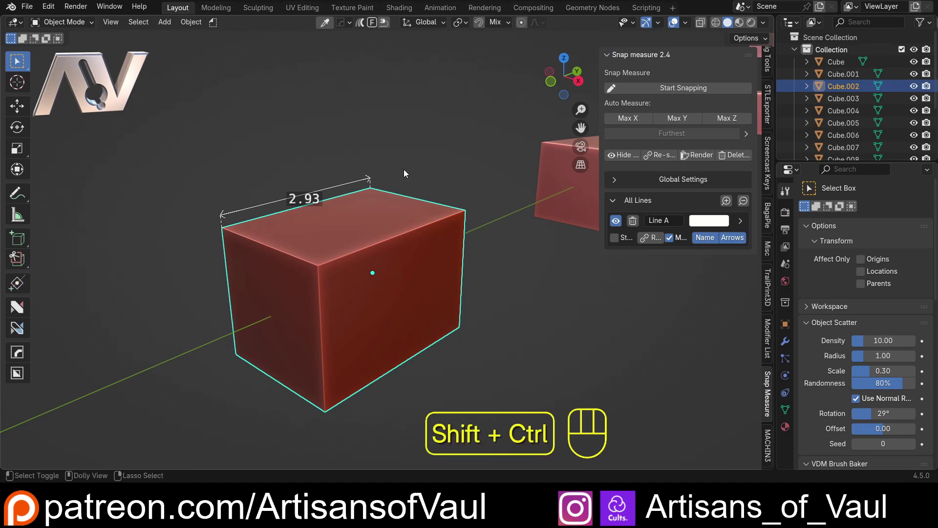
Snap-measure Line B across the box's depth, from the front corner to the right corner.
key(ctrl+shift+v)
click(320, 262)
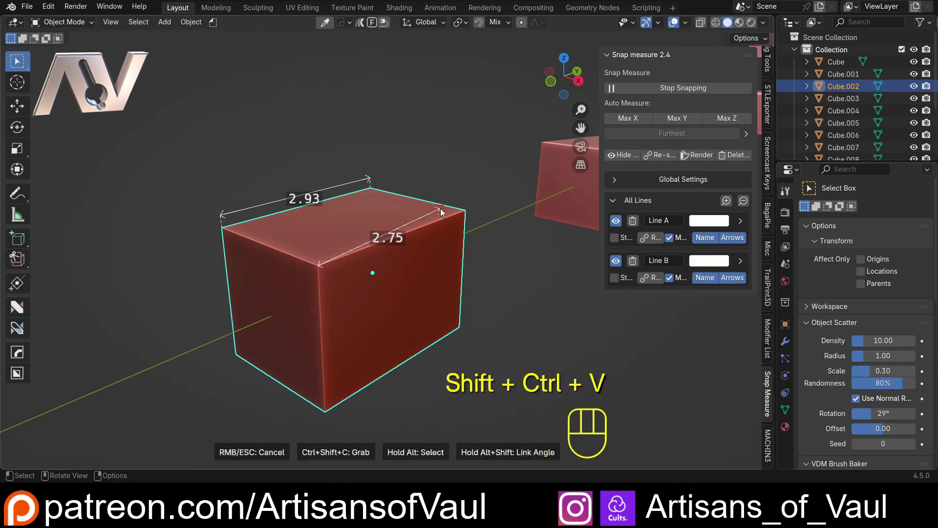
click(465, 211)
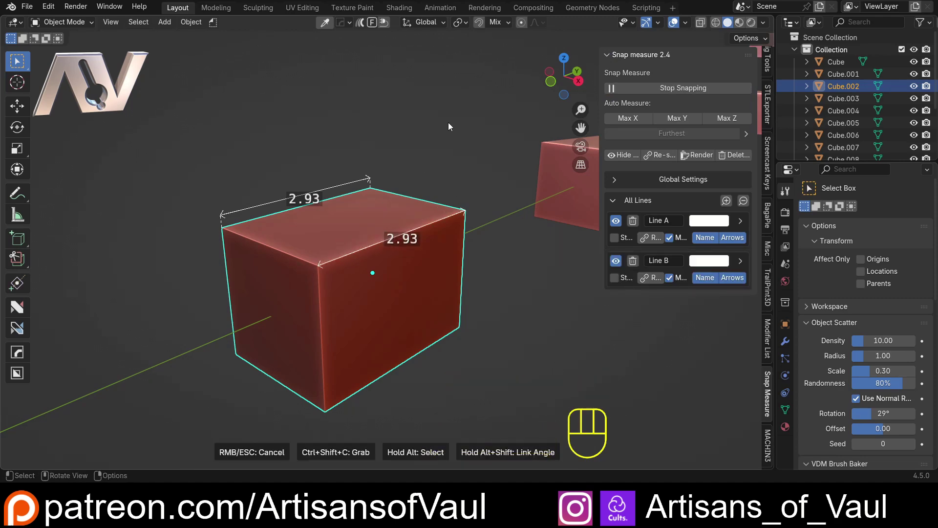
right_click(448, 123)
middle_drag(448, 176, 417, 241)
middle_drag(371, 277, 291, 265)
Move the face along Y so both measurements read 2.49.
key(Tab)
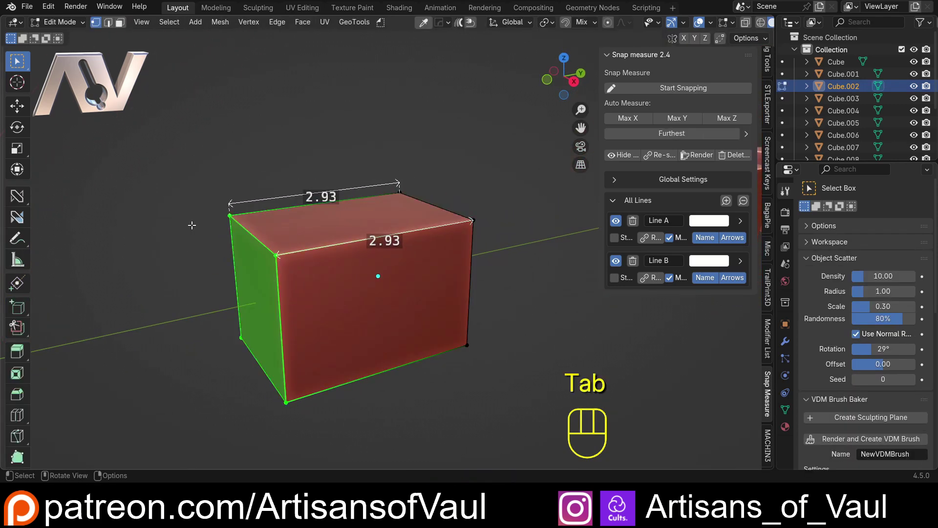
key(g)
key(y)
click(308, 254)
key(Tab)
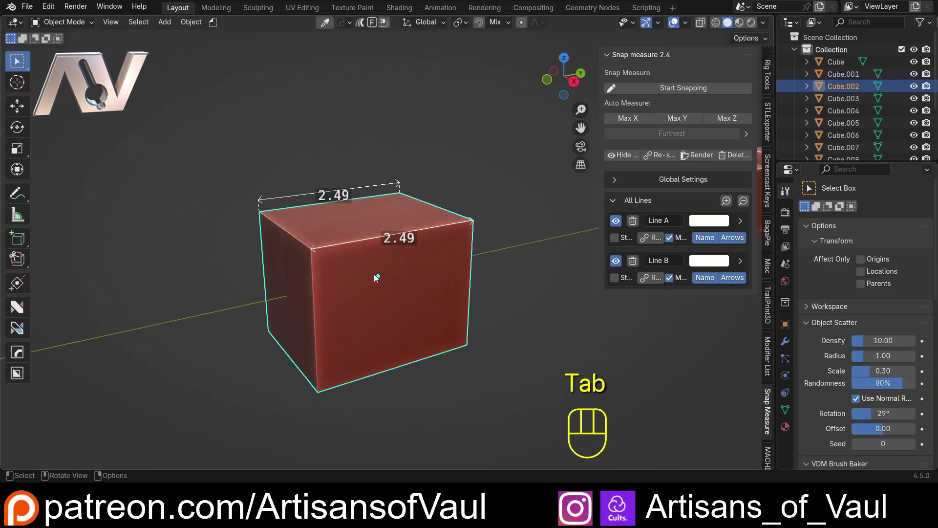
middle_drag(376, 278, 381, 306)
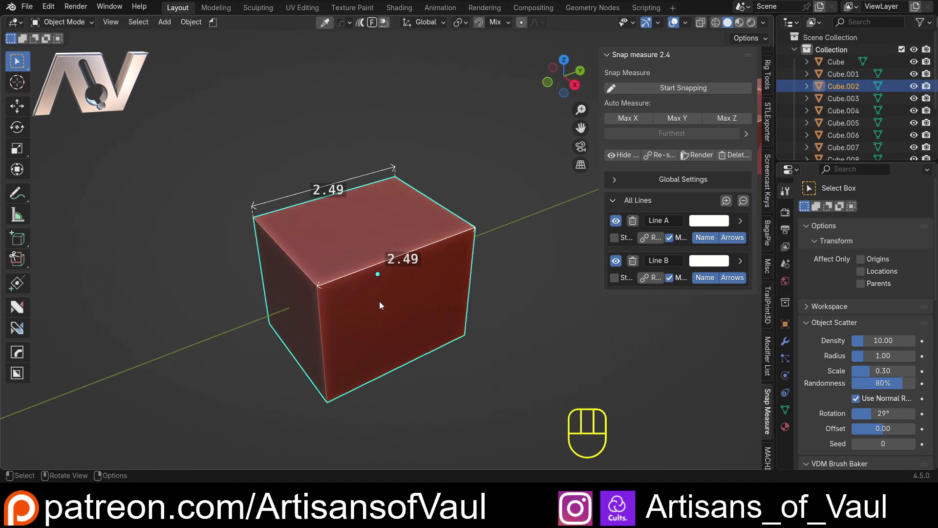
shift+middle_drag(497, 179, 344, 252)
Select Cube.005 and snap-measure Line C between two of its top corners.
scroll(367, 273, up, 5)
click(373, 276)
key(ctrl+shift+v)
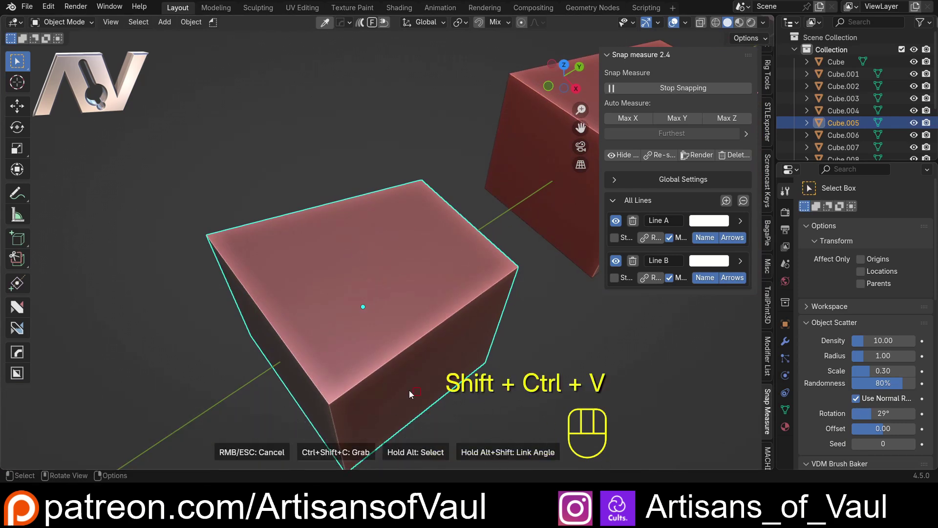
click(207, 236)
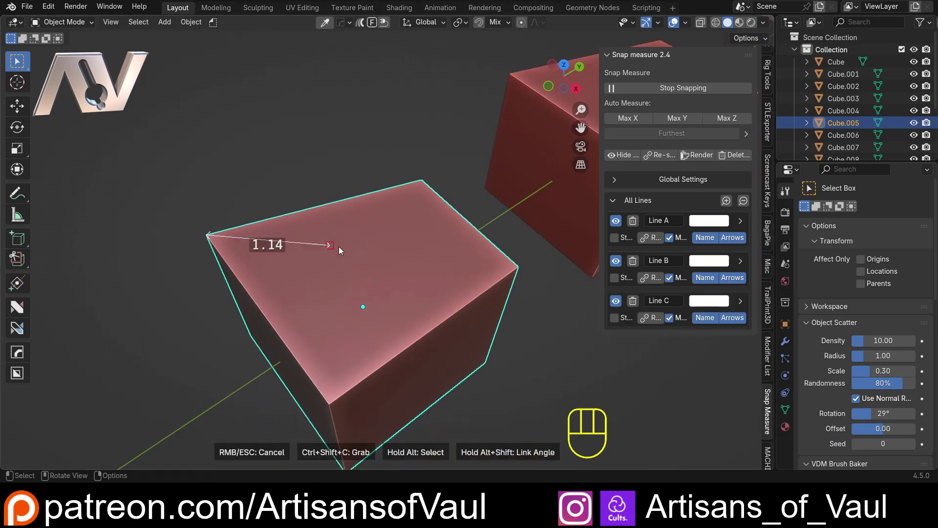
click(518, 268)
Move Line C's right endpoint to the bottom corner, then back to the right corner.
key(alt)
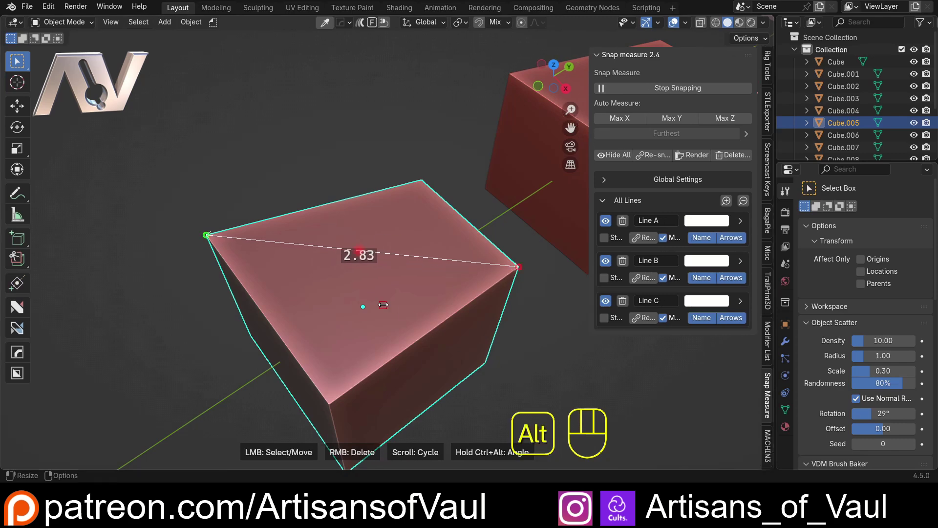
alt+click(517, 267)
alt+click(329, 403)
key(alt)
alt+click(329, 402)
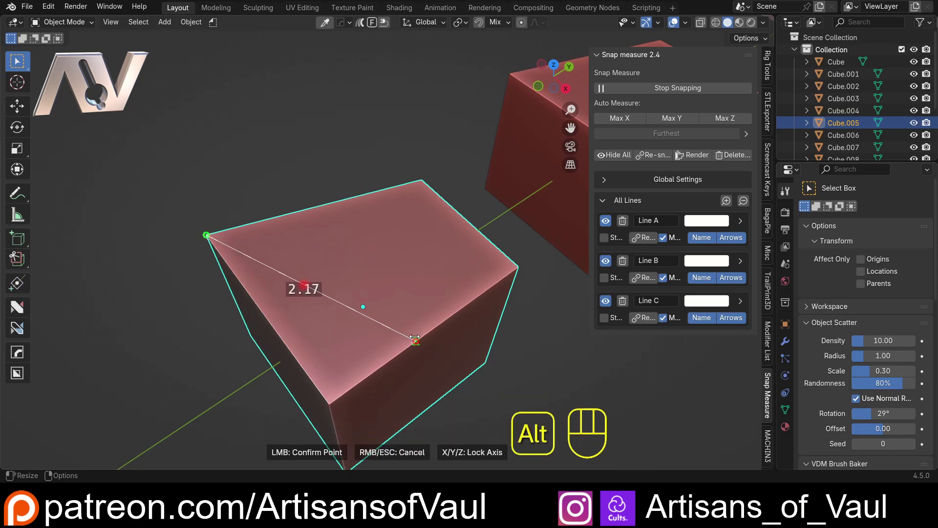
alt+click(518, 267)
Add a 108.78° angle at Line C's midpoint.
key(Escape)
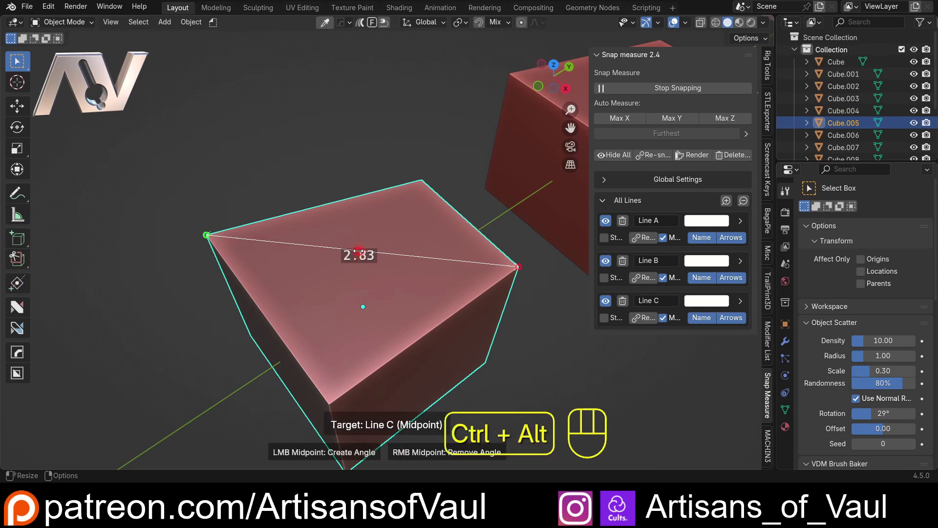
ctrl+alt+click(359, 251)
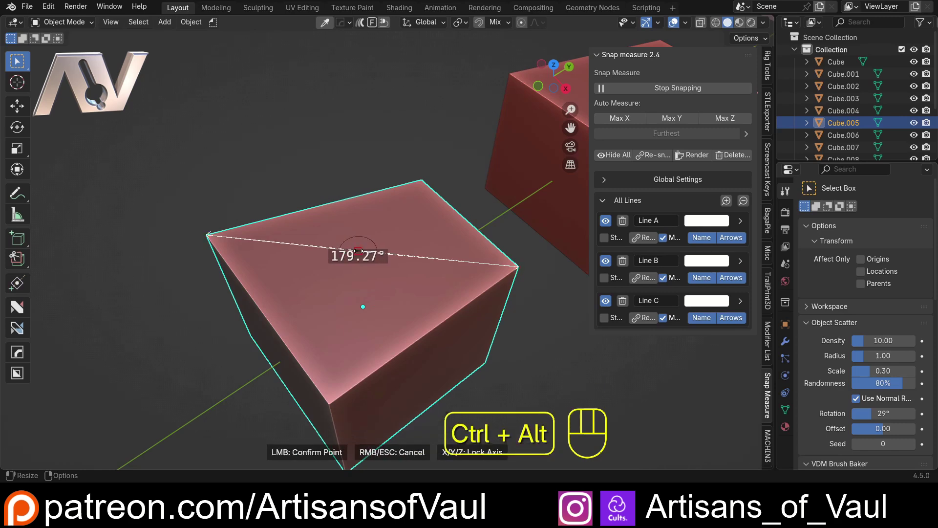
click(415, 186)
middle_drag(415, 186, 346, 168)
Measure Line D along the box's top edge and Line E from its right corner to the top corner.
shift+middle_drag(426, 167, 282, 185)
click(269, 167)
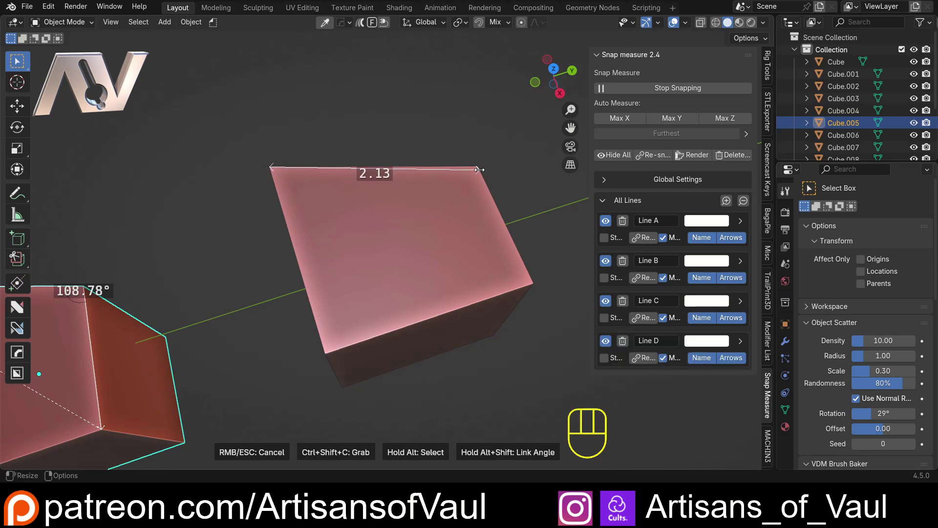
click(526, 291)
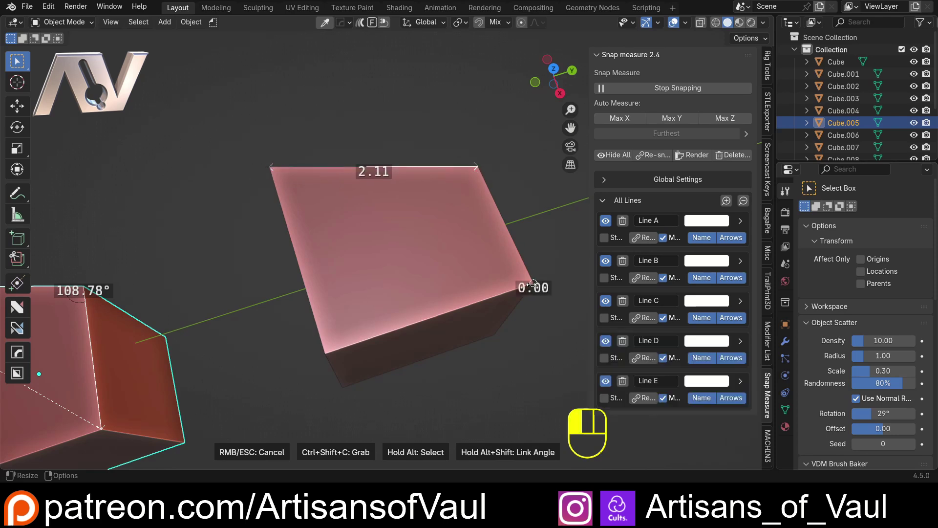
click(476, 167)
Link Line E's angle to Line D at 108.78°.
middle_drag(476, 168, 286, 263)
scroll(203, 208, up, 5)
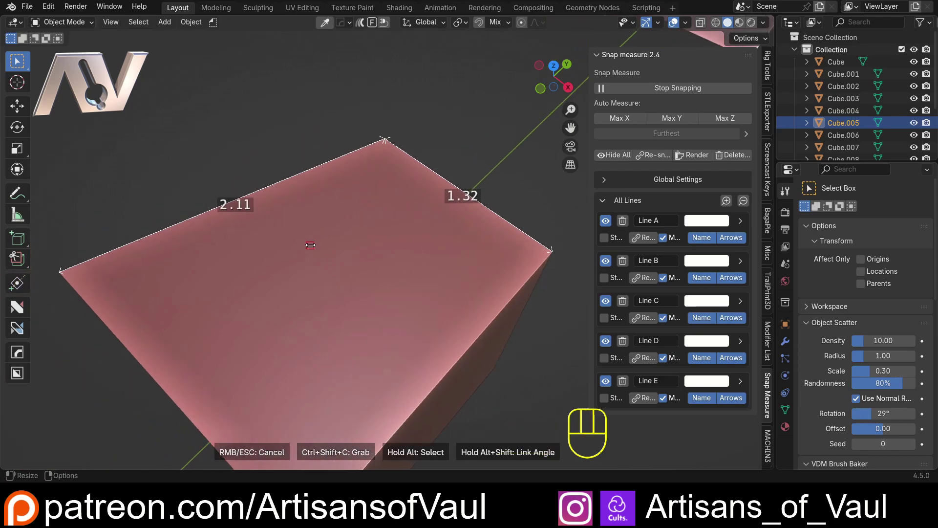
alt+shift+click(236, 201)
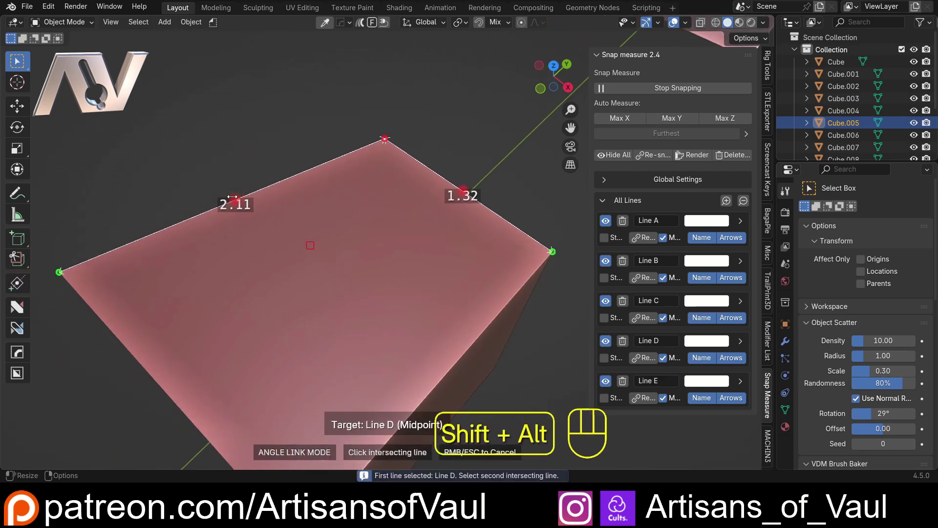
alt+shift+click(450, 195)
middle_drag(450, 195, 407, 212)
Stop measuring and test a vertex grab on Cube.006 in wireframe Edit Mode.
key(Escape)
click(342, 245)
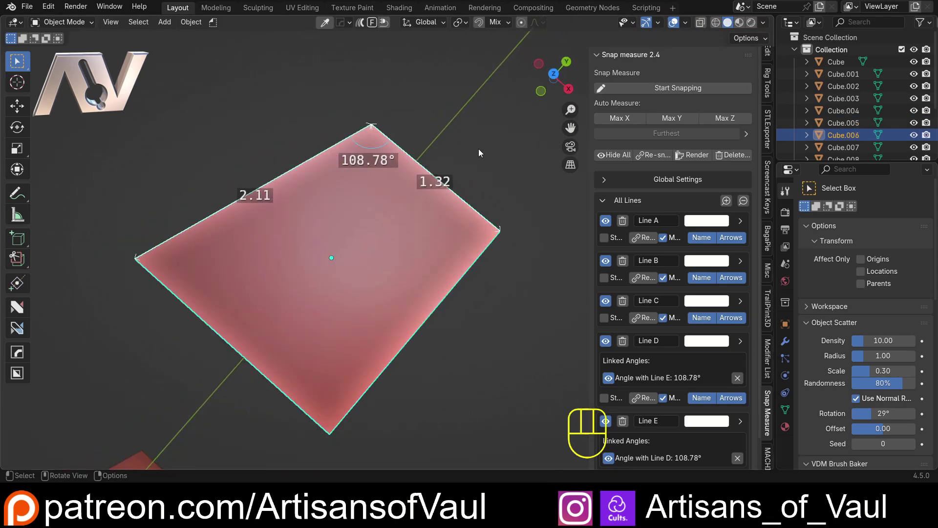
key(Tab)
click(215, 152)
key(shift+z)
key(shift+z)
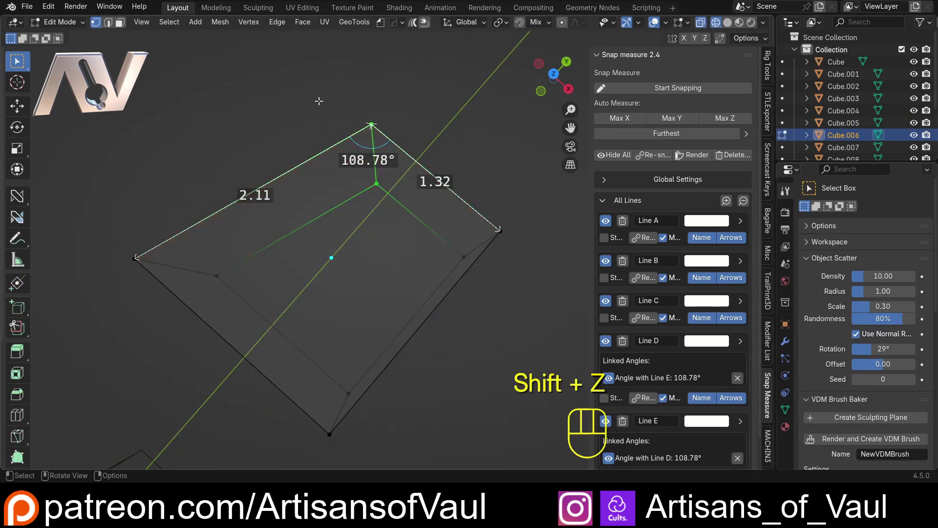
key(g)
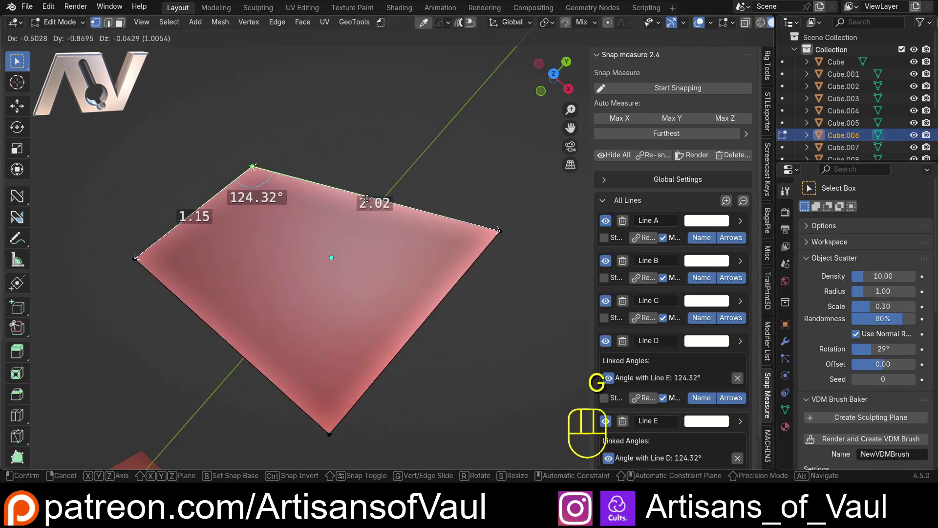
key(Escape)
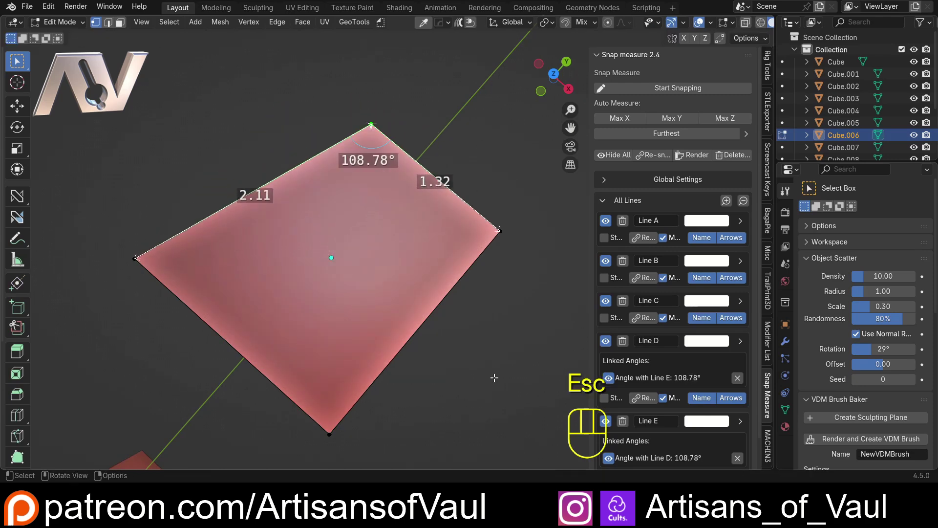
middle_drag(480, 312, 293, 218)
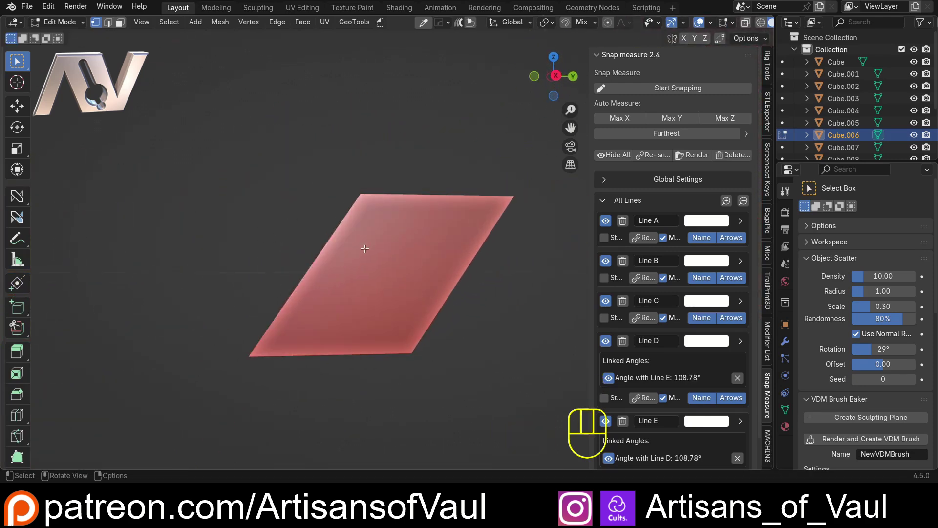
middle_drag(560, 224, 456, 236)
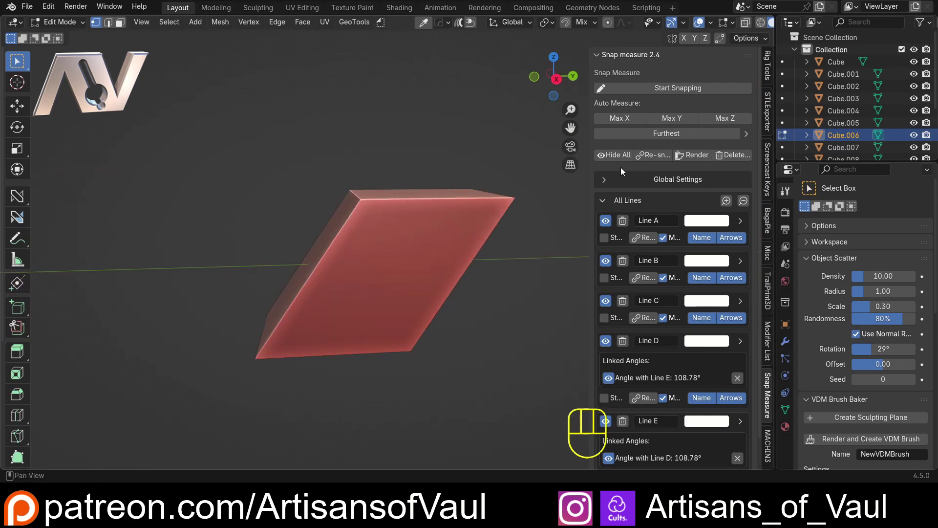
Enable Projected Measurement in the measuring tool's Global Settings.
click(604, 181)
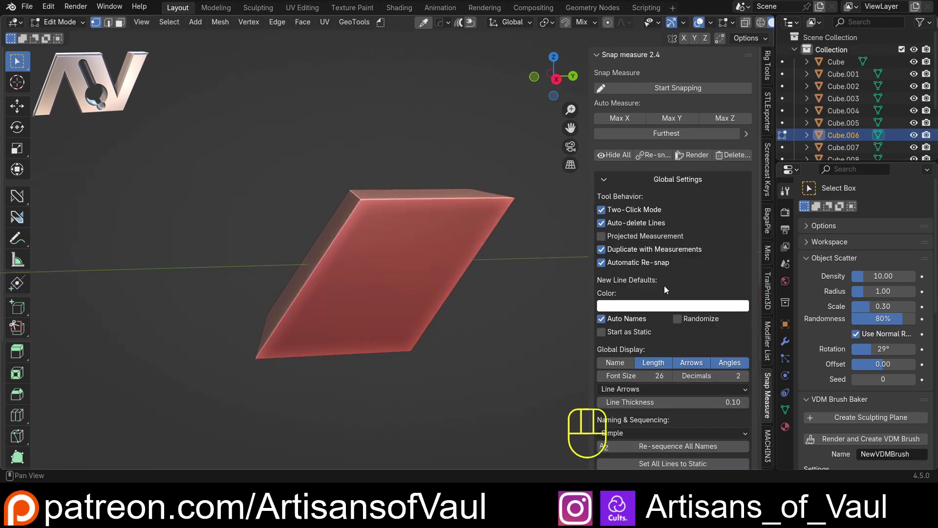
shift+middle_drag(394, 236, 546, 264)
scroll(546, 265, up, 4)
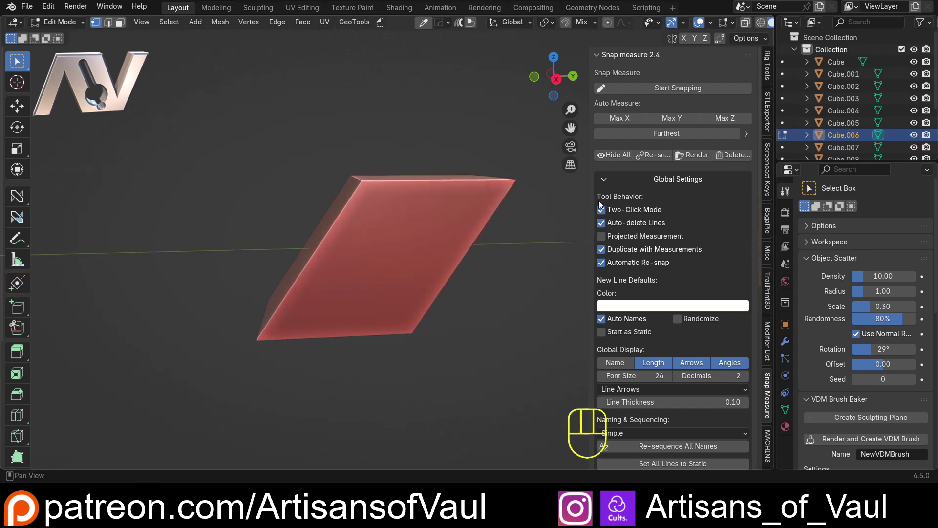
click(602, 236)
scroll(400, 237, down, 2)
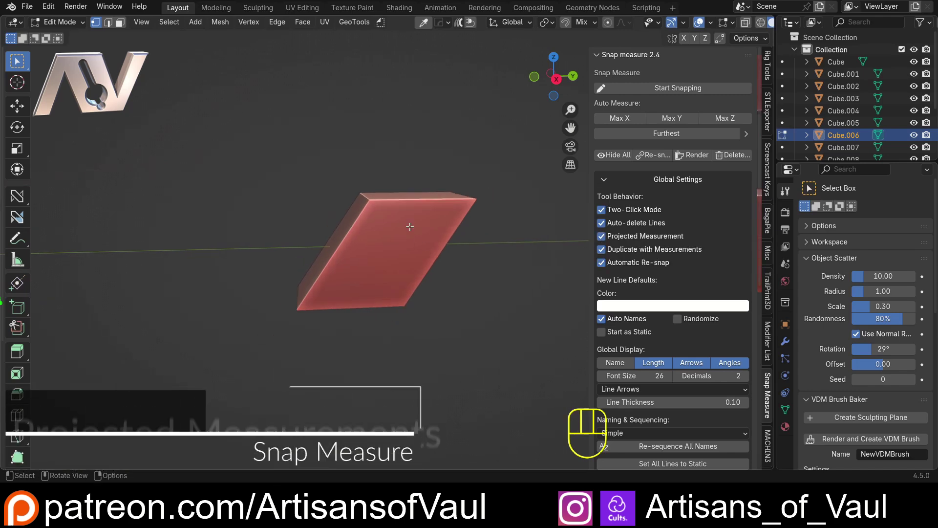
From the X side view, measure the box's vertical 2.00 height from its bottom-left corner.
click(559, 84)
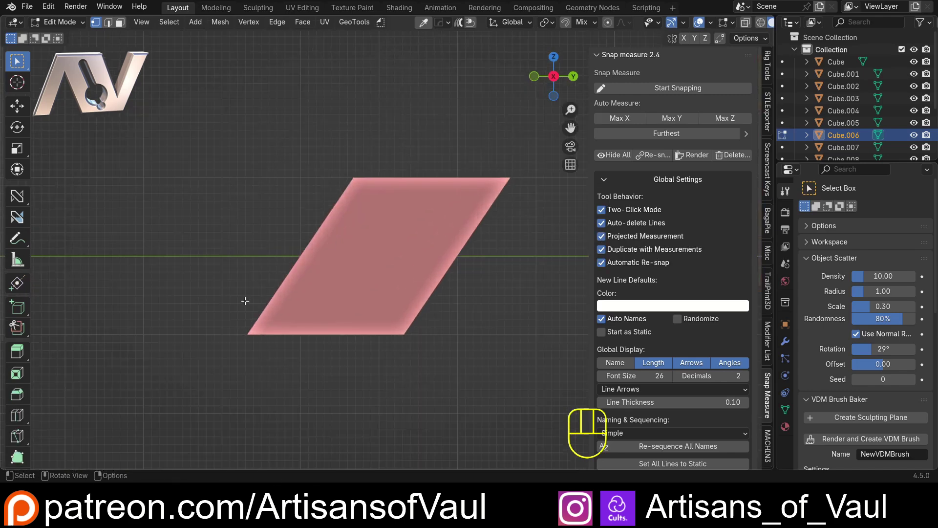
shift+middle_drag(329, 223, 350, 221)
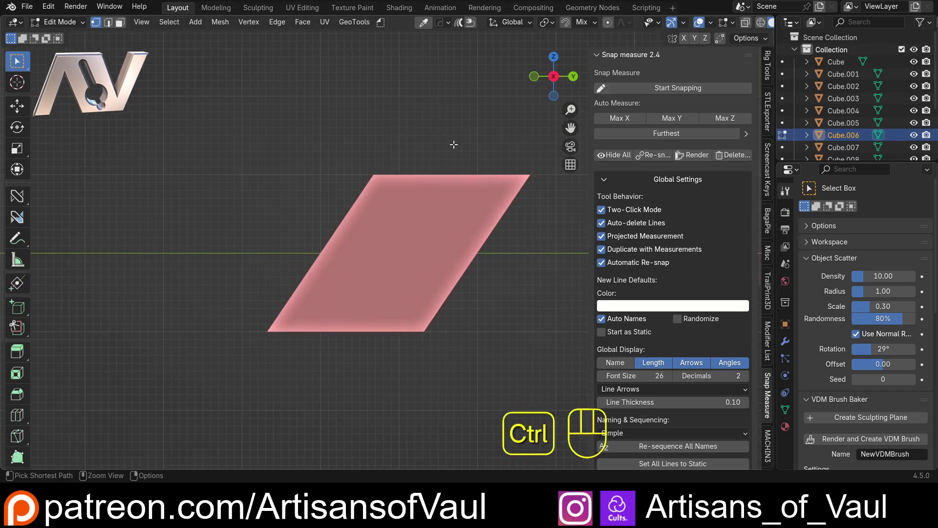
key(shift+ctrl+v)
click(269, 332)
key(z)
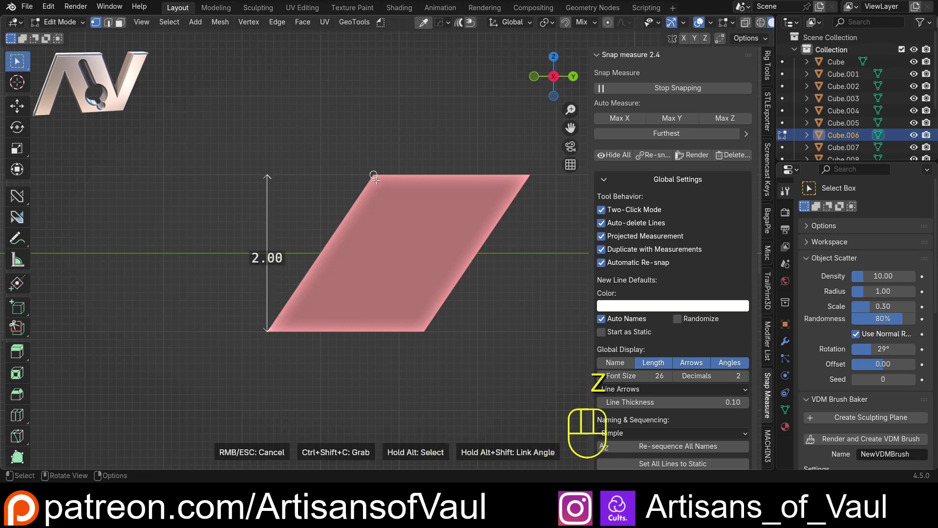
middle_drag(239, 226, 245, 248)
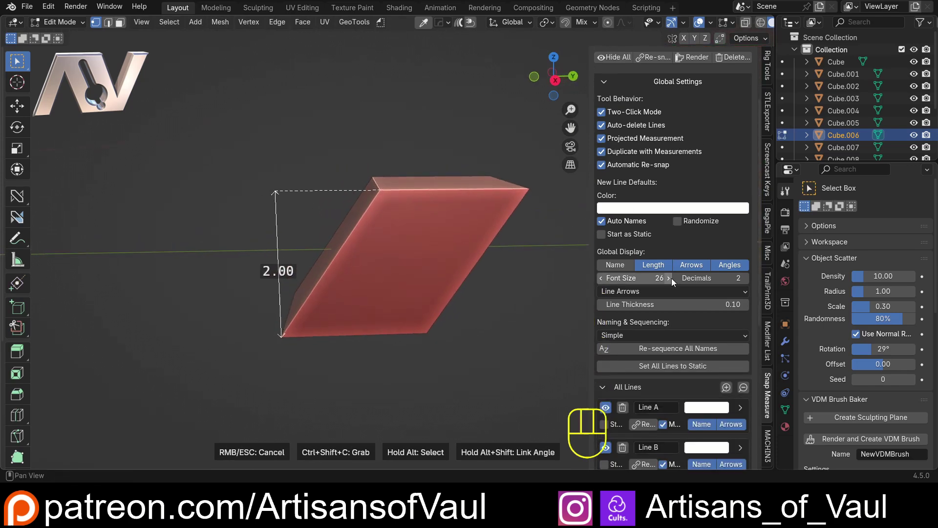
Select Line F, toggle its name label on and off, and set Line Offset Y to -0.45.
scroll(672, 276, down, 6)
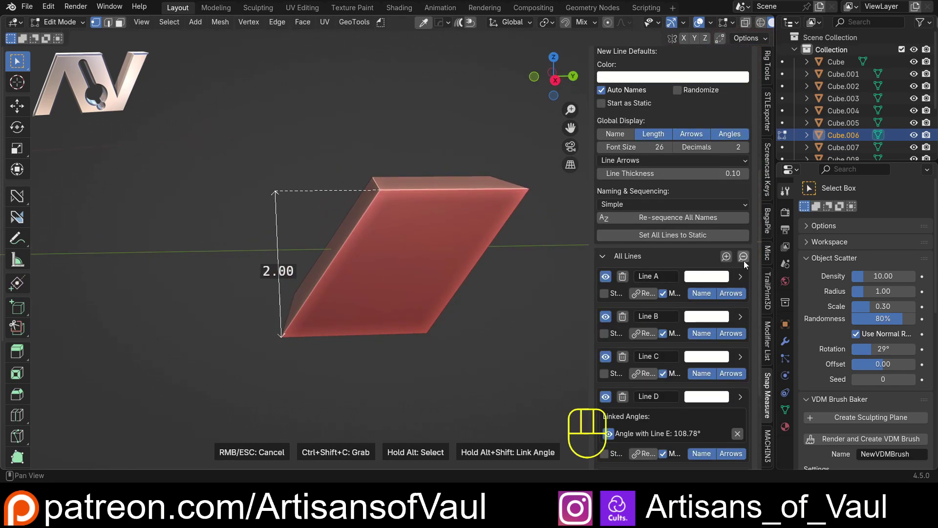
scroll(684, 255, down, 4)
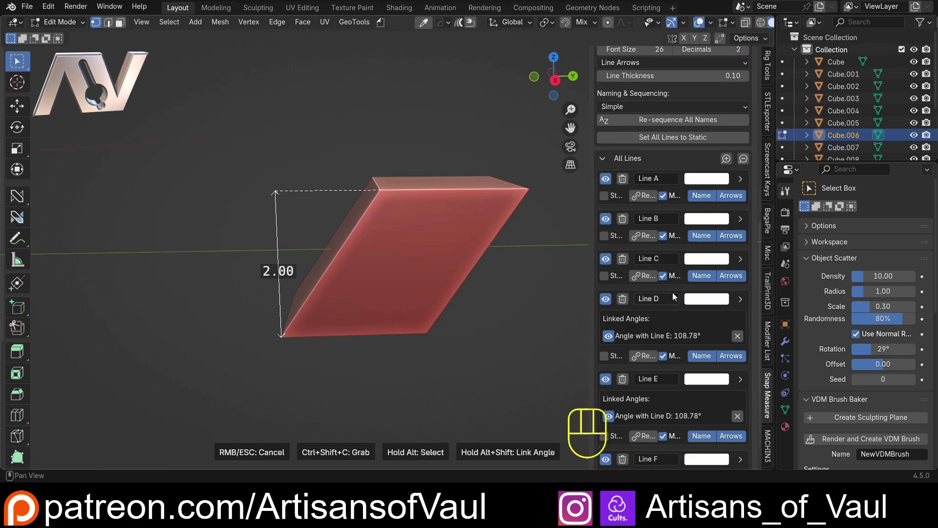
scroll(674, 269, up, 8)
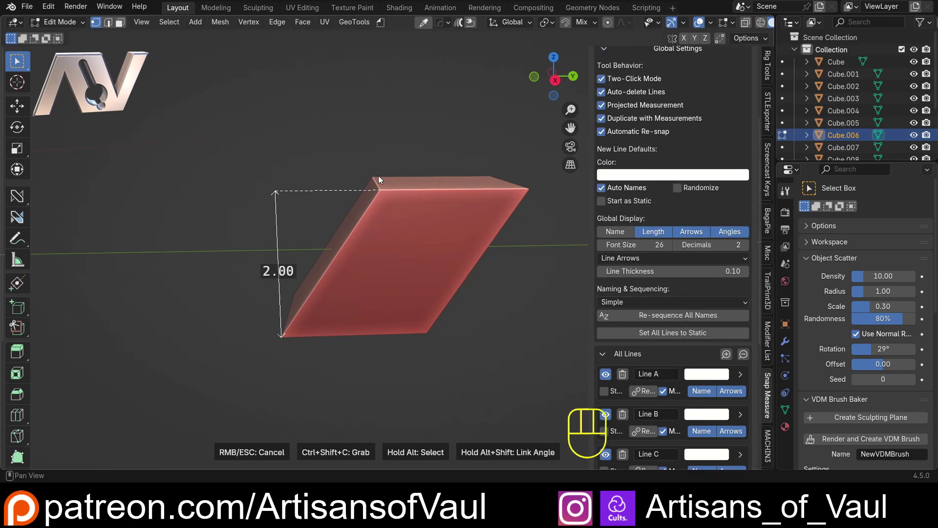
alt+click(282, 269)
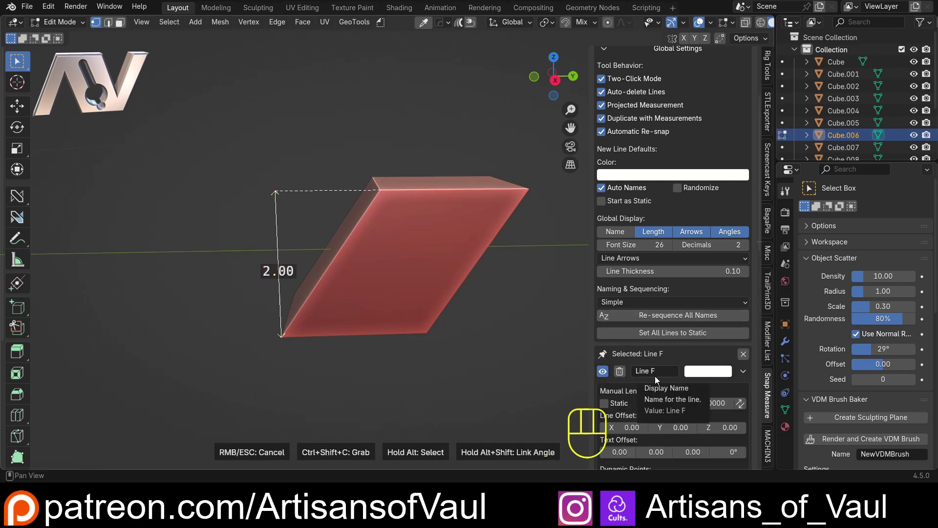
scroll(691, 368, down, 7)
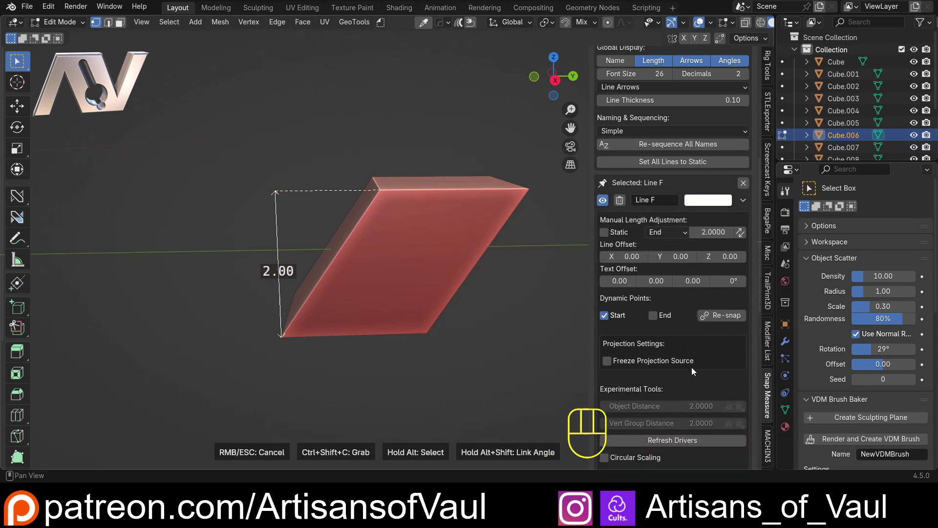
scroll(691, 368, up, 2)
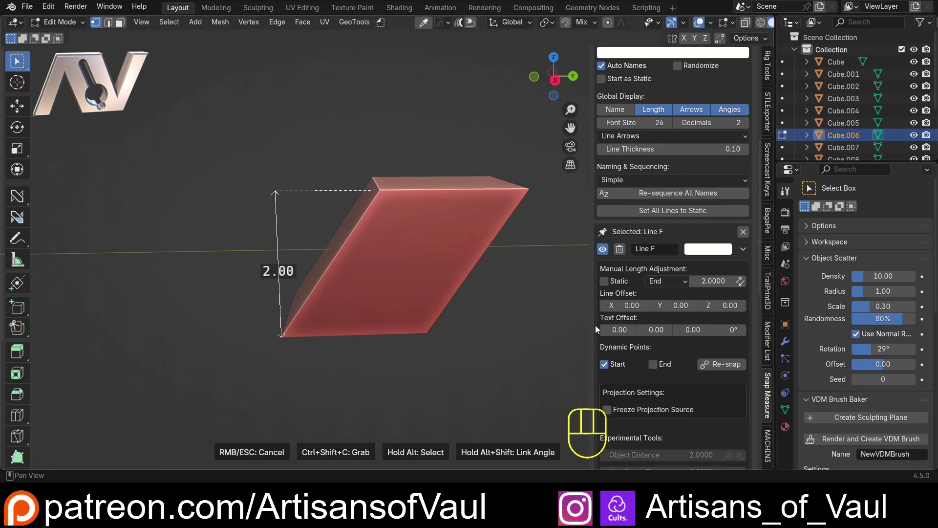
click(611, 109)
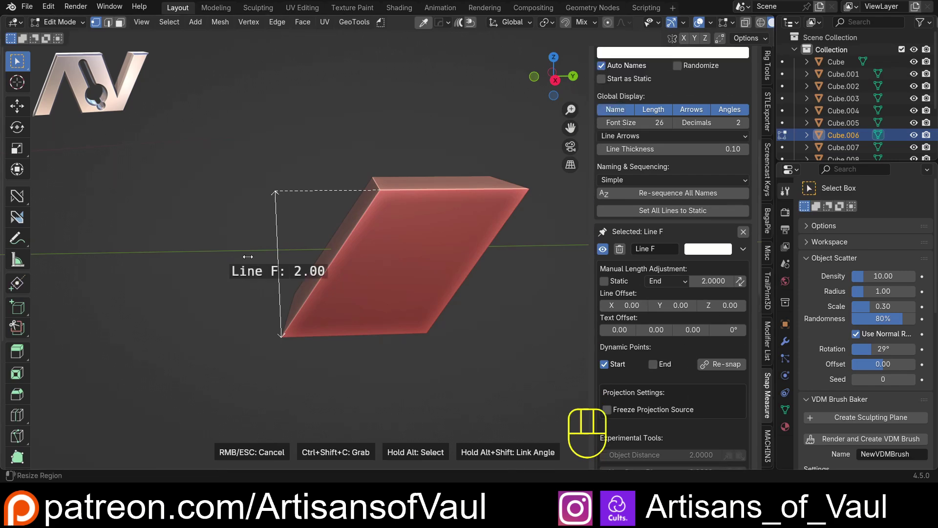
click(615, 108)
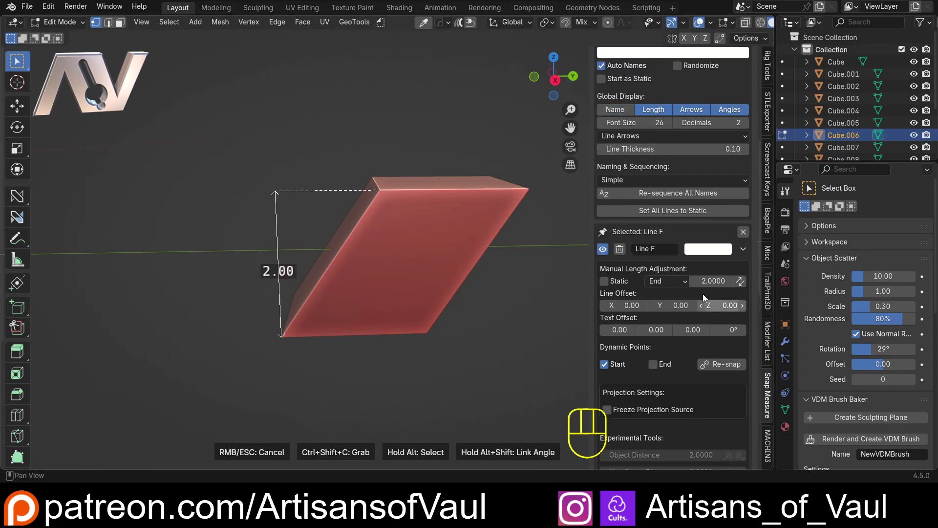
drag(680, 305, 658, 305)
In side-view wireframe Edit Mode, test moving the top-left vertex and cancel, keeping height 2.00.
scroll(649, 266, up, 10)
key(Tab)
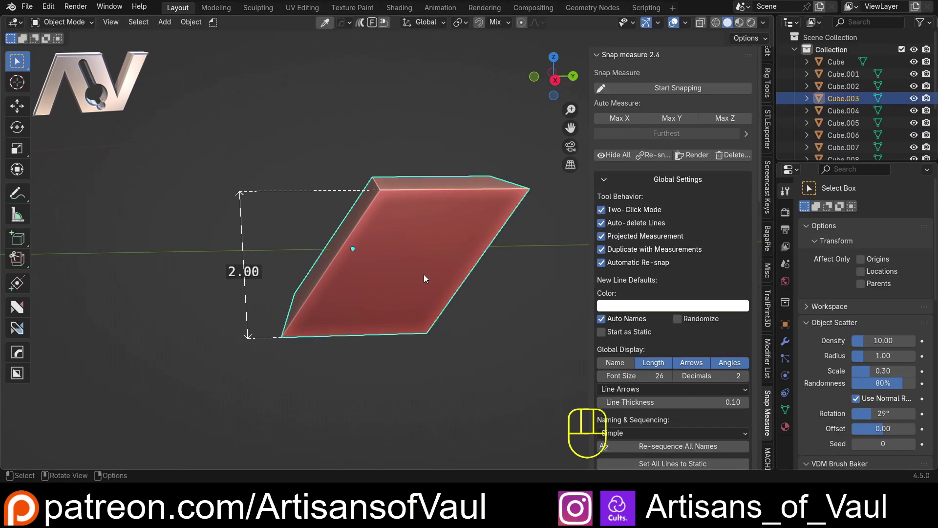
click(362, 212)
click(555, 80)
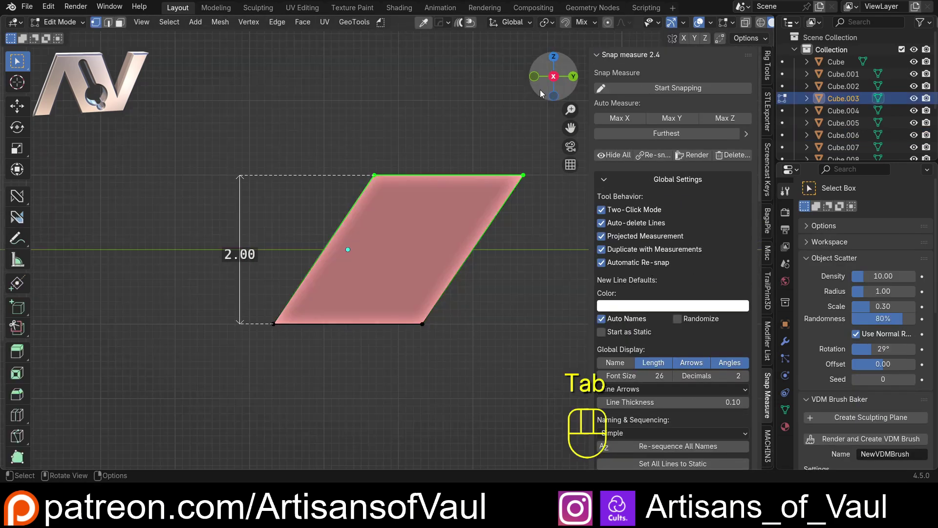
key(shift+z)
key(shift+z)
shift+middle_drag(416, 257, 411, 271)
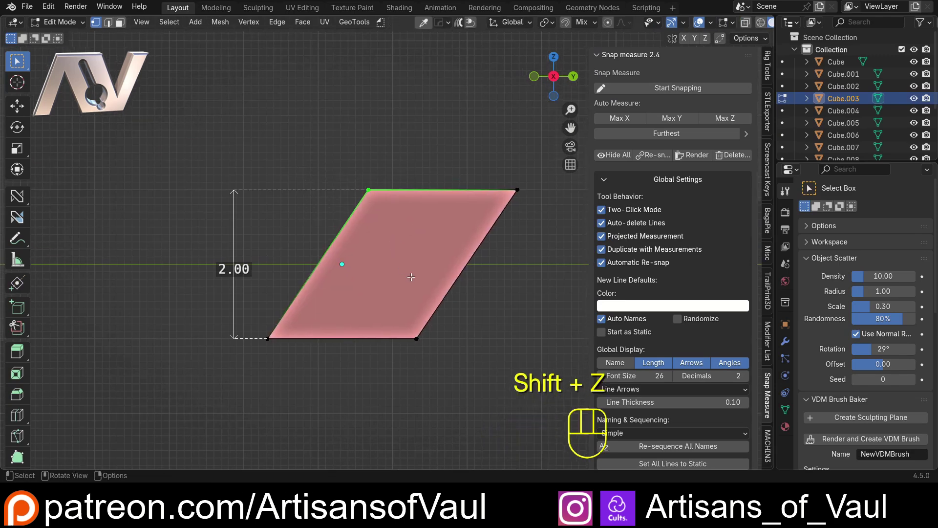
key(g)
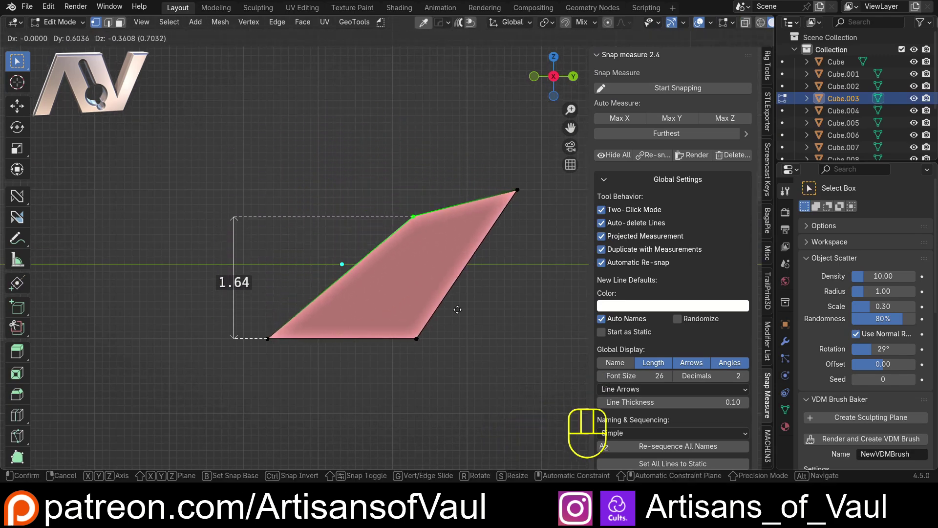
key(Escape)
middle_drag(417, 202, 306, 238)
middle_drag(454, 262, 508, 193)
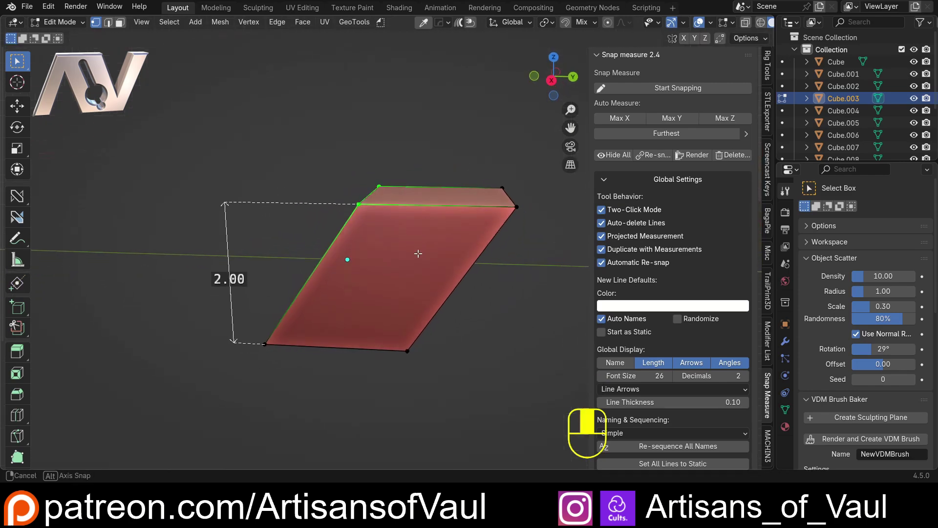
Bevel the selected edge with 14 segments at width 1.046 and return to Object Mode.
key(Tab)
click(512, 201)
key(ctrl+b)
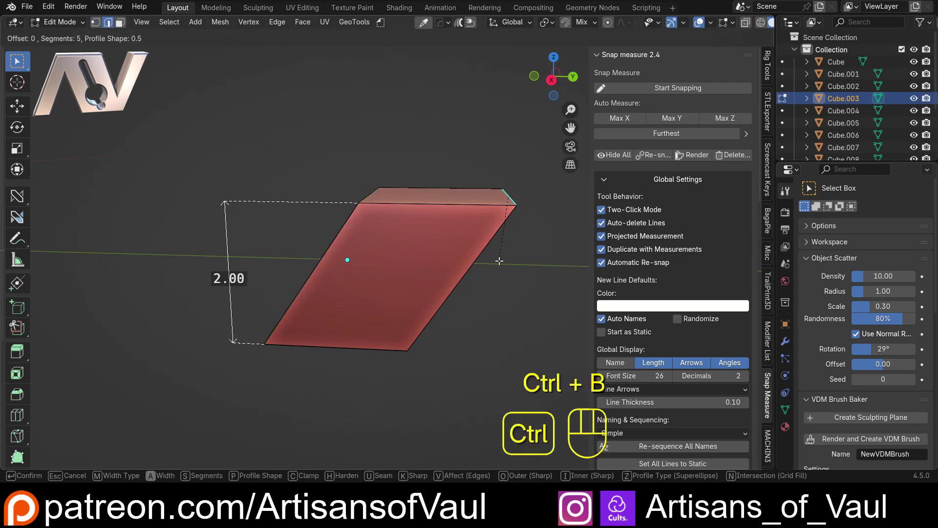
click(617, 288)
middle_drag(398, 287, 379, 227)
key(ctrl+b)
click(358, 250)
key(Tab)
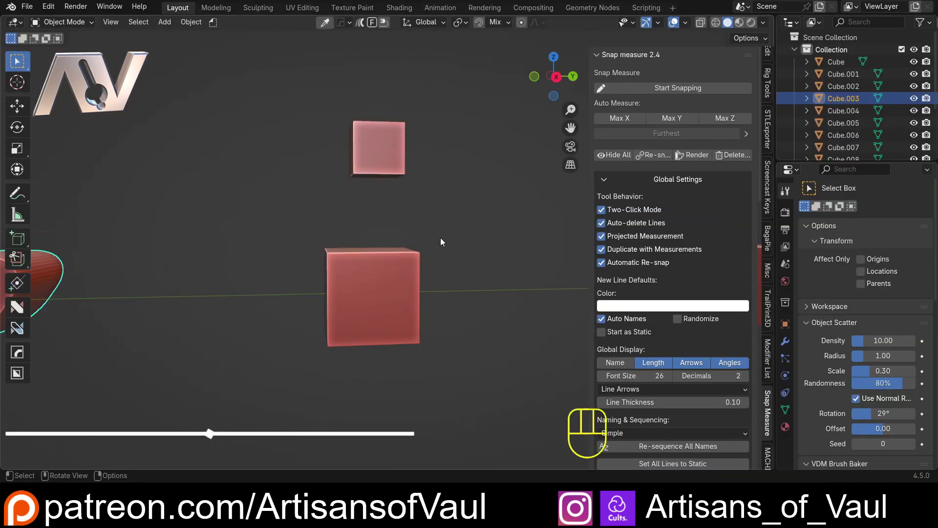
Select the larger cube and add a Max Z auto measurement of its 2.00 height.
scroll(440, 238, up, 1)
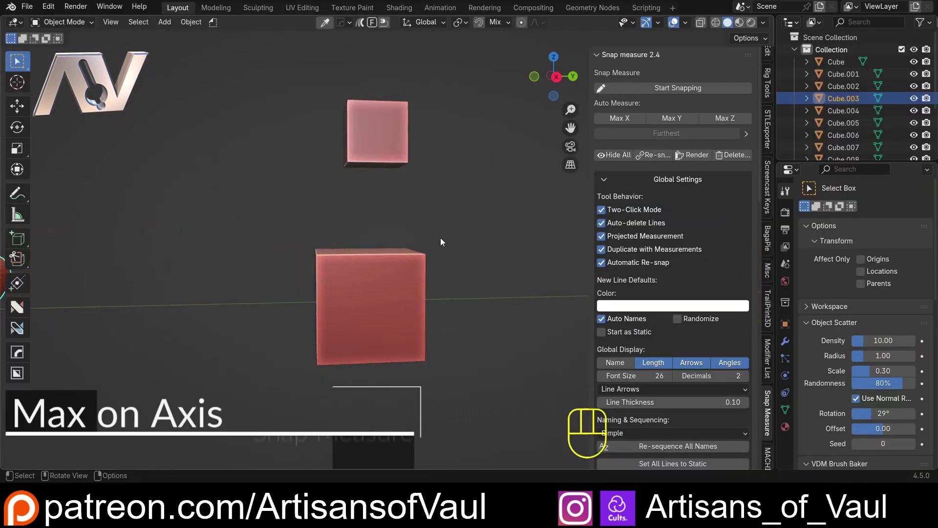
click(386, 265)
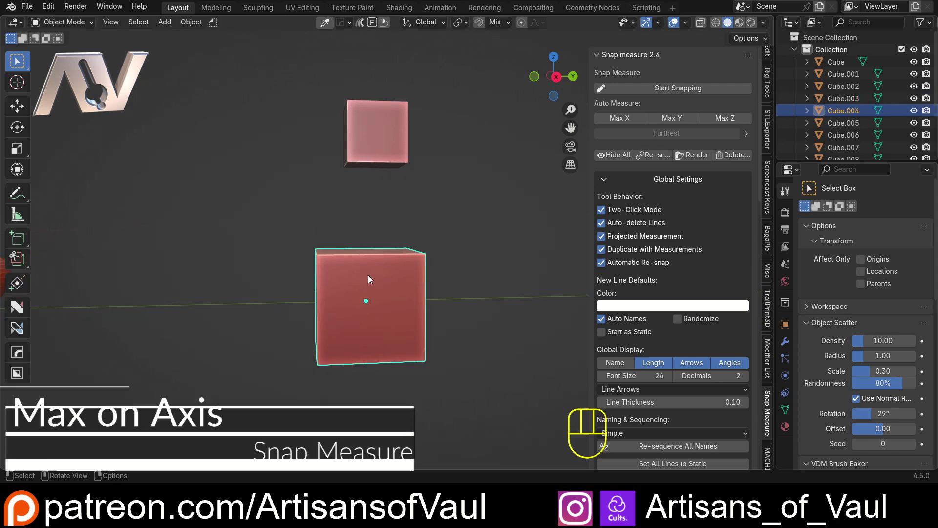
key(KP_Decimal)
mouse_move(400, 234)
mouse_down()
mouse_move(403, 242)
mouse_move(403, 216)
mouse_move(386, 226)
mouse_up()
shift+middle_drag(178, 241, 365, 227)
scroll(298, 282, up, 2)
click(728, 121)
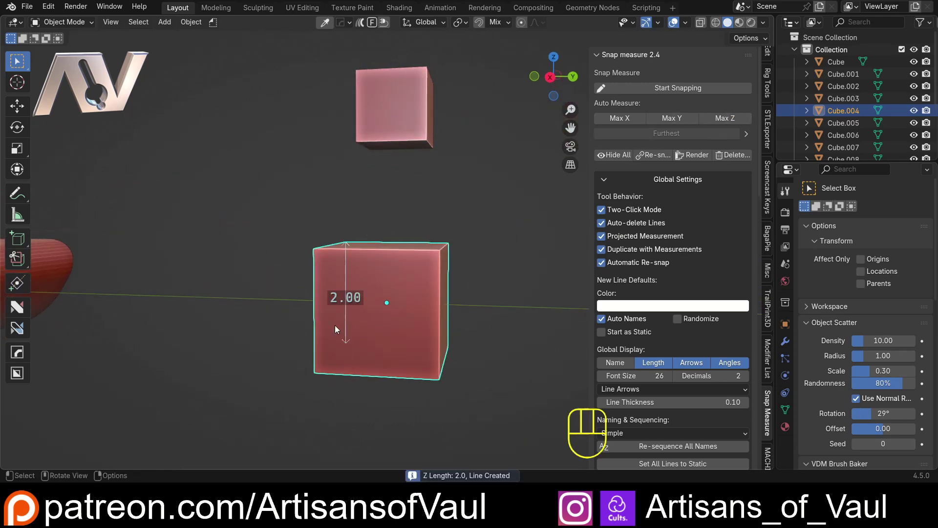
Add a Max Y auto measurement of the cube's 2.00 extent, then deselect it.
middle_drag(330, 325, 391, 311)
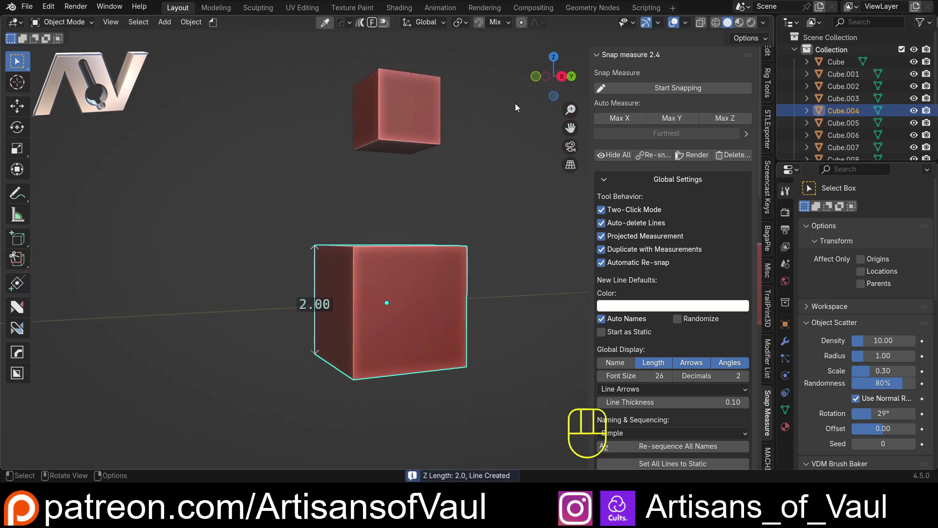
middle_drag(525, 158, 562, 141)
click(675, 119)
middle_drag(497, 233, 448, 206)
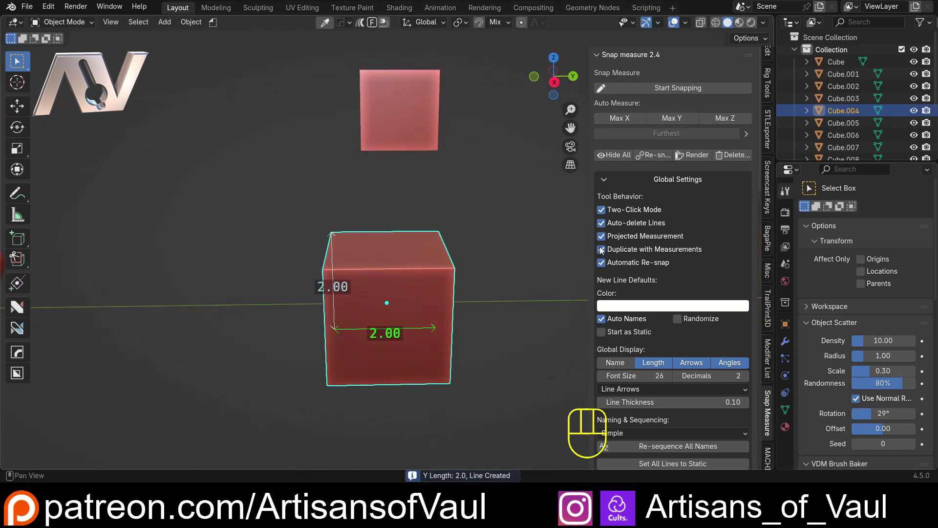
middle_drag(579, 254, 442, 280)
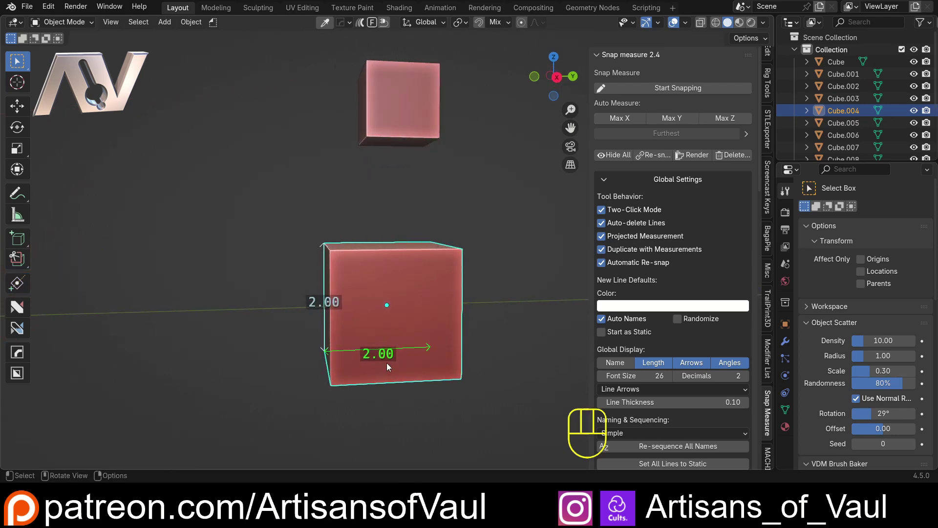
click(556, 77)
middle_drag(421, 238, 405, 211)
click(444, 203)
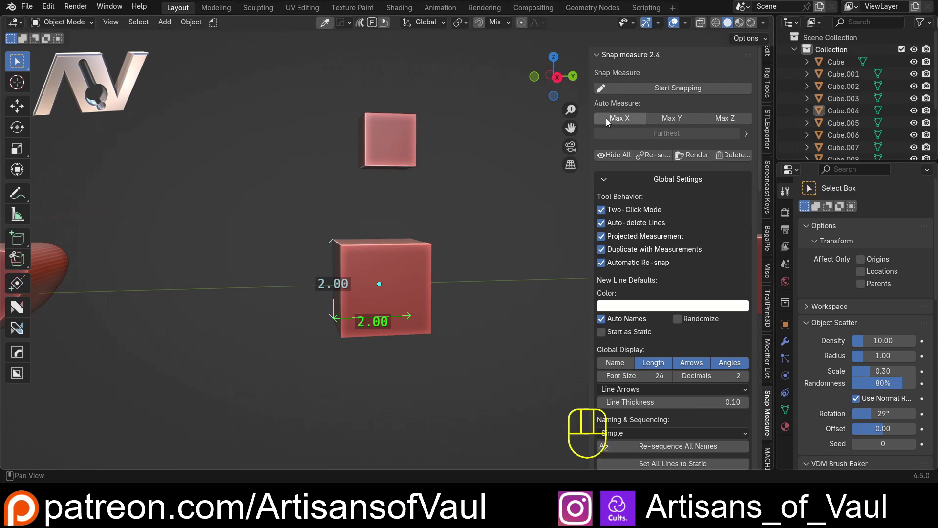
Test slanting the large cube's top face in Edit Mode, then cancel back to Object Mode.
scroll(414, 215, up, 3)
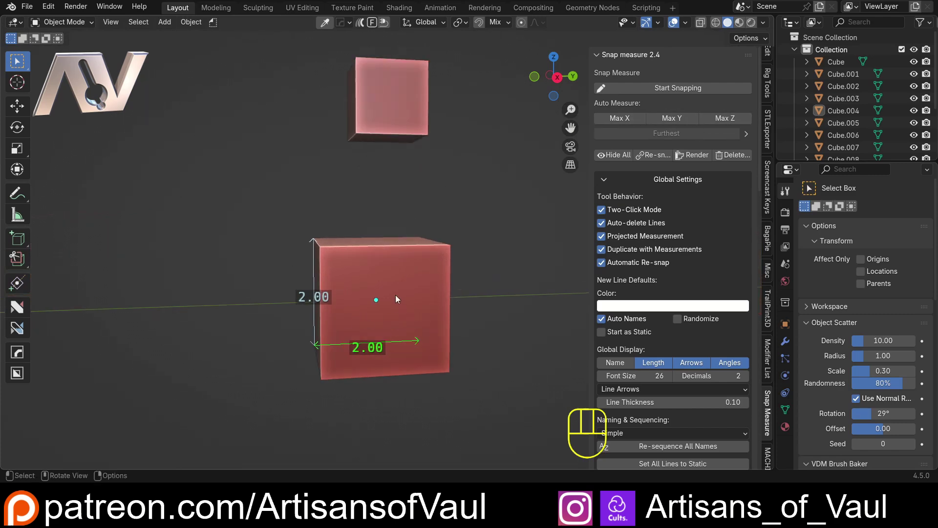
click(345, 330)
key(Tab)
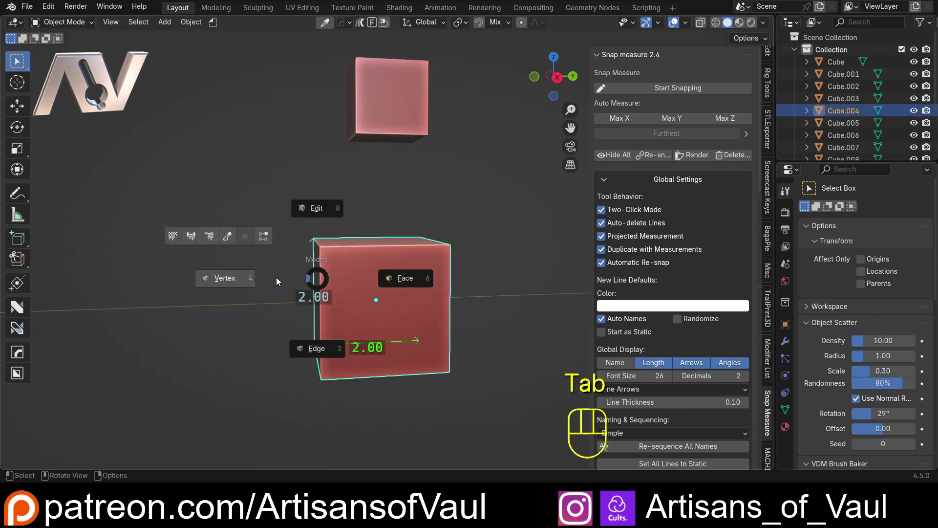
click(359, 243)
key(g)
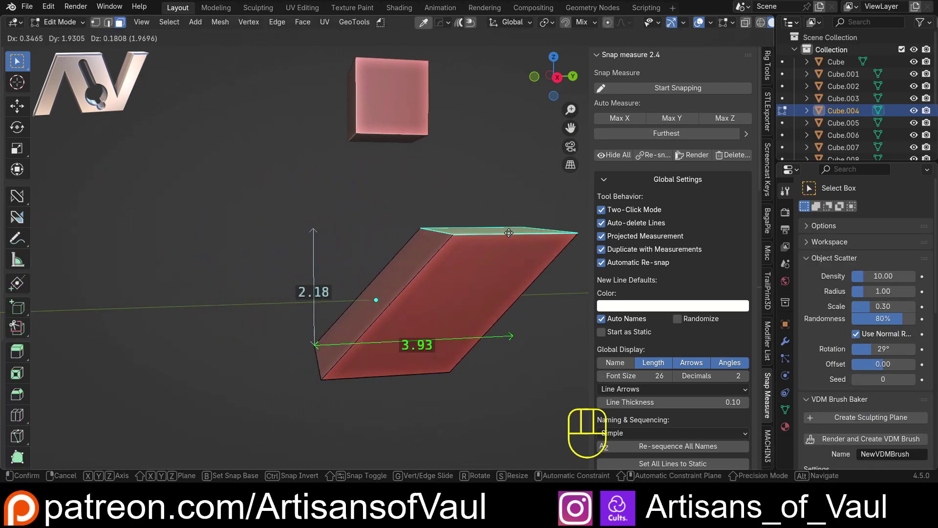
key(Escape)
key(Tab)
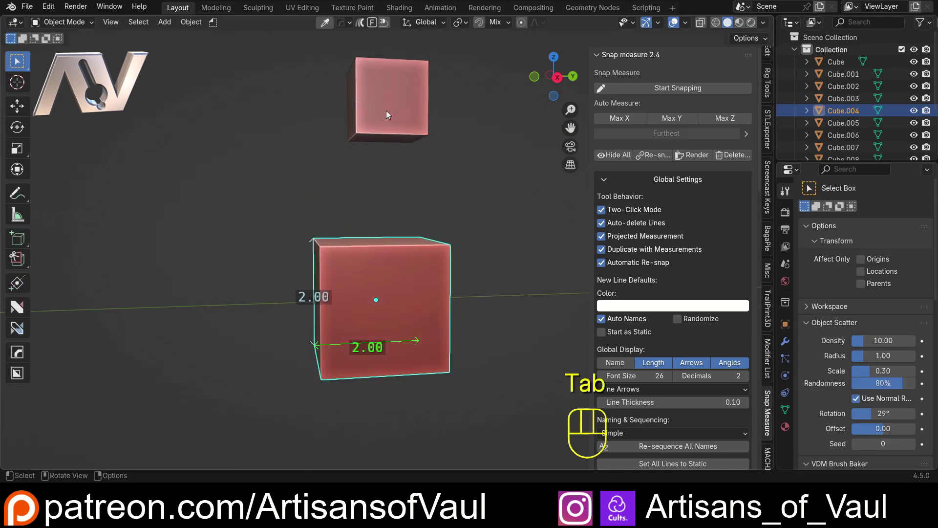
Boolean-union the small top cube into the large cube.
click(400, 118)
shift+click(387, 262)
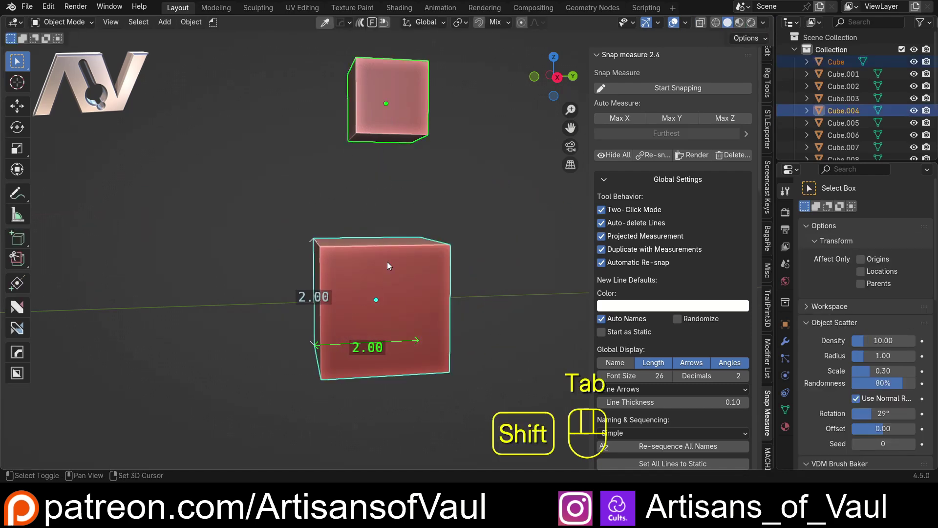
key(ctrl+KP_Add)
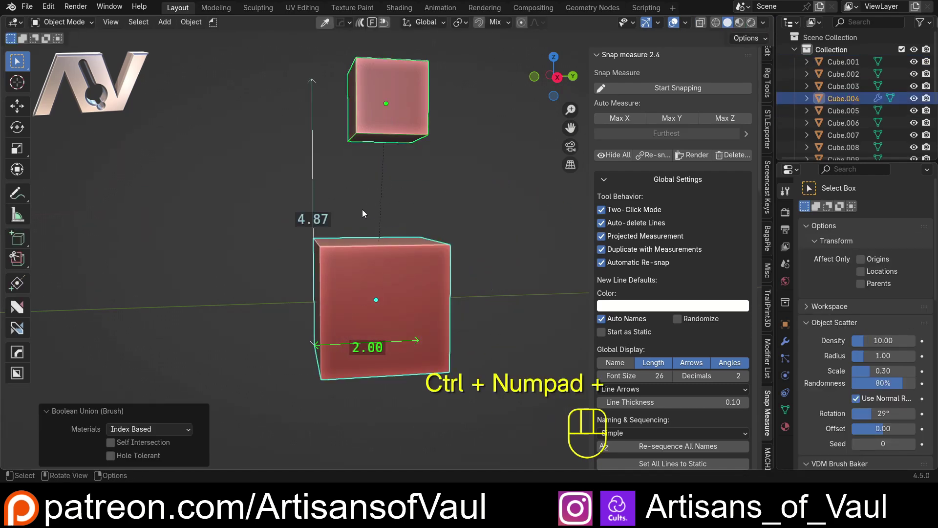
mouse_move(362, 209)
middle_down()
mouse_move(339, 207)
mouse_move(332, 130)
middle_up()
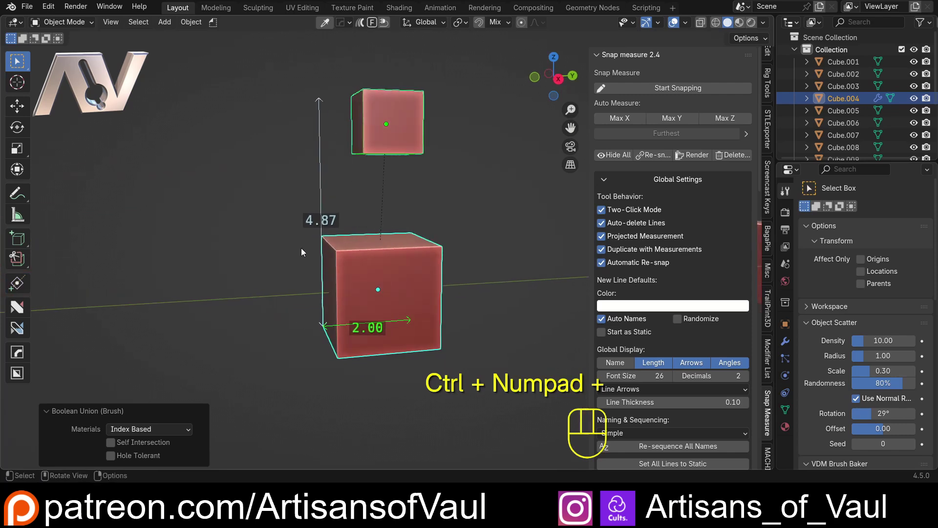
click(285, 247)
Test moving the top cube, then orbit and zoom to view the 4.87 vertical measurement.
click(361, 155)
key(g)
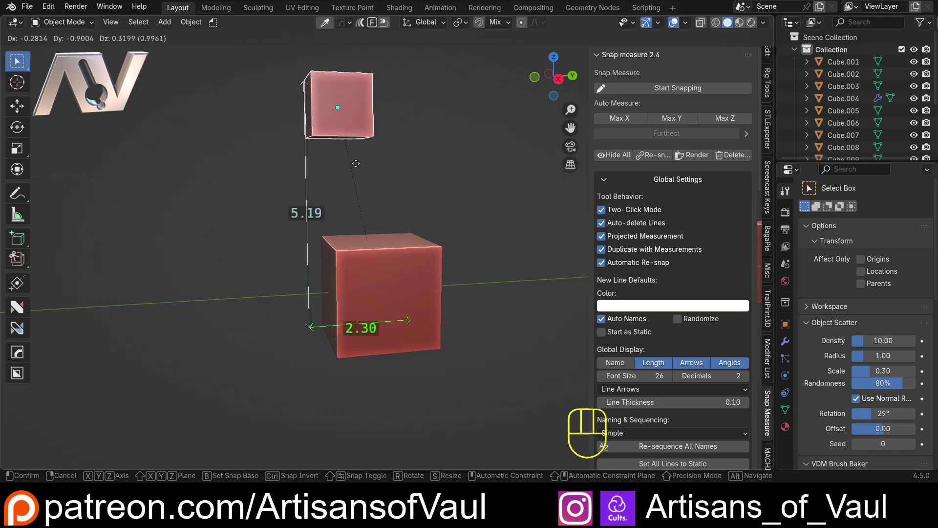
key(Escape)
scroll(362, 189, up, 3)
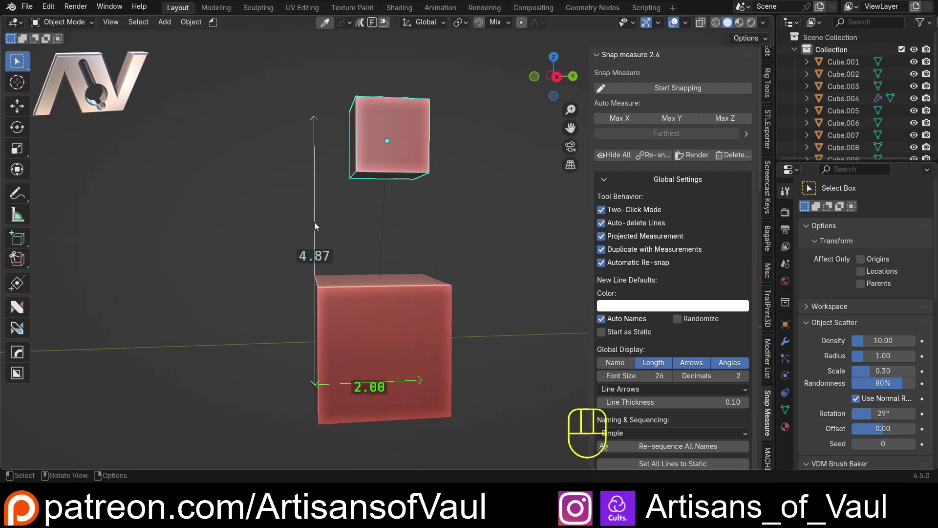
middle_drag(314, 224, 332, 229)
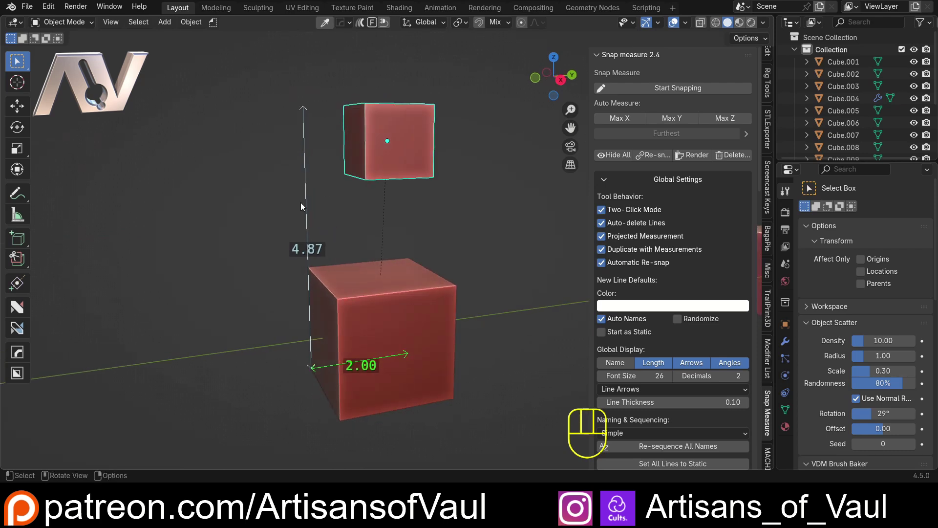
scroll(300, 203, down, 2)
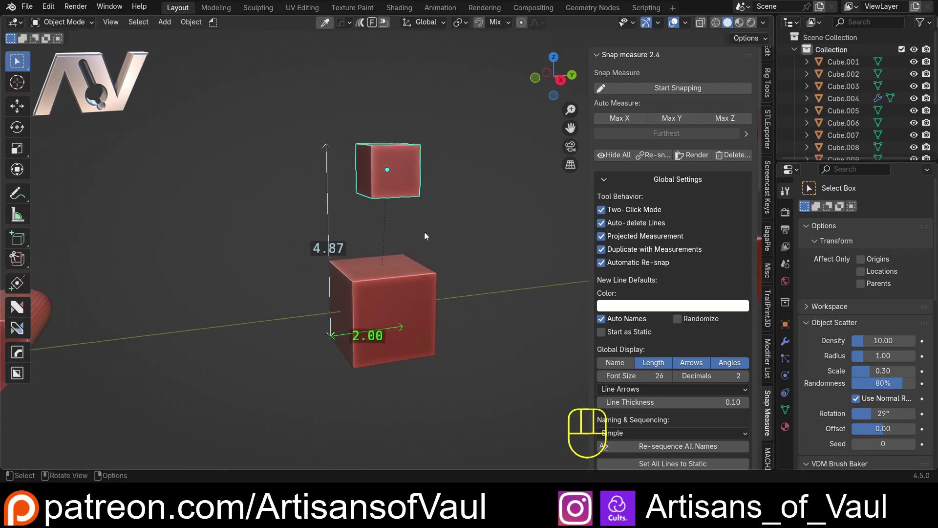
middle_drag(285, 212, 294, 228)
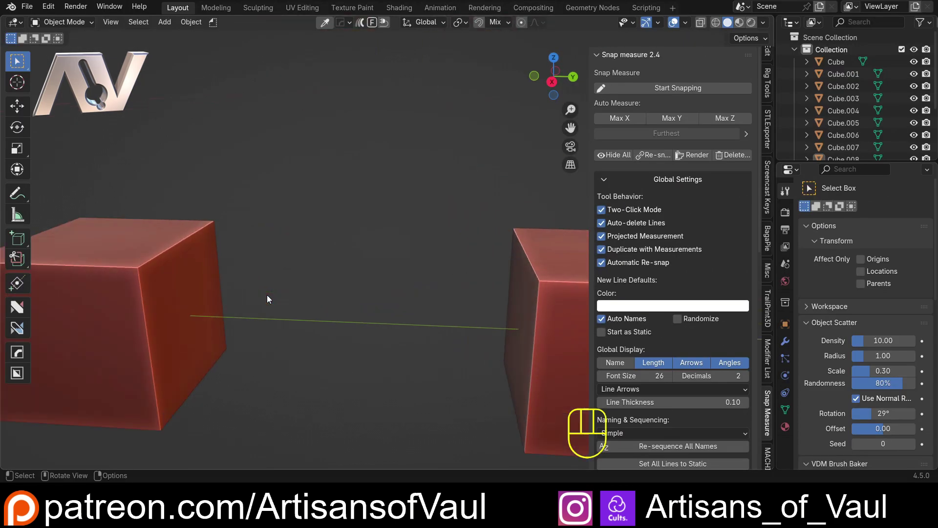
Snap-measure the 4.14 gap from the left cube's right edge to the right cube's edge.
middle_drag(267, 295, 324, 295)
drag(325, 295, 246, 184)
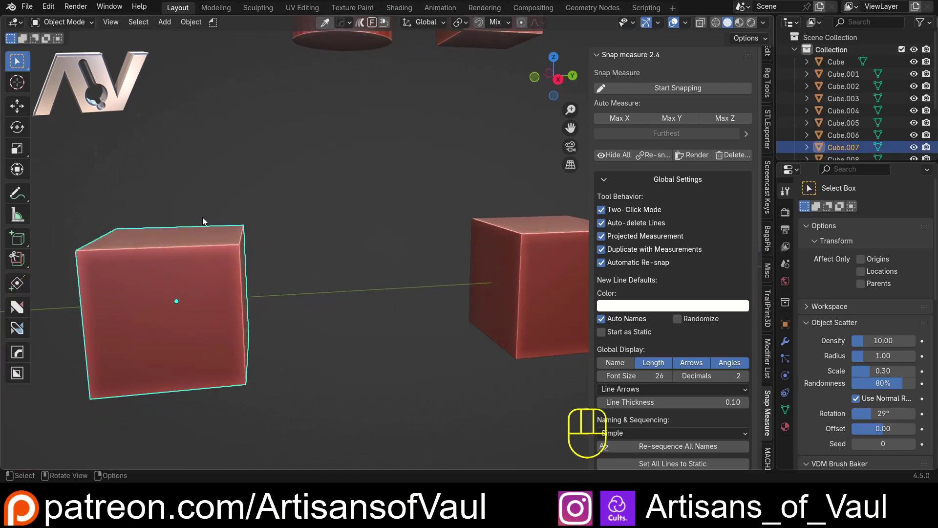
middle_drag(309, 259, 344, 265)
click(344, 265)
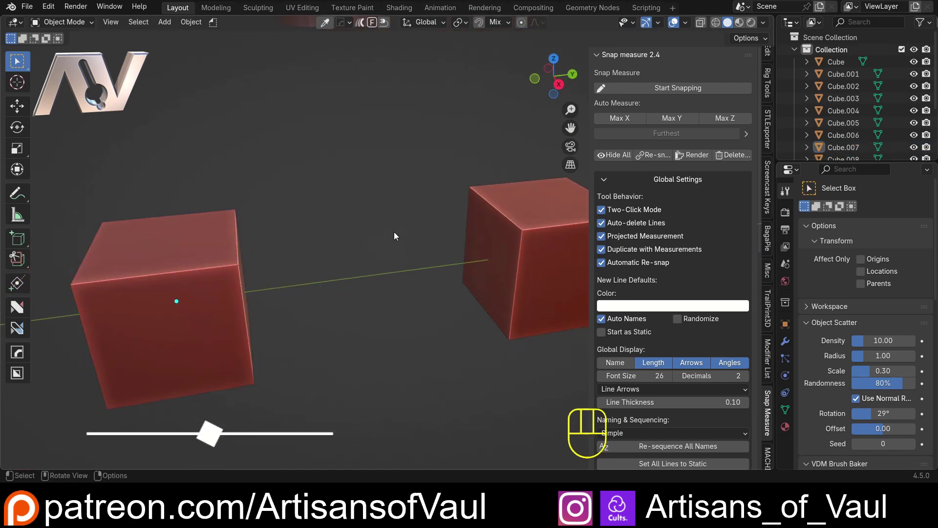
middle_drag(394, 231, 365, 277)
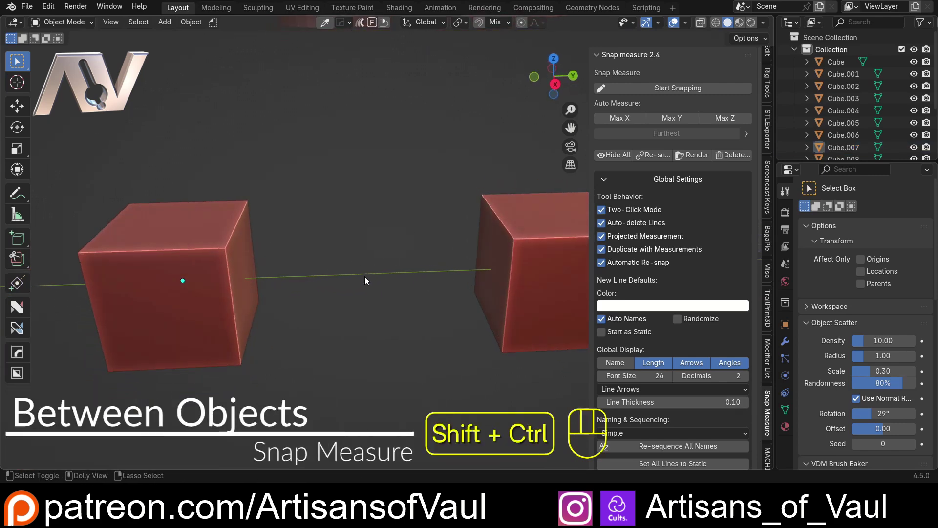
key(shift+ctrl+v)
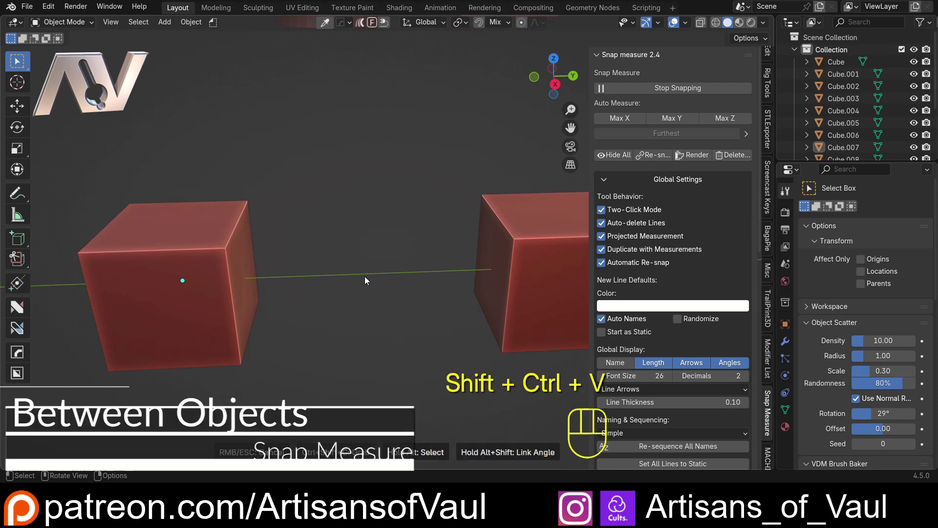
click(252, 328)
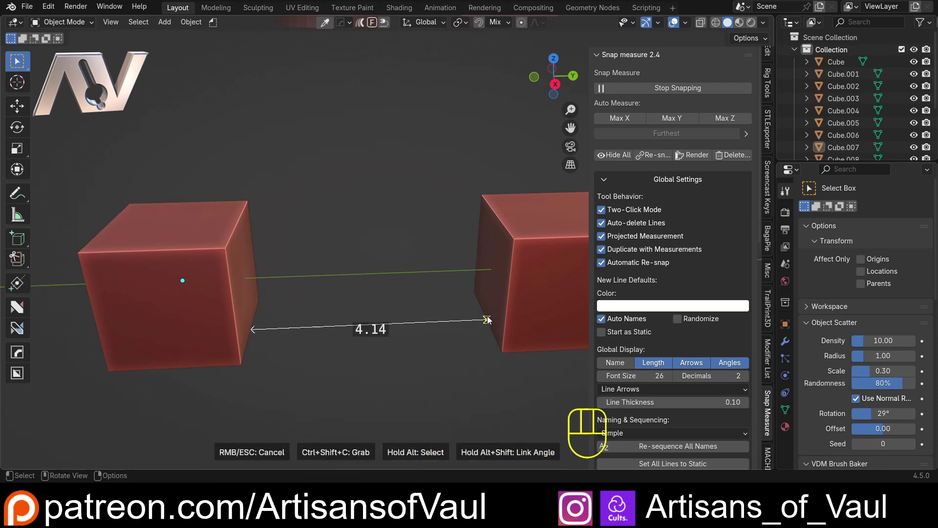
click(473, 311)
middle_drag(473, 312, 370, 262)
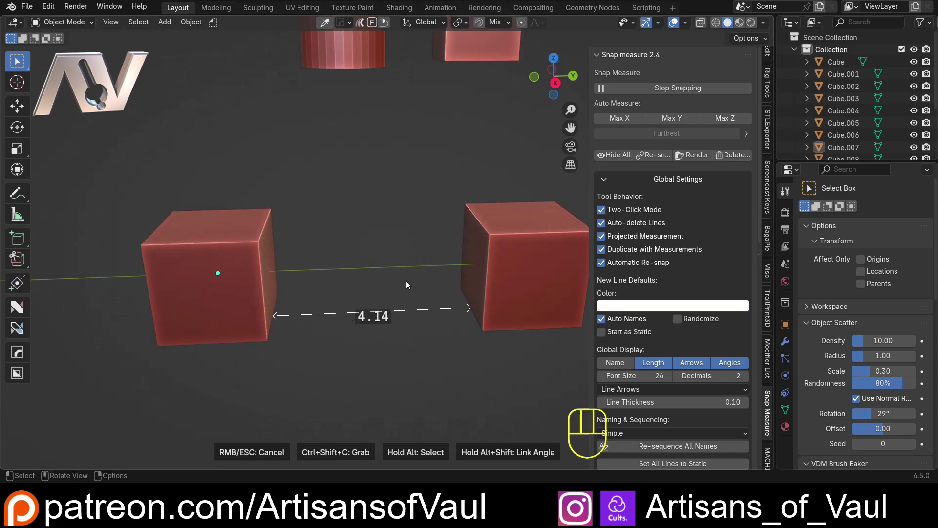
Stop snap measuring and test moving each cube, confirming the 4.14 measurement stays attached.
click(650, 88)
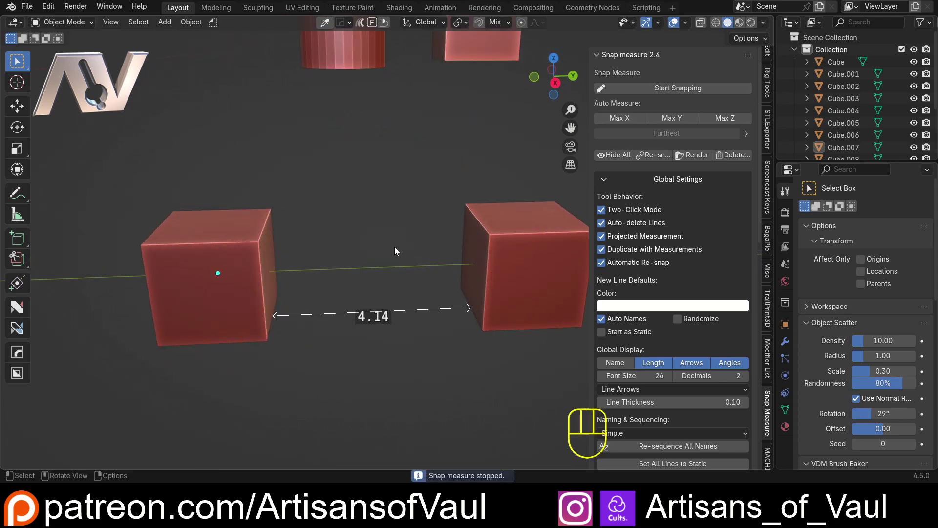
click(512, 268)
shift+middle_drag(511, 268, 365, 248)
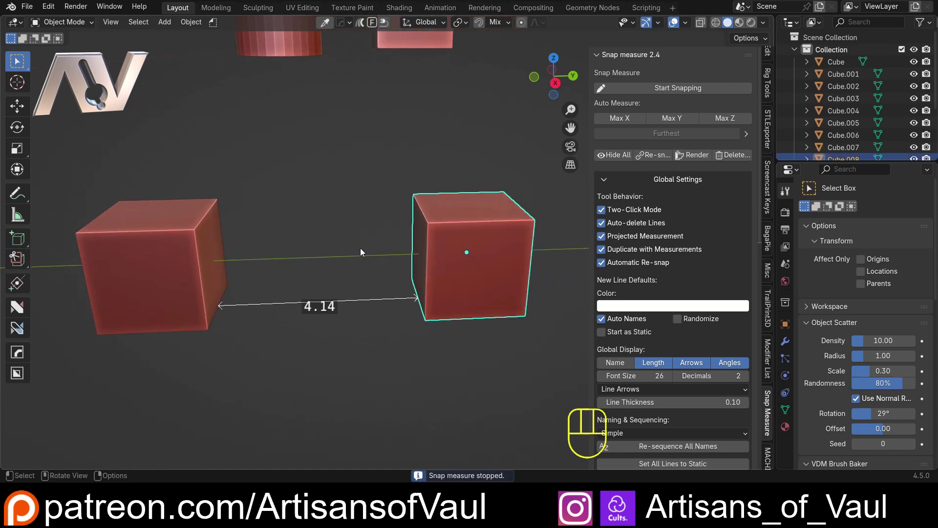
key(g)
key(Escape)
shift+middle_drag(266, 256, 294, 270)
click(295, 270)
key(g)
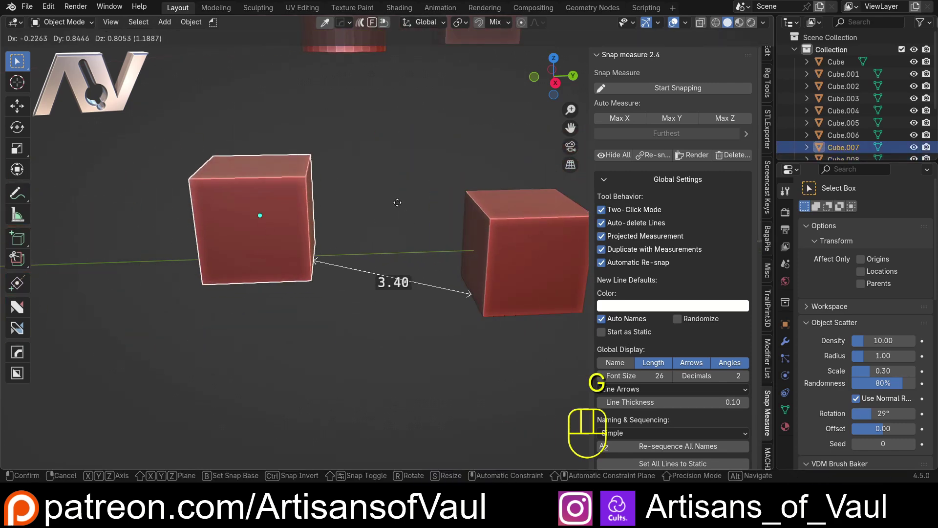
key(Escape)
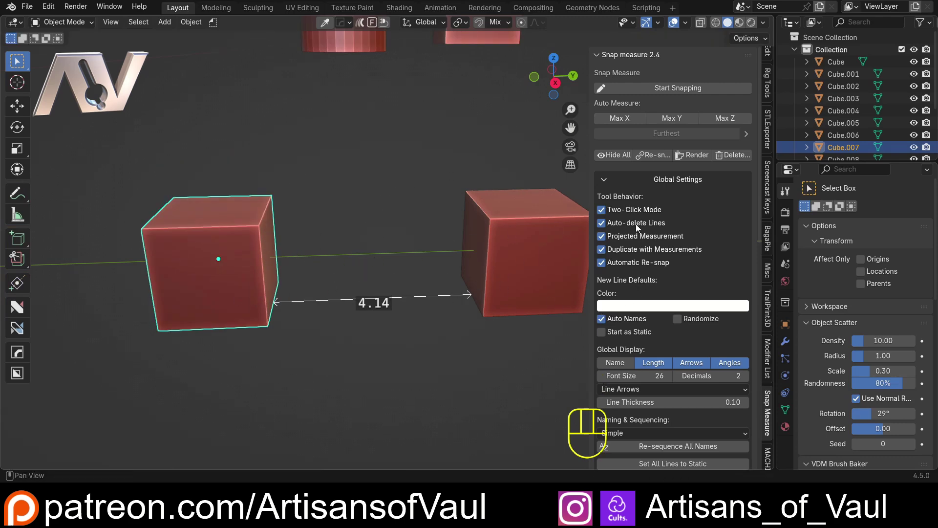
Collapse Global Settings and Alt-pick Line I to show its settings.
click(605, 181)
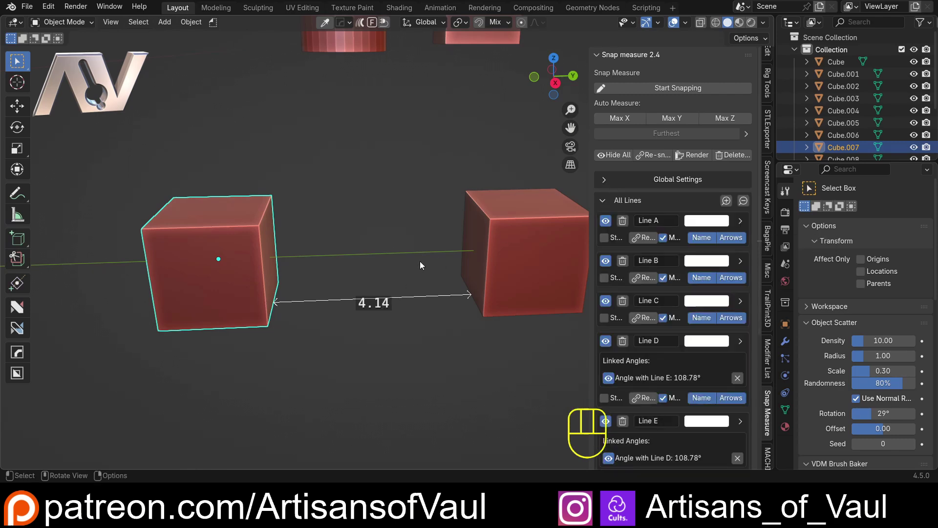
key(ctrl+shift+v)
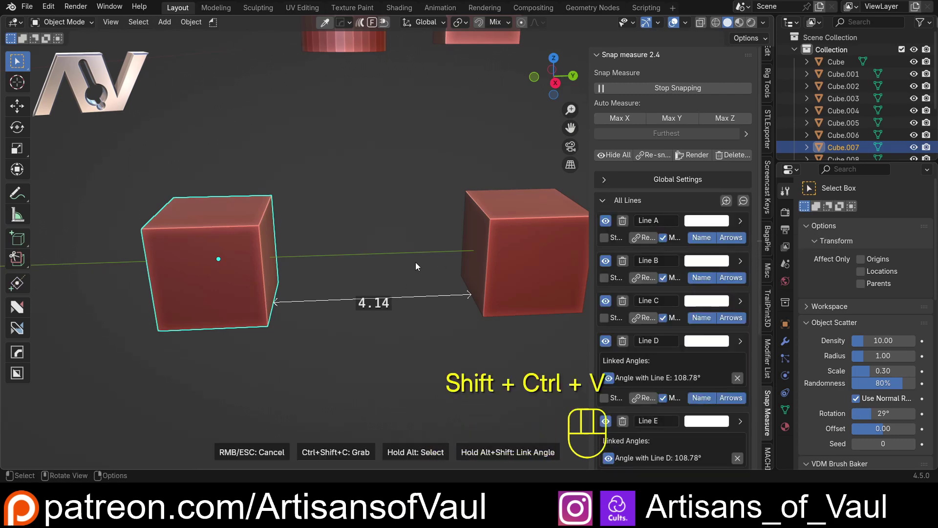
alt+click(383, 303)
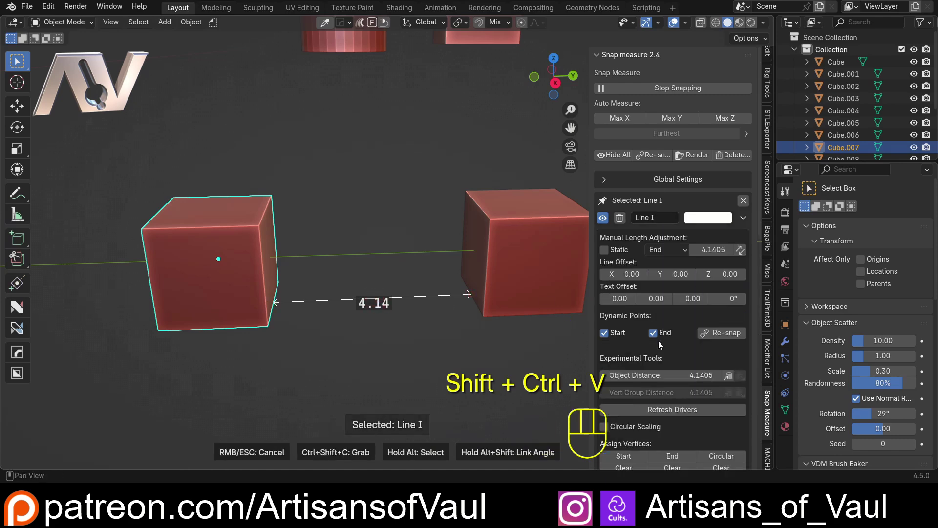
scroll(706, 371, down, 7)
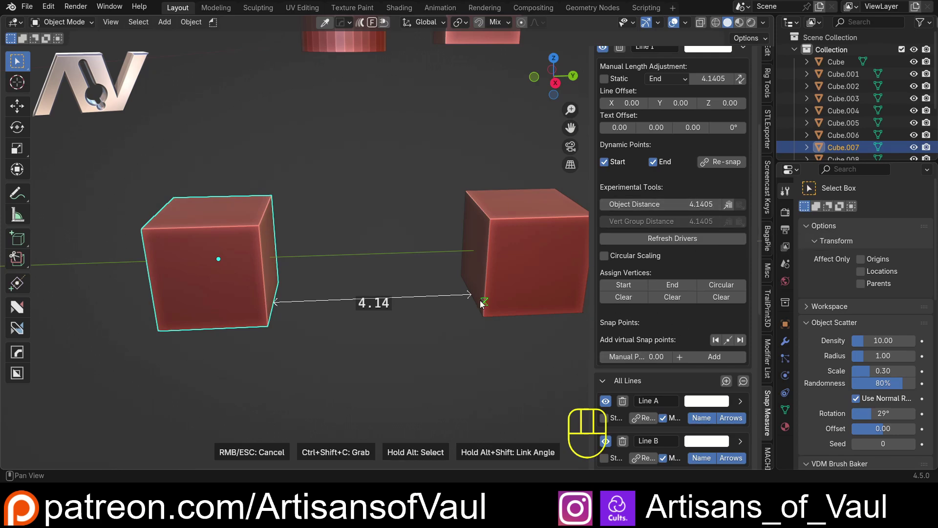
middle_drag(435, 329, 624, 179)
middle_drag(562, 220, 440, 229)
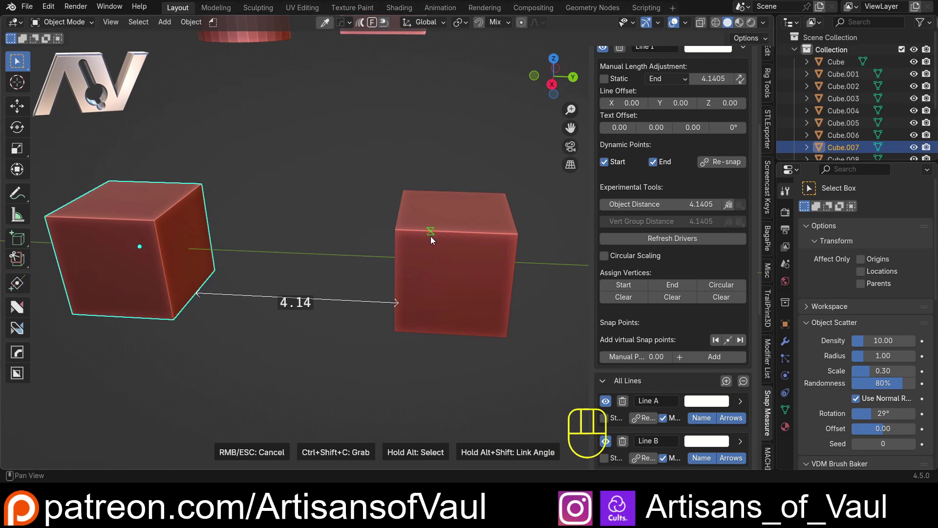
Select the right cube and cancel a test move, keeping the gap at 4.14.
click(444, 233)
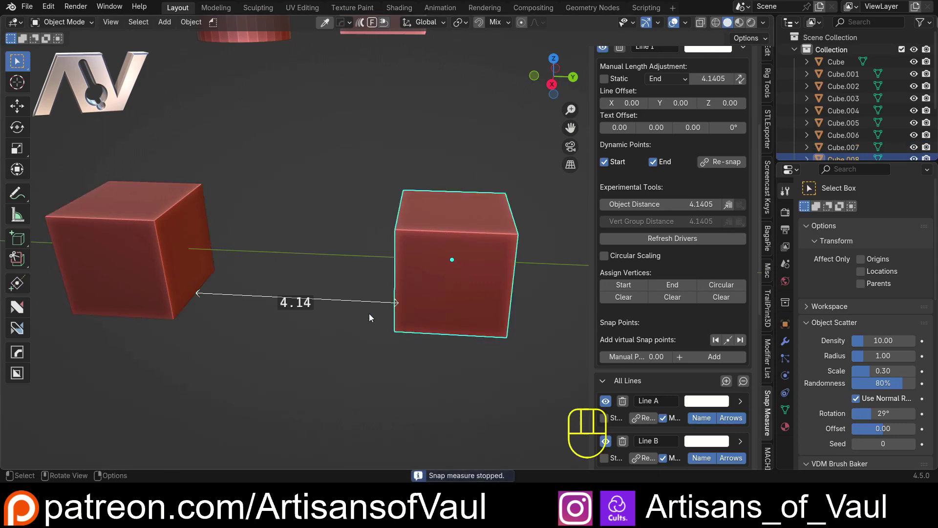
middle_drag(451, 318, 446, 310)
key(g)
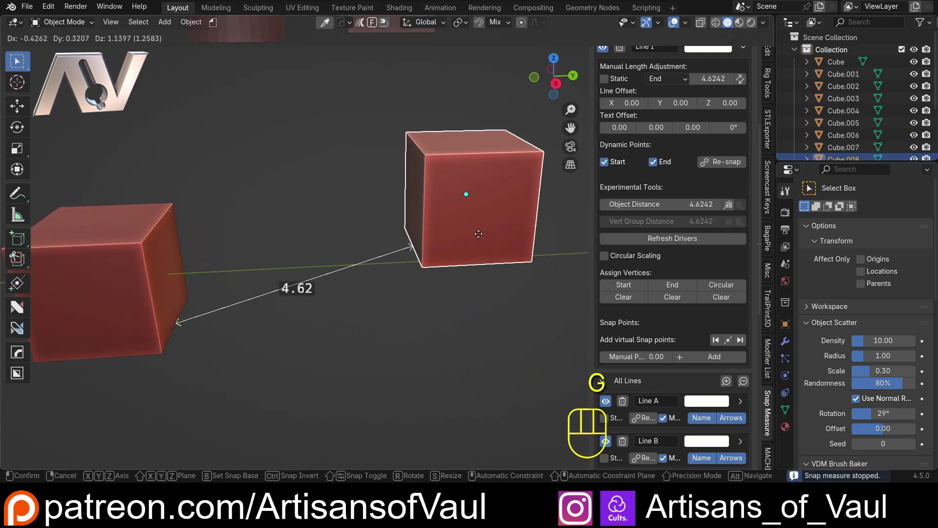
key(Escape)
Toggle Line I's Dynamic Points End, test and undo a cube move, then re-snap the line.
click(667, 164)
key(g)
click(563, 197)
key(ctrl+z)
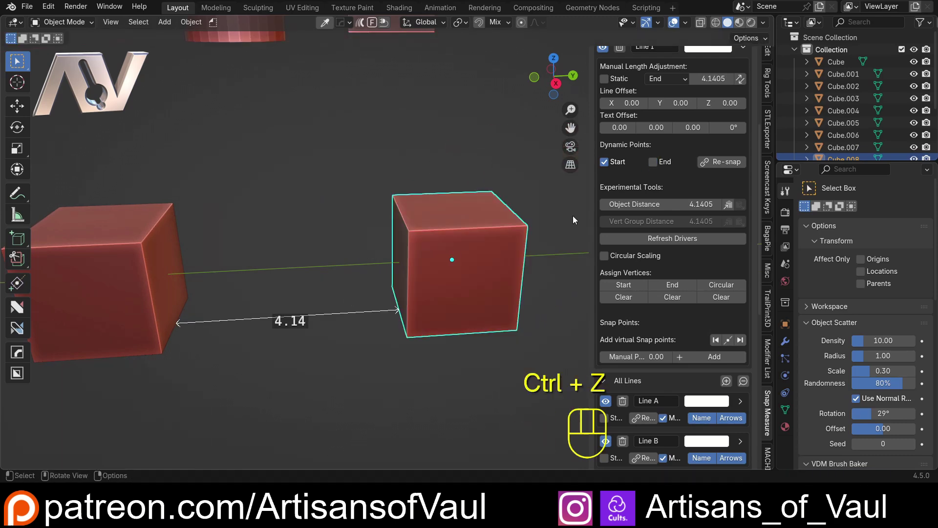
click(725, 166)
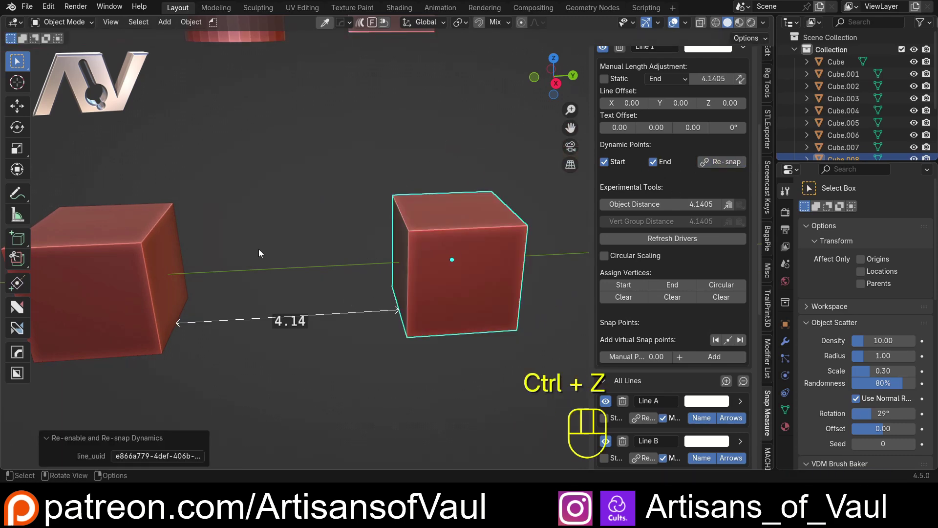
key(g)
key(Escape)
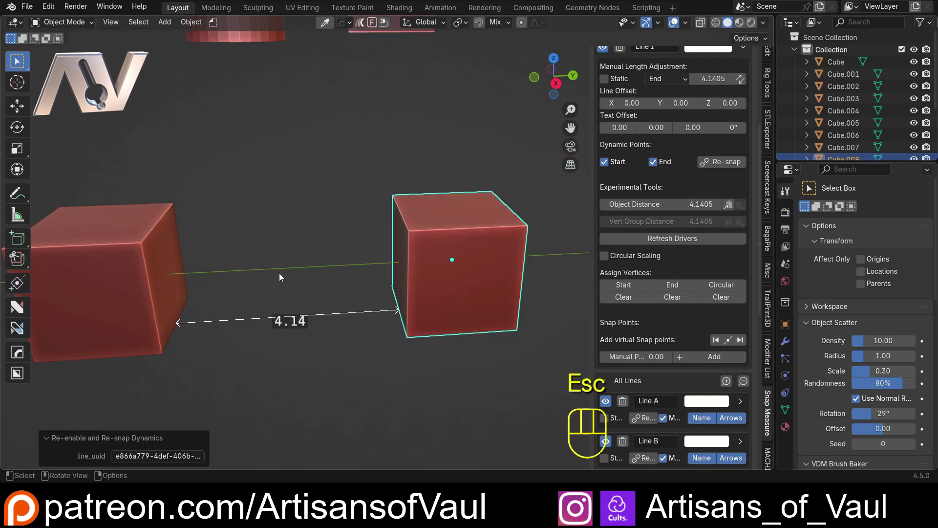
middle_drag(270, 272, 318, 234)
Uncheck Line I's Dynamic Points Start and add start (0.0000) and midpoint (2.0702) virtual snap points.
click(318, 234)
click(604, 162)
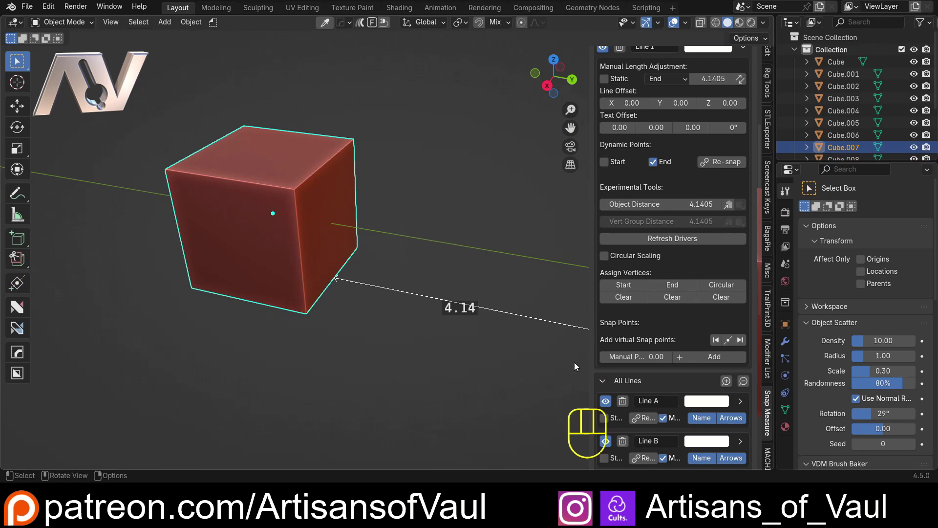
scroll(348, 266, up, 2)
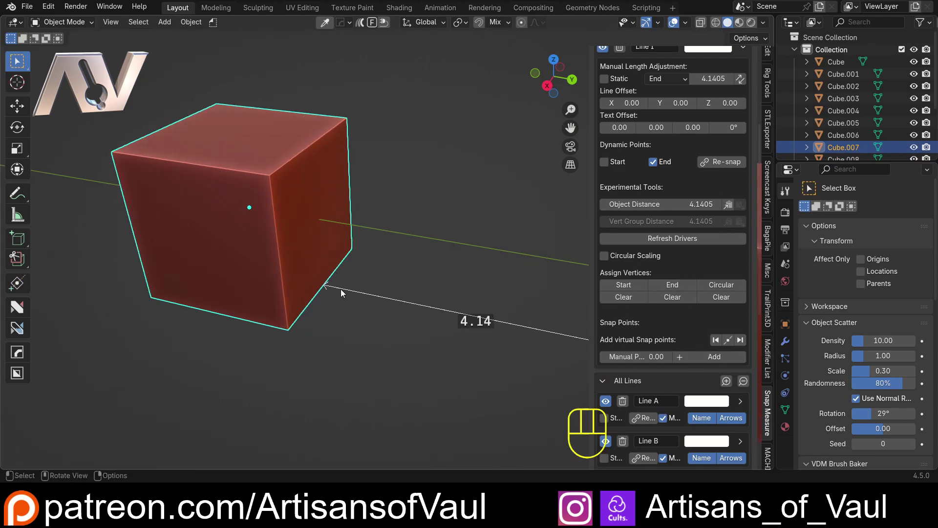
click(714, 340)
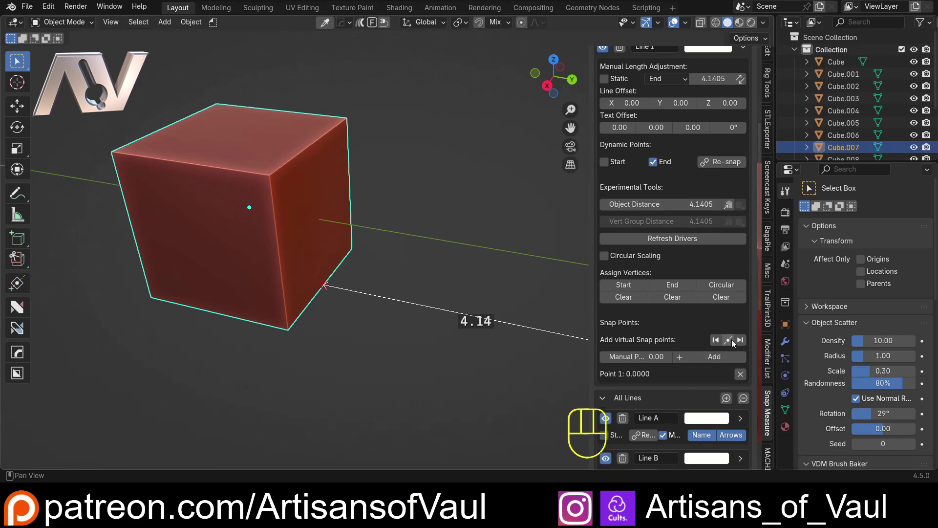
click(729, 339)
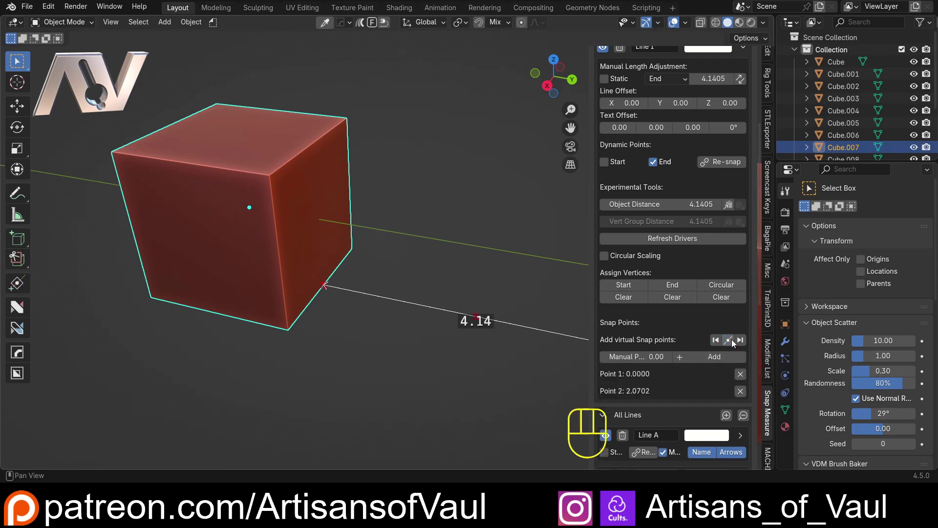
middle_drag(492, 321, 363, 292)
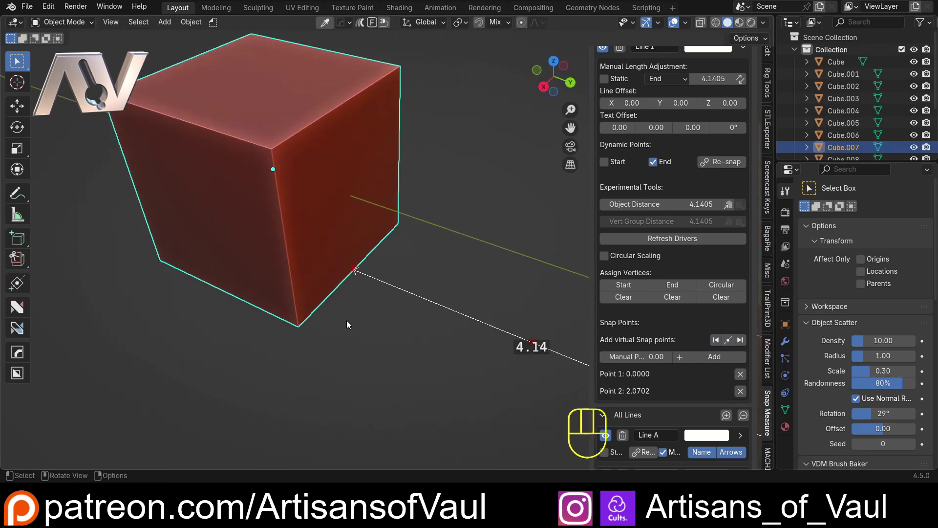
Try a Shift+Ctrl+C snap-grab from a cube corner onto a snapped line point.
key(ctrl+shift+v)
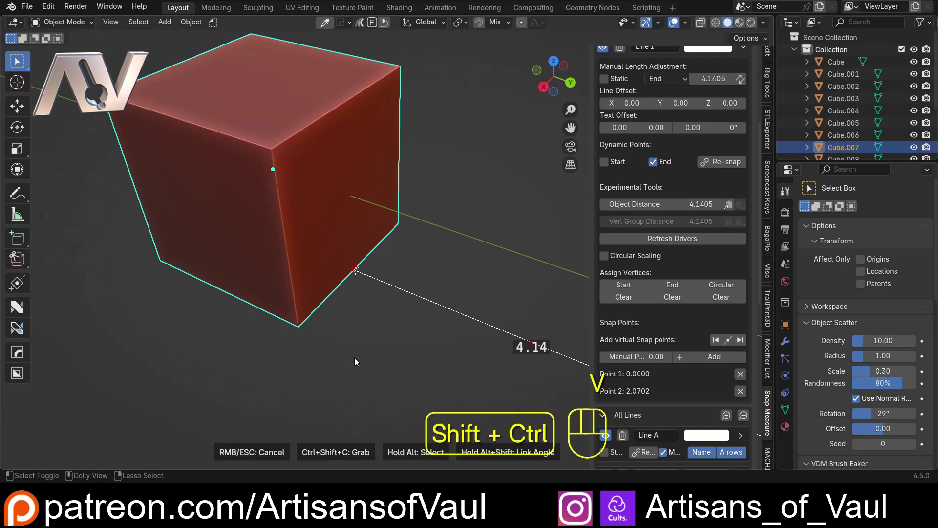
key(ctrl+shift+c)
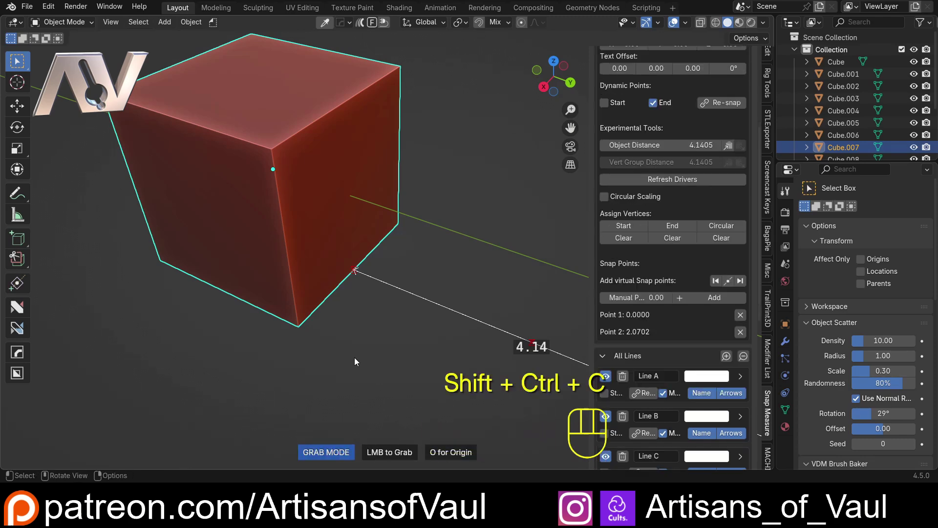
click(298, 326)
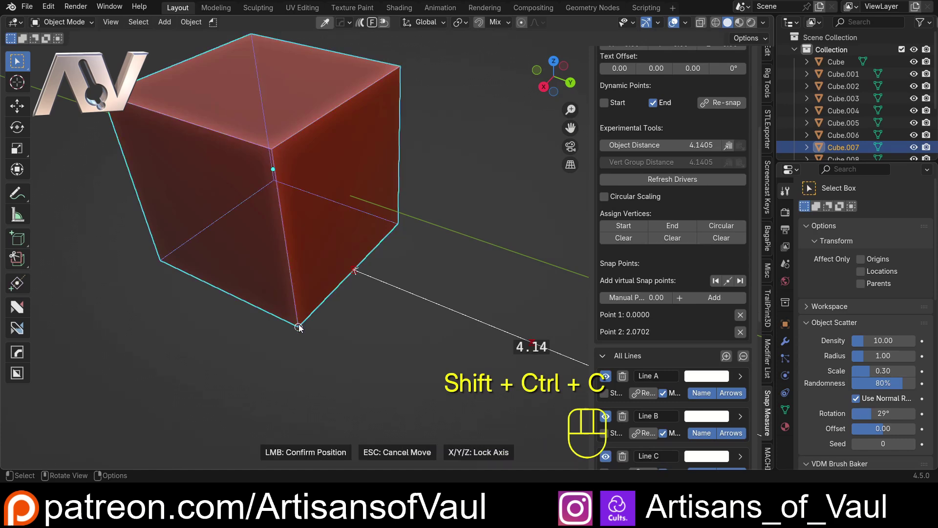
click(354, 272)
middle_drag(315, 341, 359, 309)
scroll(373, 312, down, 3)
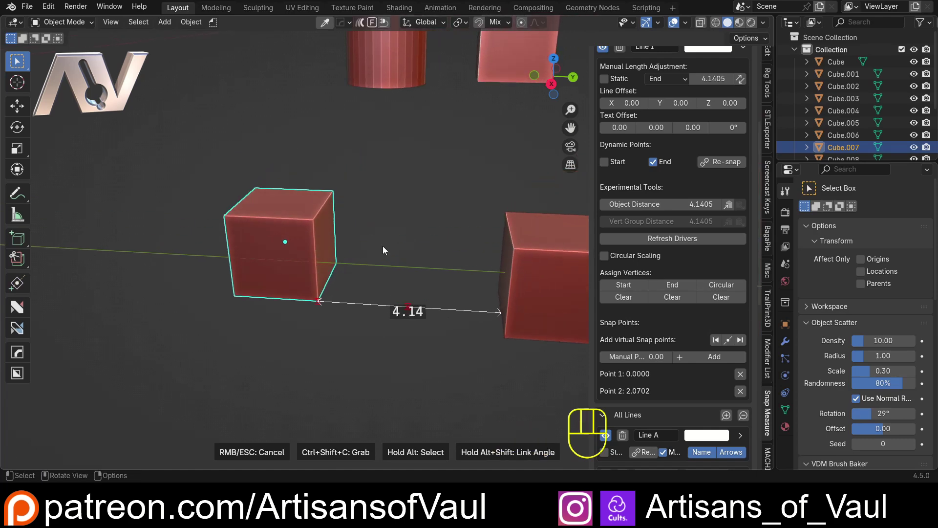
middle_drag(393, 220, 402, 121)
key(shift+ctrl)
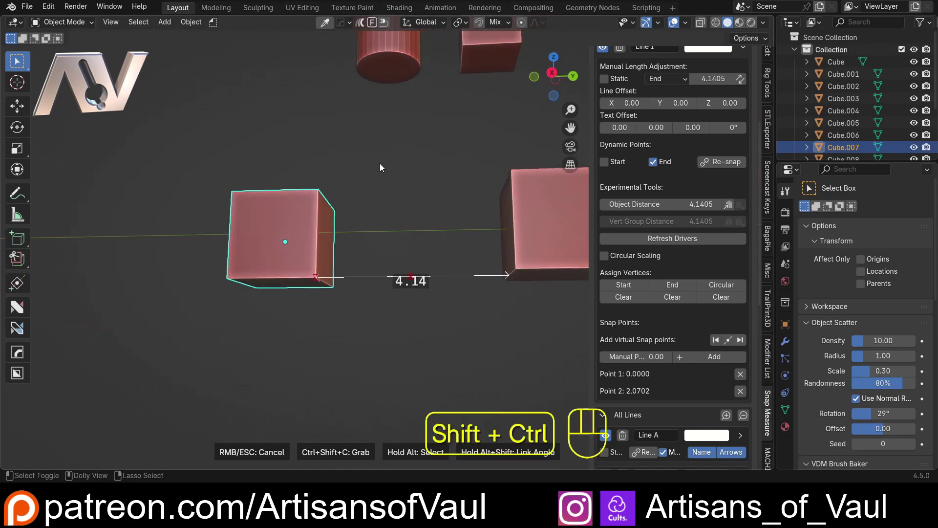
Drop the cylinder onto the 4.14 line's midpoint snap point, then reselect the left cube.
key(ctrl+shift+c)
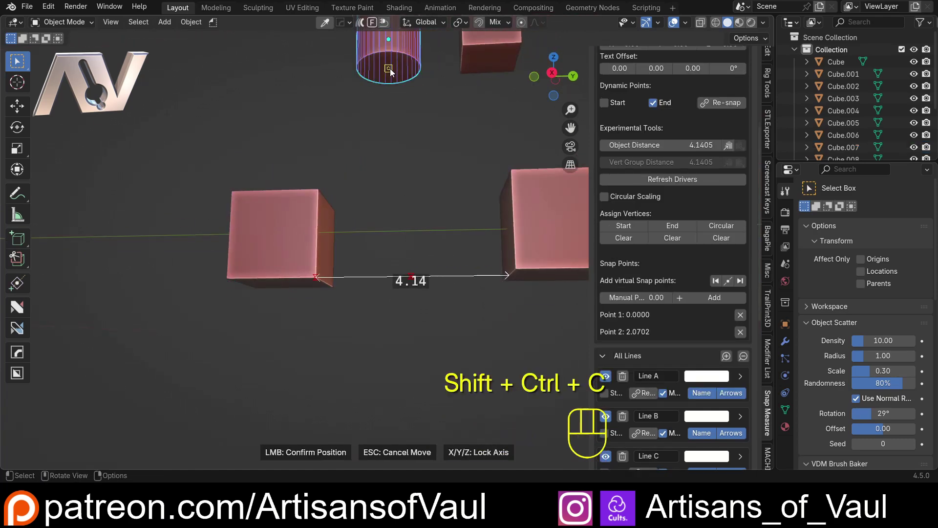
click(411, 239)
middle_drag(411, 239, 415, 189)
click(362, 203)
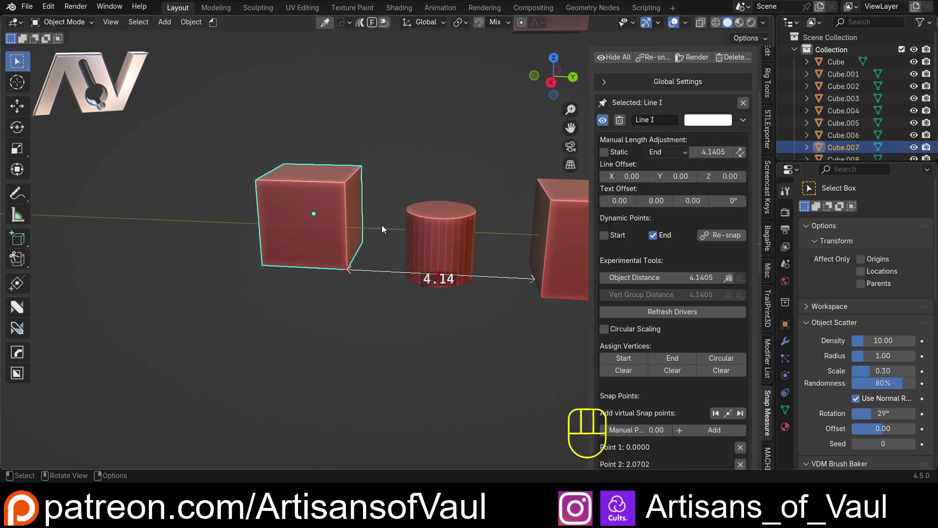
middle_drag(383, 228, 370, 251)
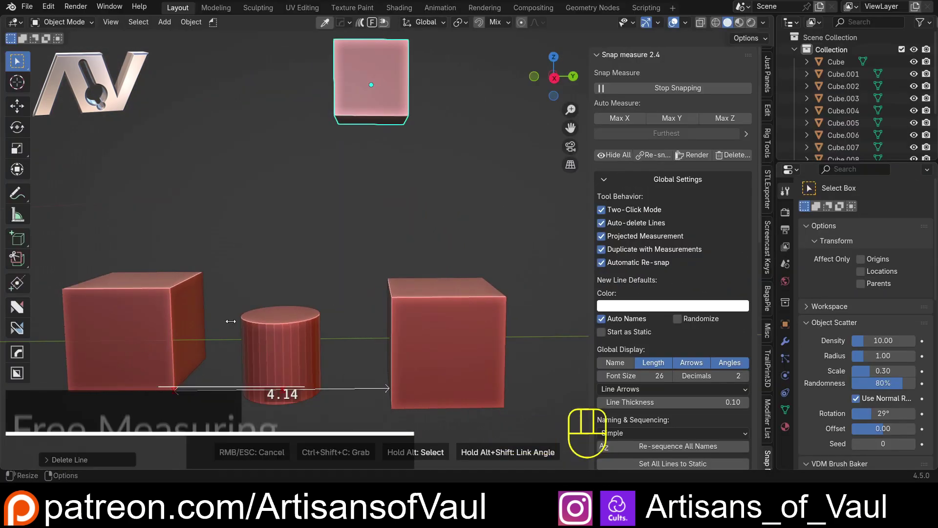
Disable Projected Measurement and measure 2.25 straight up from the right cube's top, locked to Z.
middle_drag(354, 277, 297, 255)
click(602, 237)
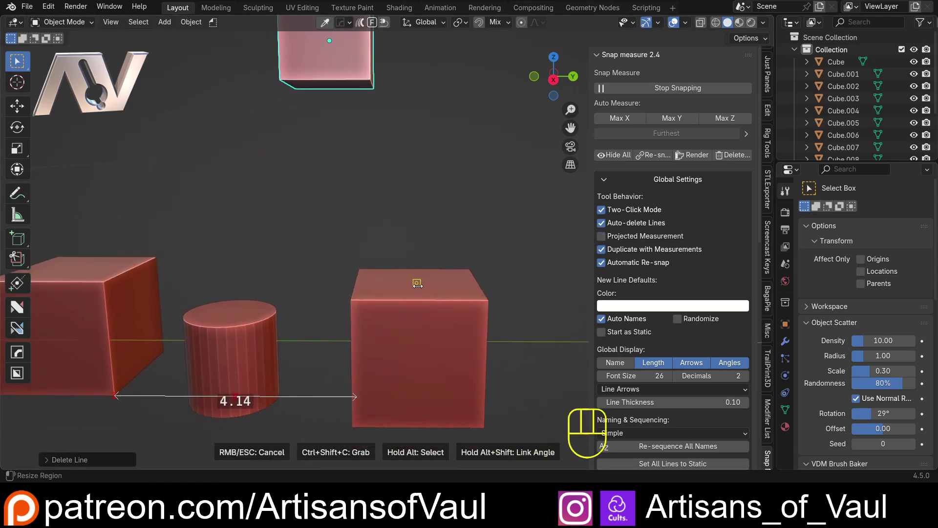
click(416, 284)
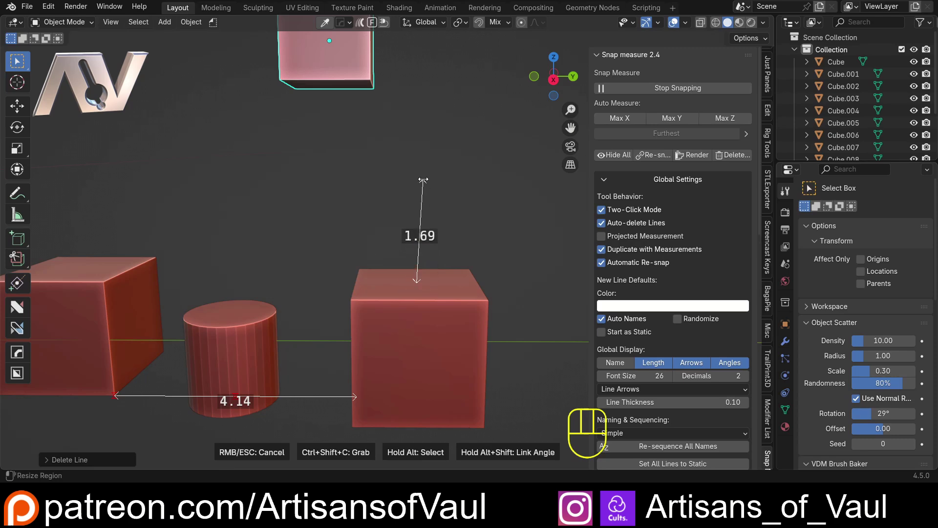
key(z)
middle_drag(379, 167, 351, 182)
key(alt)
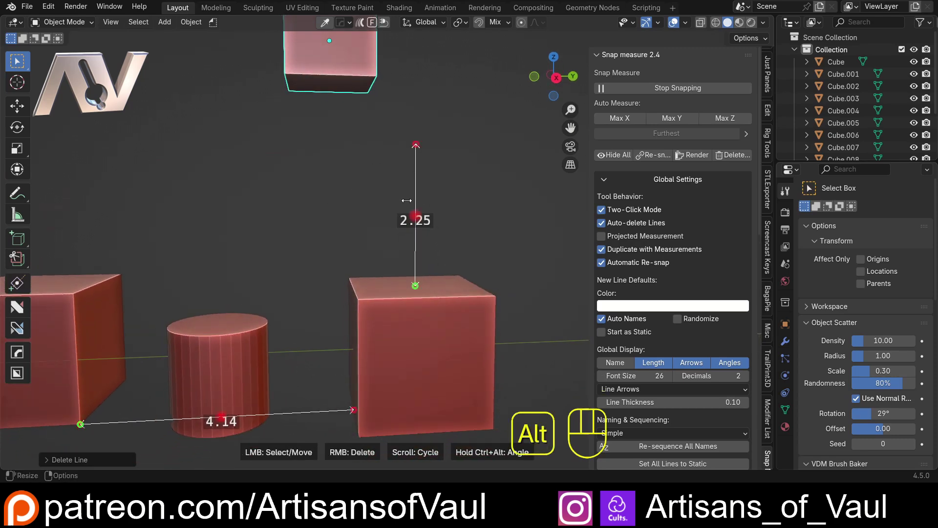
Set the vertical Line J's Manual Length to 3.
alt+click(414, 216)
scroll(668, 240, down, 7)
scroll(685, 362, down, 5)
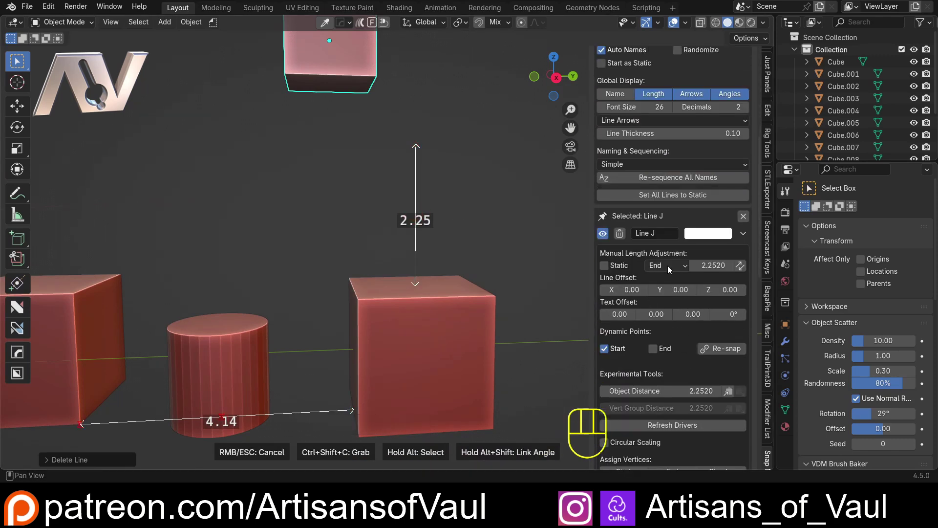
scroll(651, 278, down, 1)
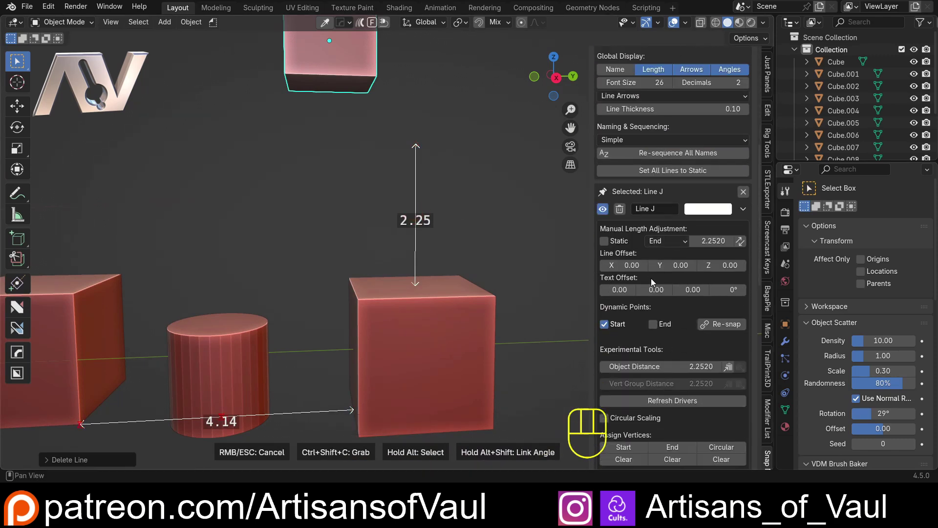
shift+middle_drag(447, 263, 417, 267)
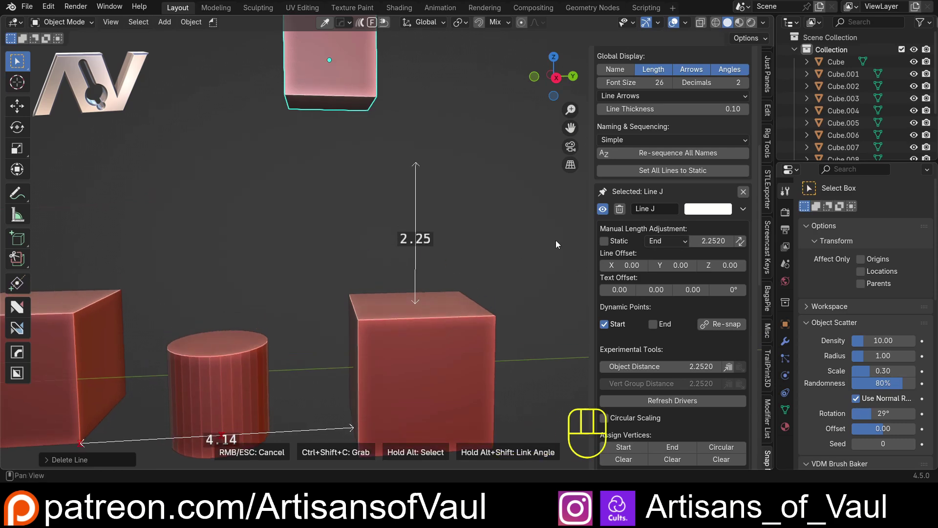
click(708, 242)
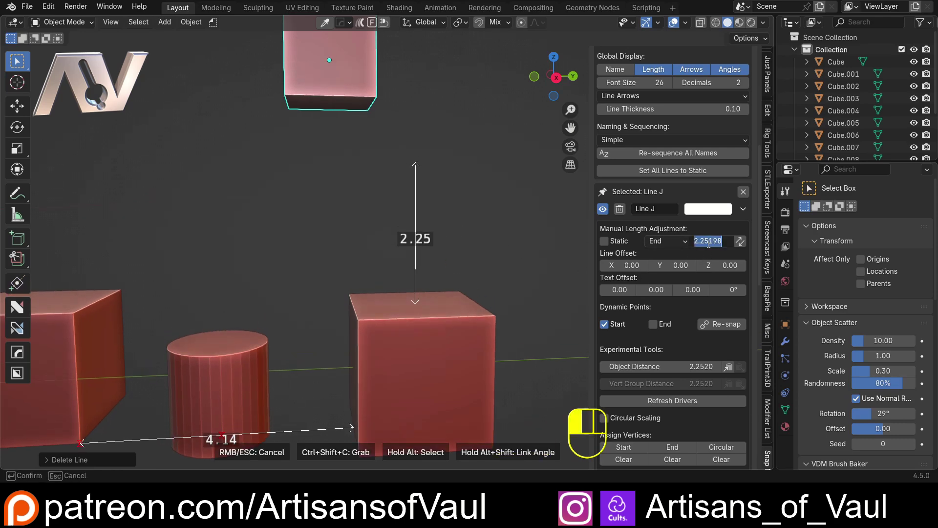
text(3)
key(Return)
Add an end virtual snap point at 3.0000 and snap the floating cube onto it.
scroll(667, 251, down, 8)
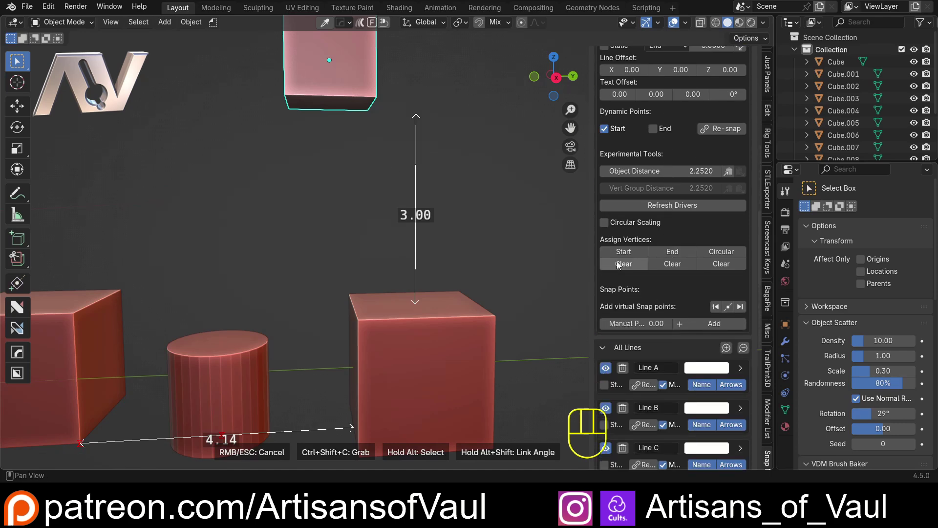
shift+middle_drag(452, 186, 439, 216)
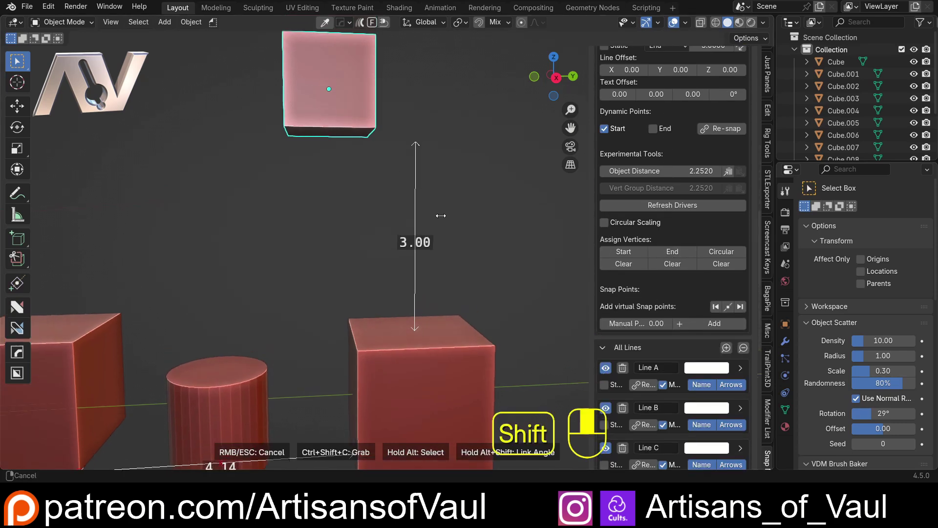
click(740, 306)
scroll(432, 110, up, 3)
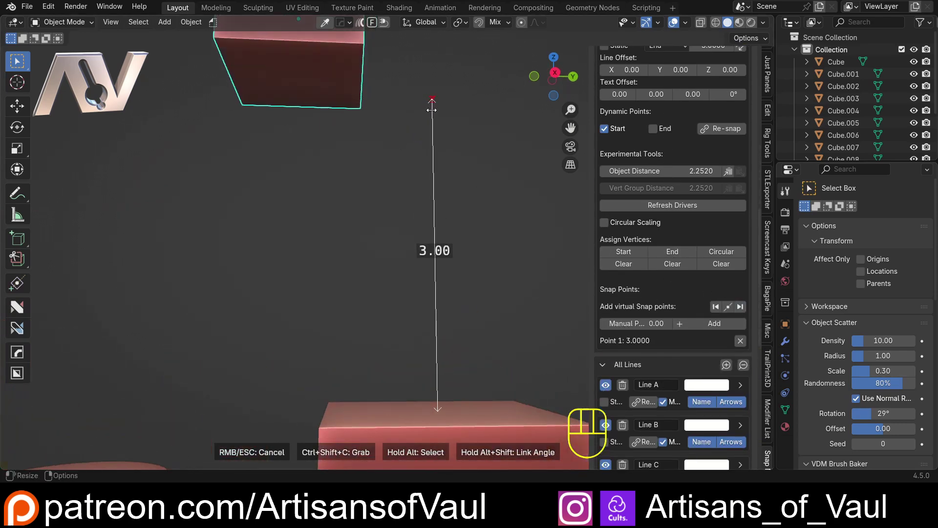
scroll(431, 110, down, 3)
key(ctrl+shift+c)
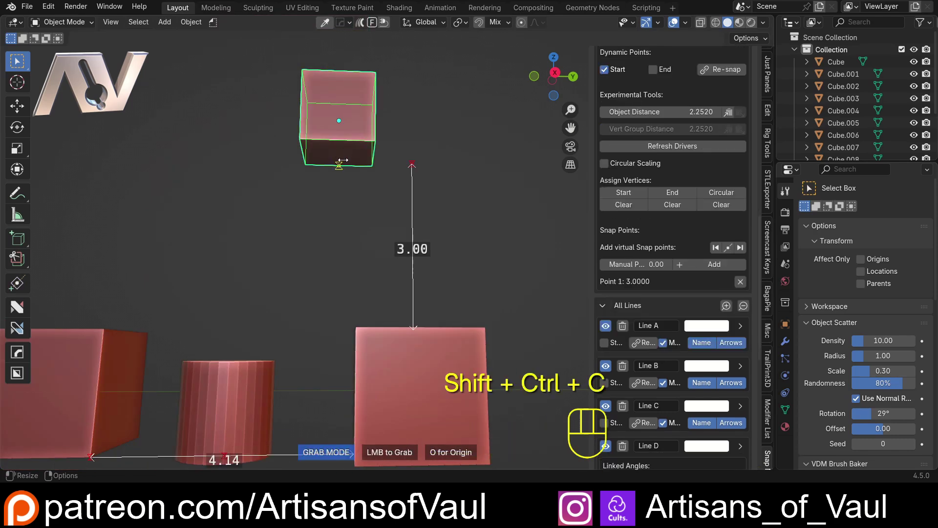
drag(343, 157, 416, 165)
scroll(446, 230, down, 4)
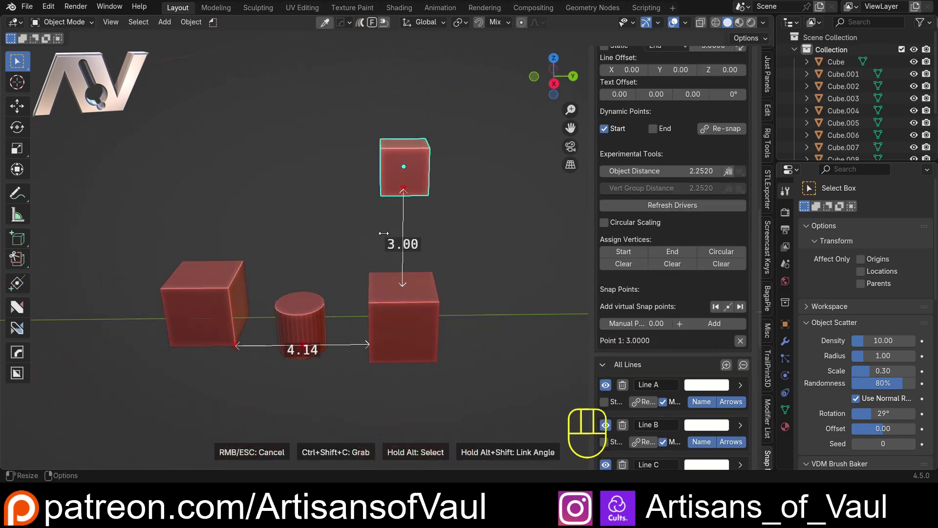
middle_drag(377, 230, 406, 142)
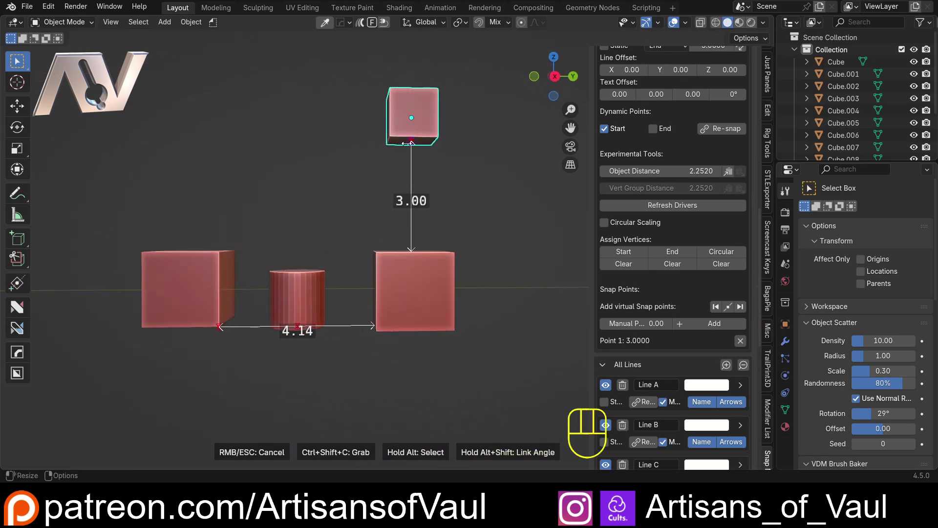
Measure 2.07 from the gap line's left end to the cylinder's centre.
shift+middle_drag(283, 348, 386, 237)
scroll(391, 291, up, 5)
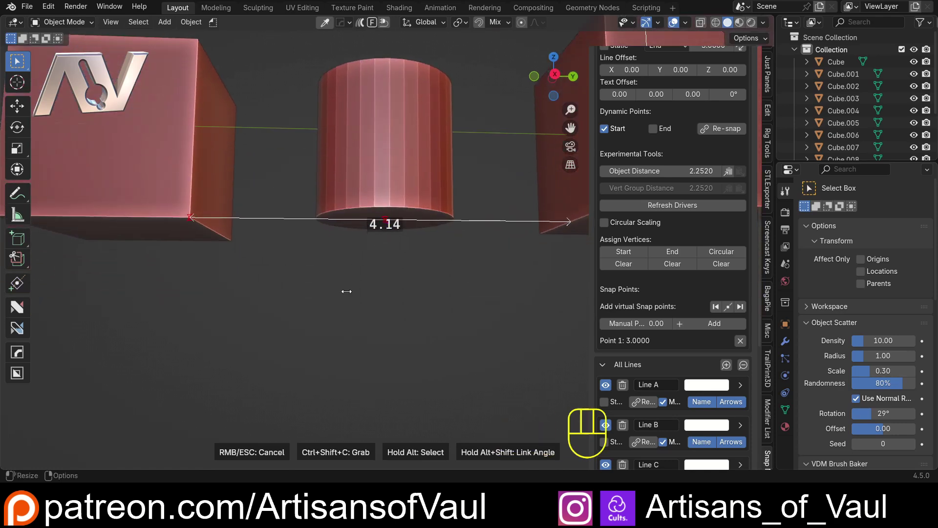
shift+middle_drag(309, 279, 313, 251)
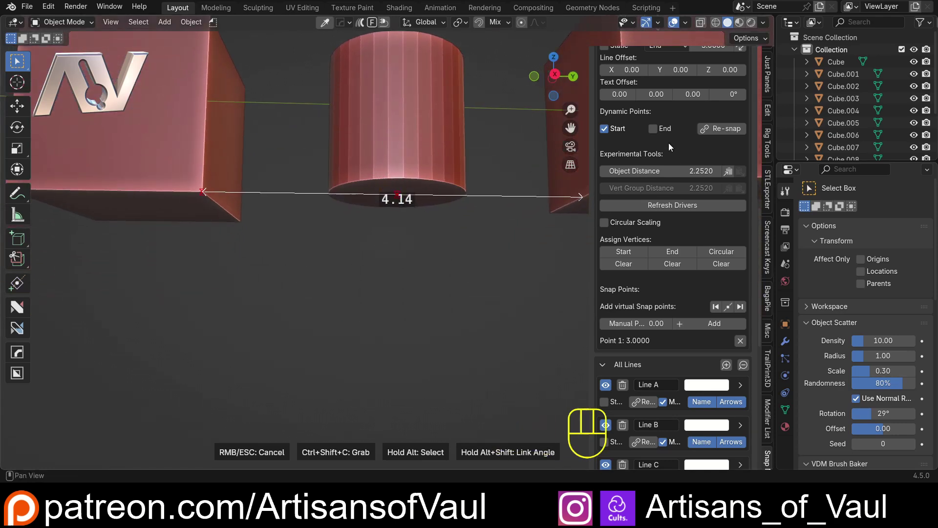
scroll(668, 143, up, 15)
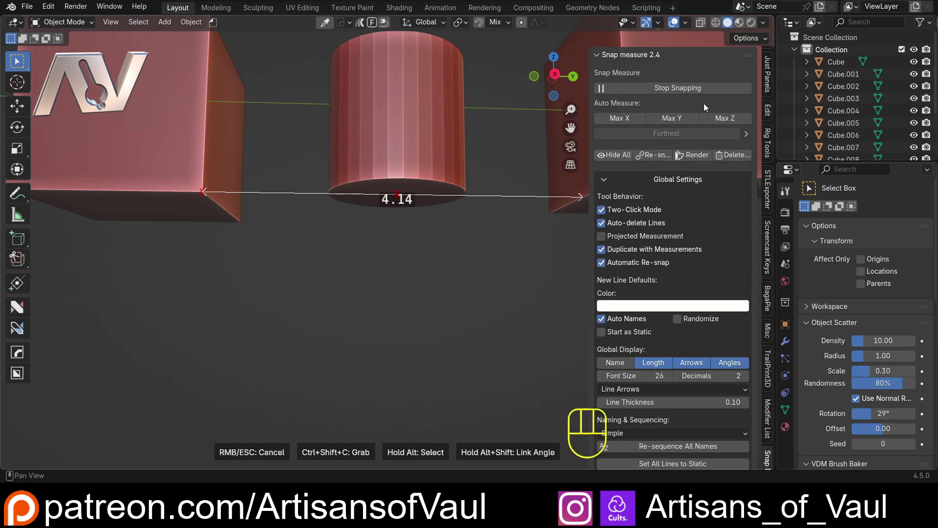
click(204, 192)
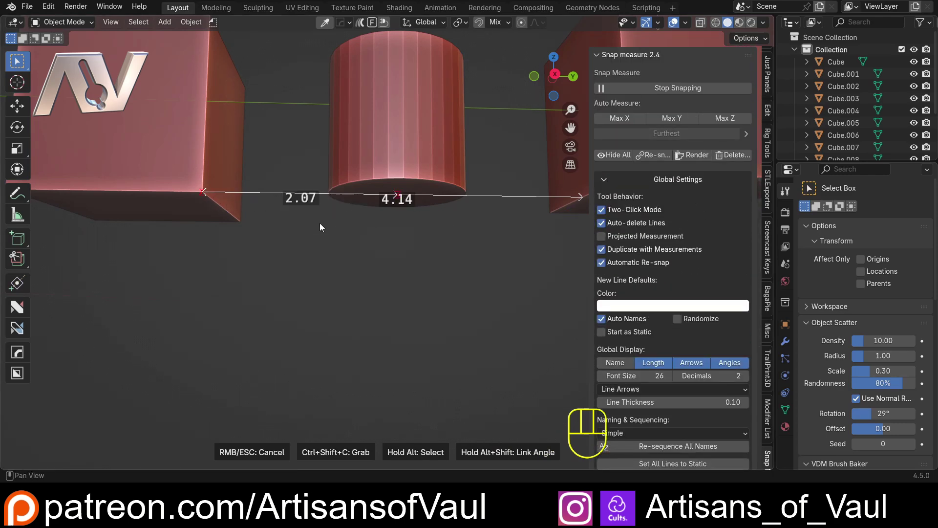
Drag Line K's Line Offset Z to -1.35 so it sits below the 4.14 line.
alt+click(319, 203)
scroll(699, 258, down, 5)
scroll(700, 258, down, 3)
scroll(688, 337, down, 4)
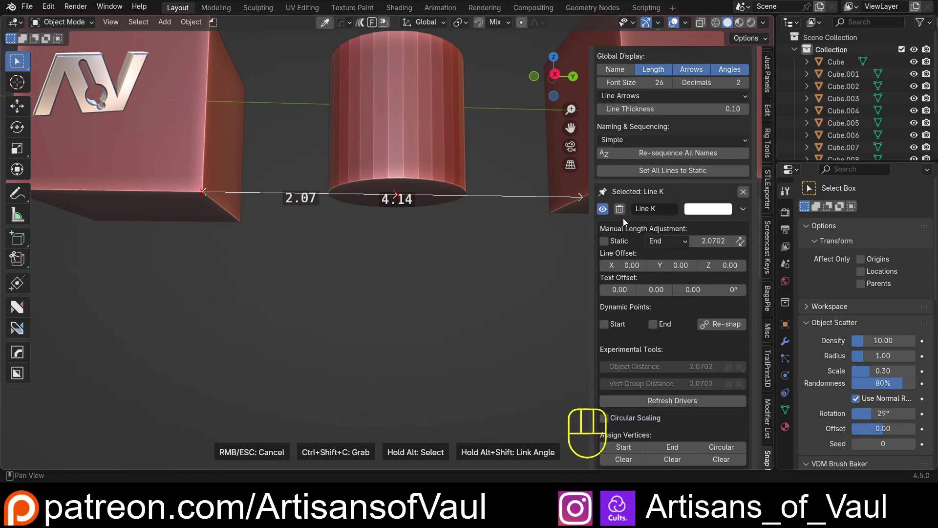
drag(705, 265, 670, 266)
middle_drag(406, 218, 435, 238)
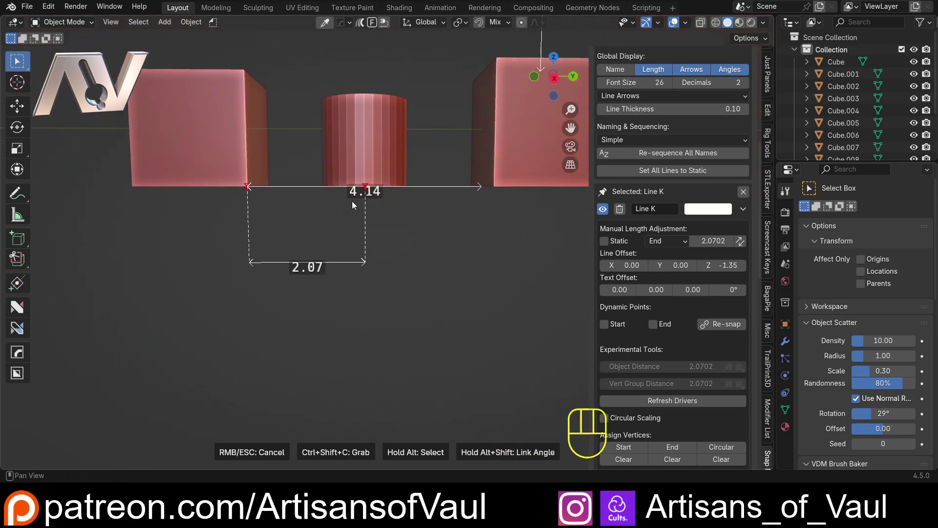
middle_drag(346, 243, 380, 260)
scroll(379, 248, up, 3)
scroll(665, 180, down, 8)
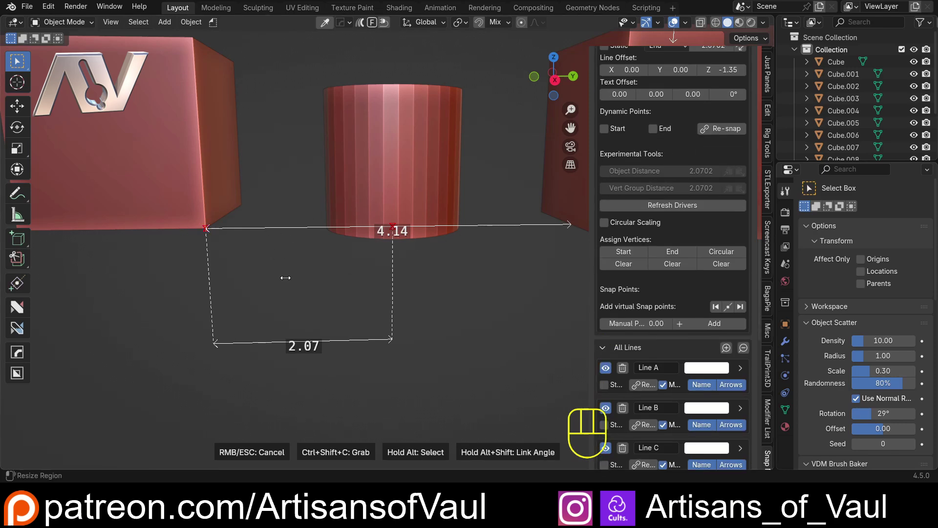
Add a manual virtual snap point at 1.50 along the 4.14 line.
alt+click(411, 238)
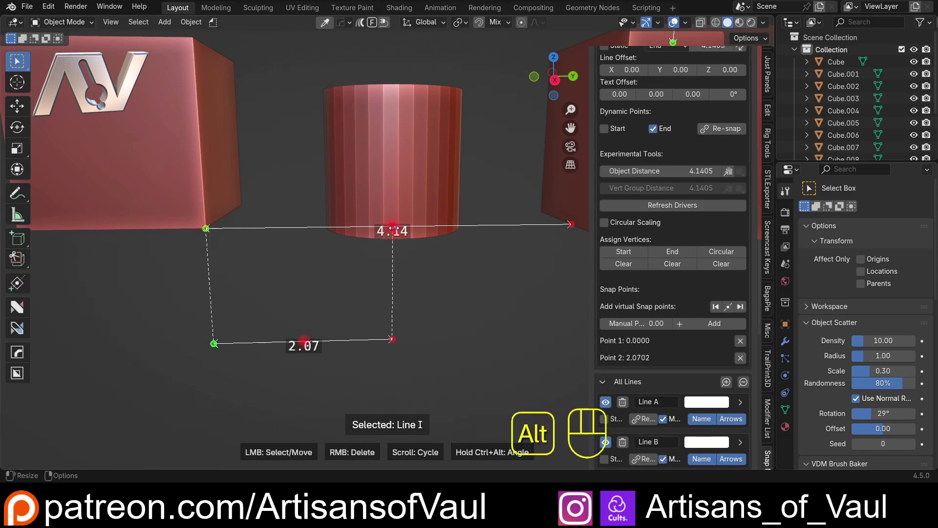
scroll(622, 198, up, 2)
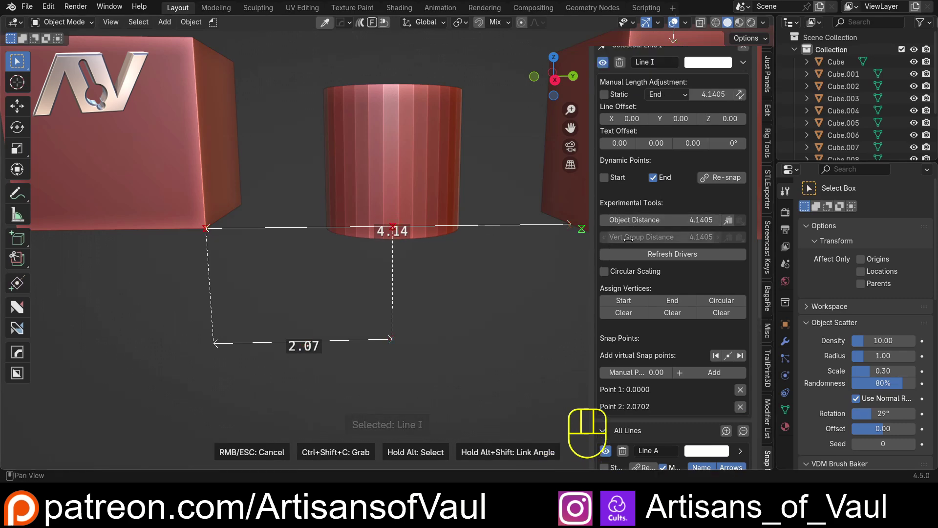
scroll(640, 287, down, 3)
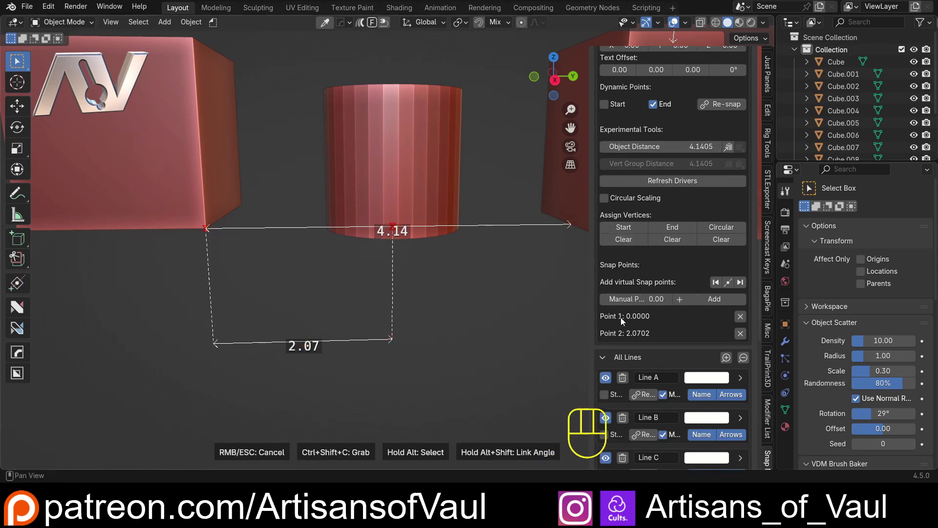
click(632, 299)
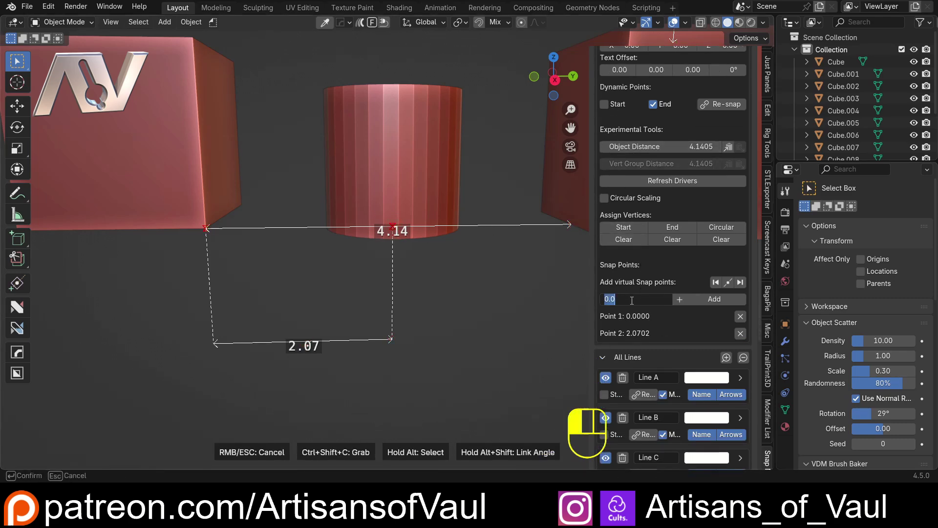
text(1.5)
key(Return)
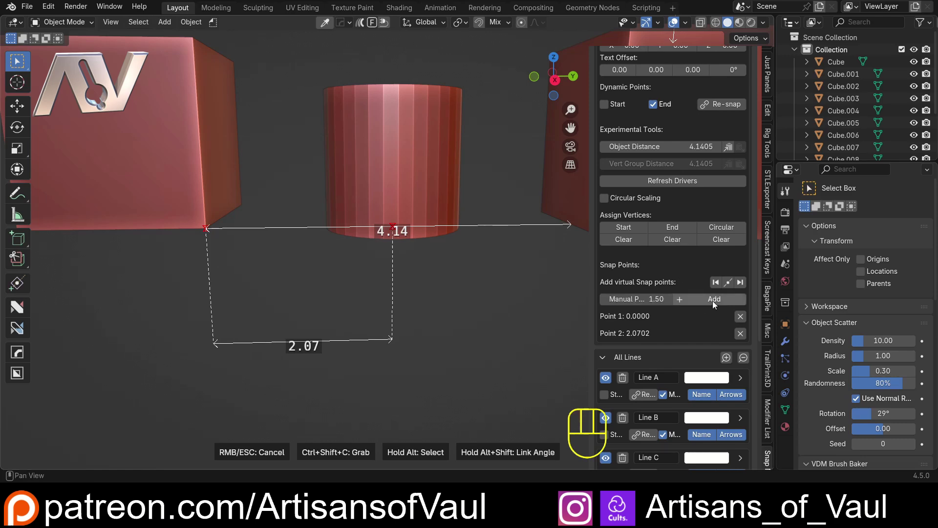
click(712, 299)
Hold Alt to show endpoint markers on the 4.14 and 2.07 measurement lines.
scroll(318, 228, up, 2)
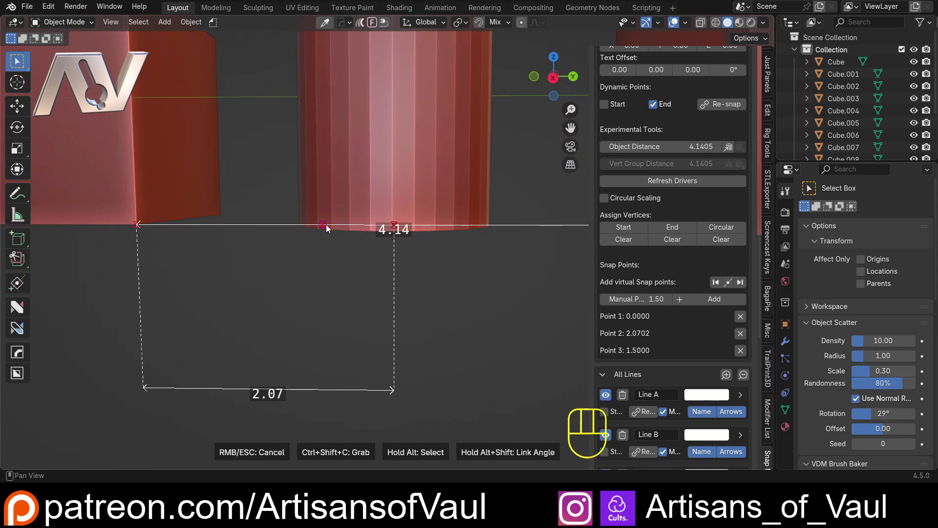
scroll(319, 228, down, 2)
middle_drag(317, 236, 317, 261)
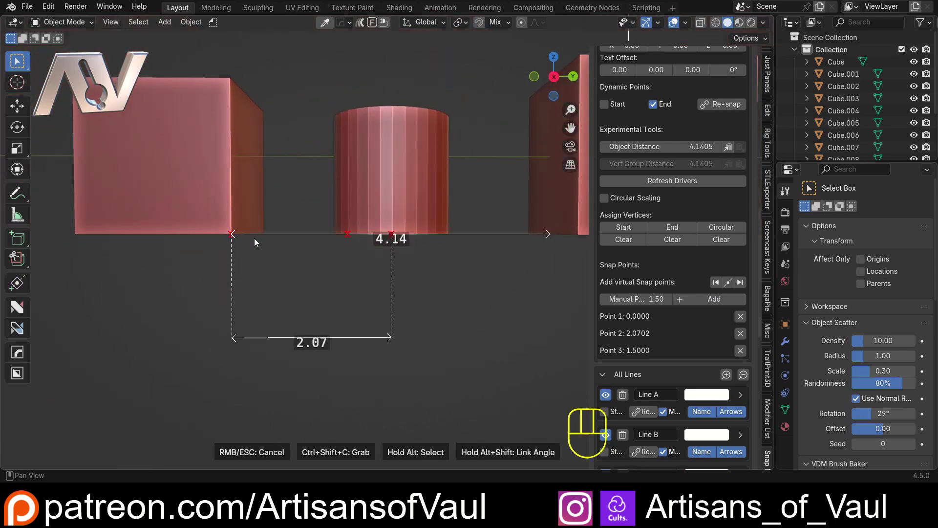
scroll(313, 313, up, 2)
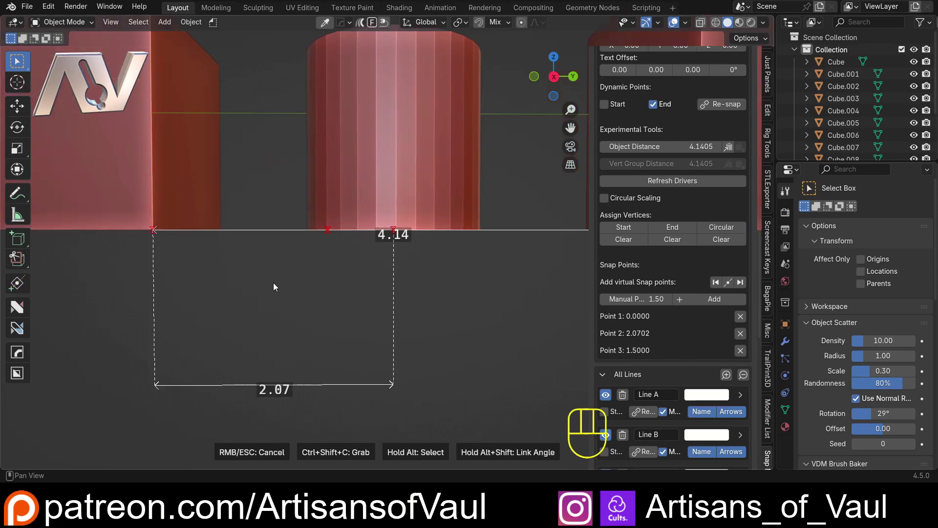
key(alt)
scroll(306, 264, down, 3)
key(alt)
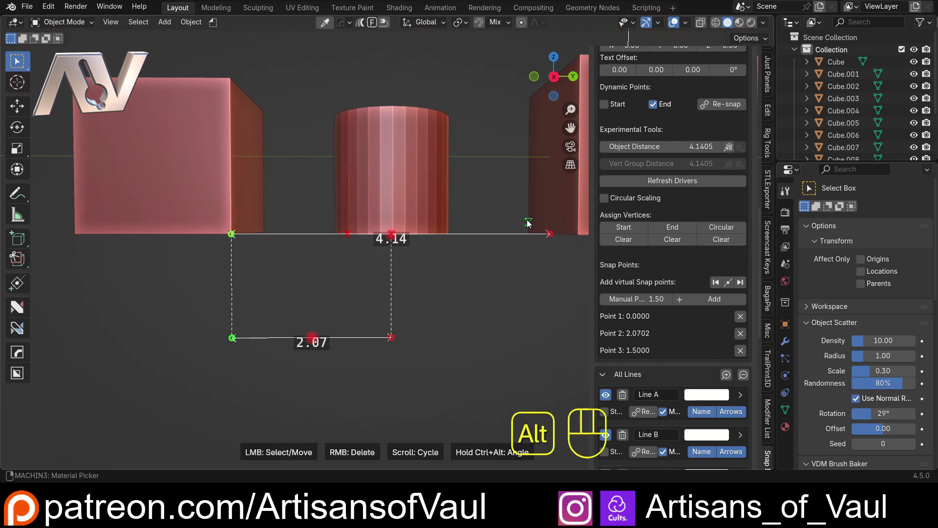
key(alt)
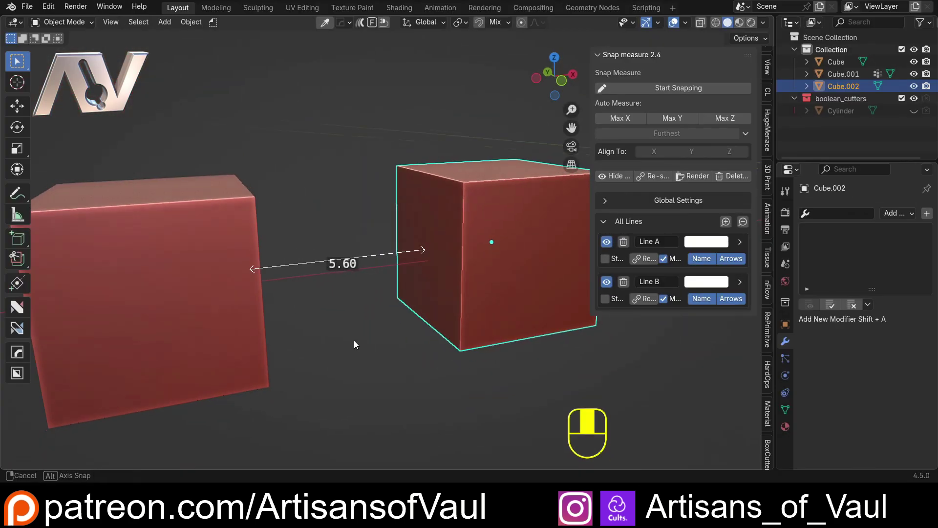
Deselect Cube.002 and orbit to bring Line B's 5.60 measurement into view.
mouse_move(353, 340)
middle_down()
mouse_move(344, 342)
mouse_move(359, 336)
middle_up()
click(307, 216)
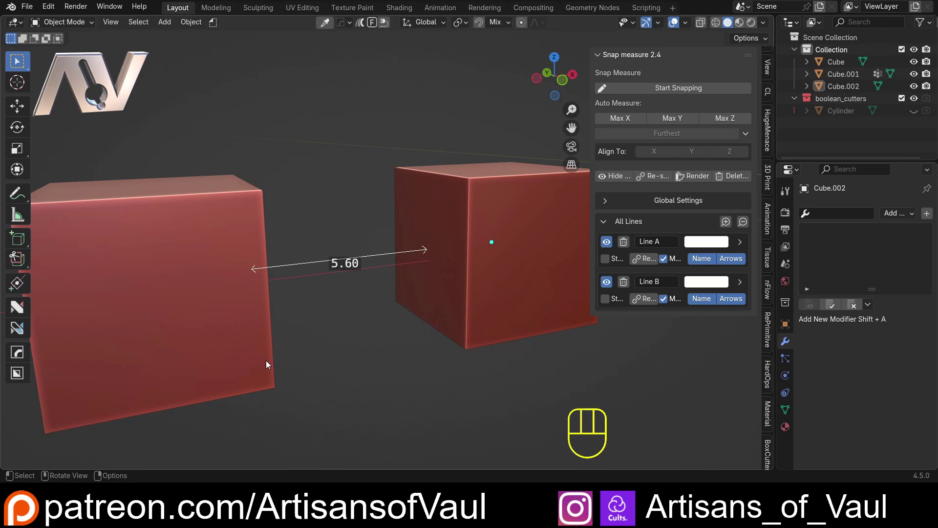
middle_drag(386, 365, 389, 364)
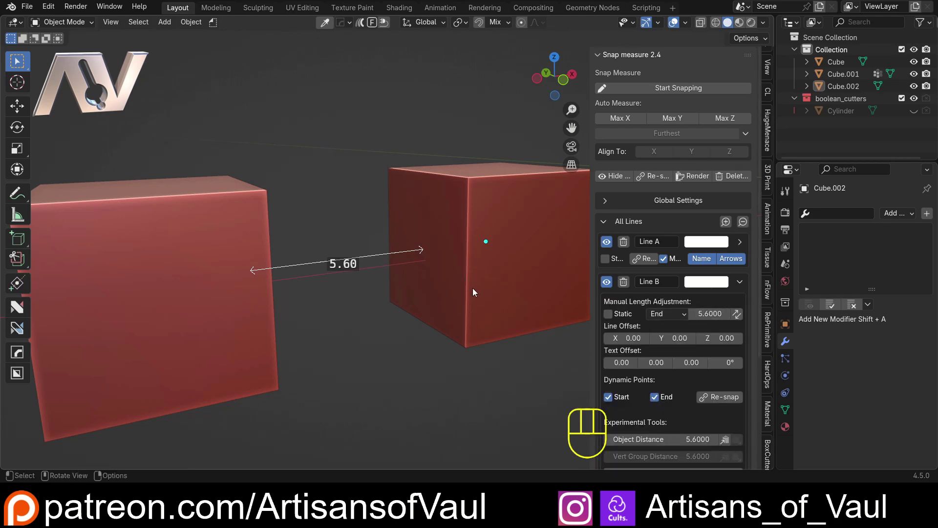
Set Line B's Object Distance to 7 after cancelling a test move of the right cube.
click(488, 295)
key(g)
key(Escape)
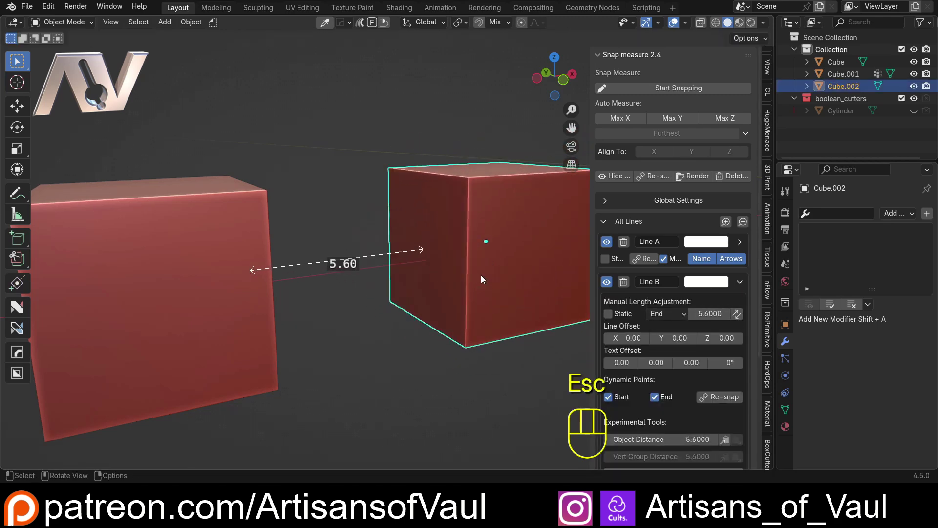
scroll(667, 254, down, 6)
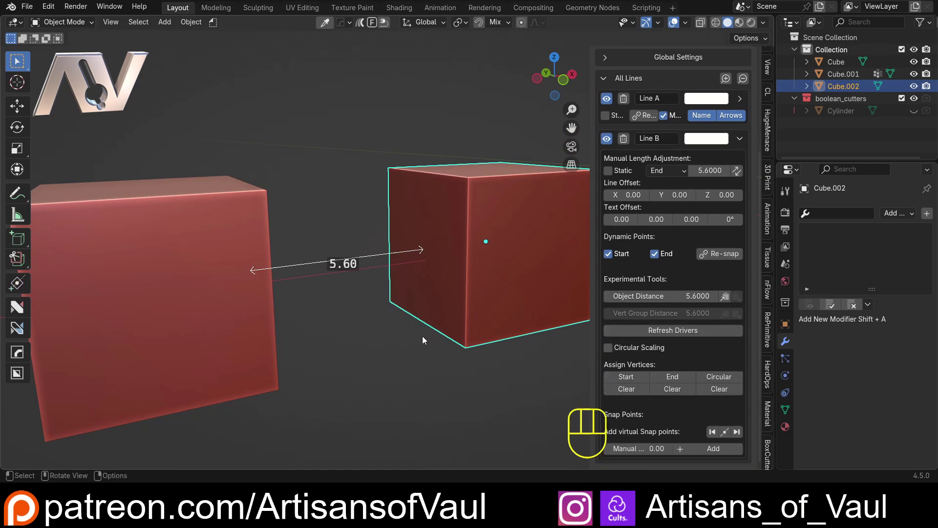
middle_drag(413, 328, 367, 297)
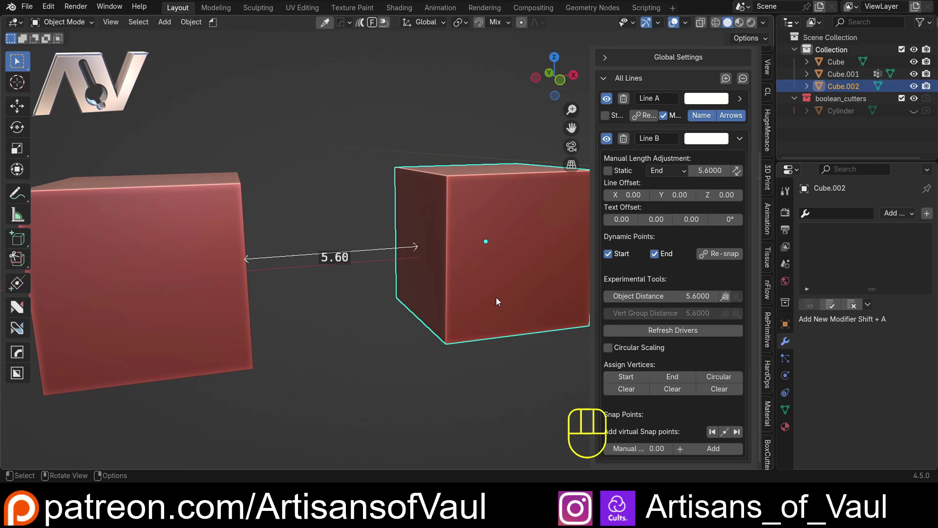
middle_drag(490, 297, 477, 269)
click(668, 295)
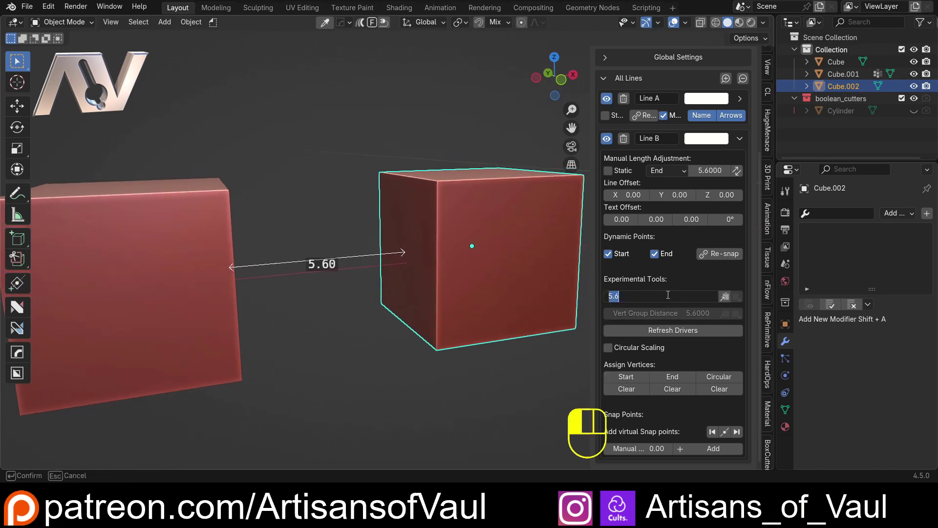
text(7)
key(Return)
Select the left cube and drag the Object Distance out to 10.57.
middle_drag(537, 244, 401, 195)
click(262, 217)
click(511, 247)
click(274, 233)
drag(684, 296, 782, 296)
Add the right cube to the selection and bring the gap back to 5.59.
shift+click(450, 221)
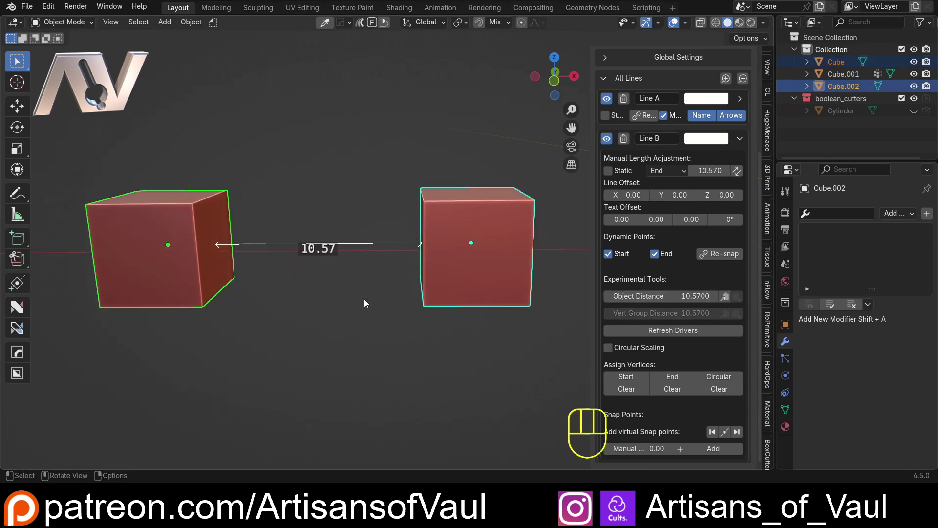
middle_drag(365, 304, 296, 276)
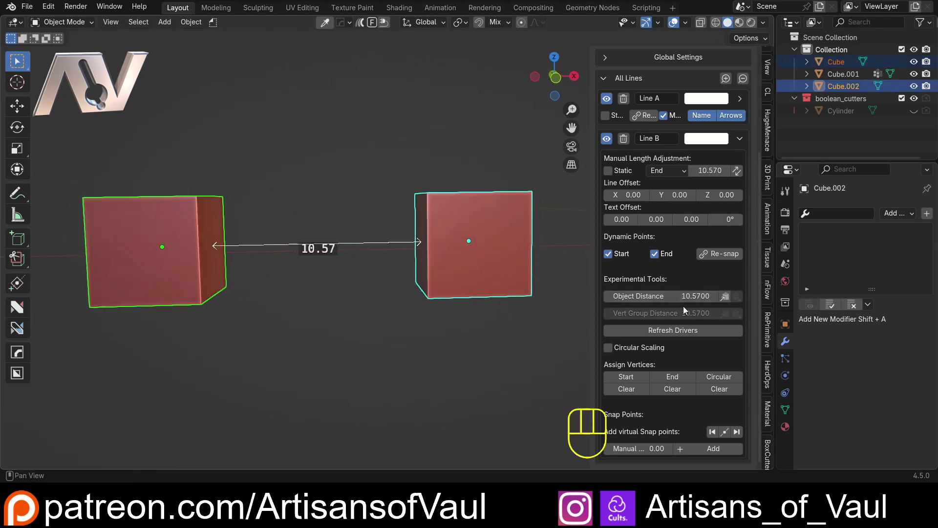
drag(685, 296, 647, 296)
middle_drag(340, 133, 377, 161)
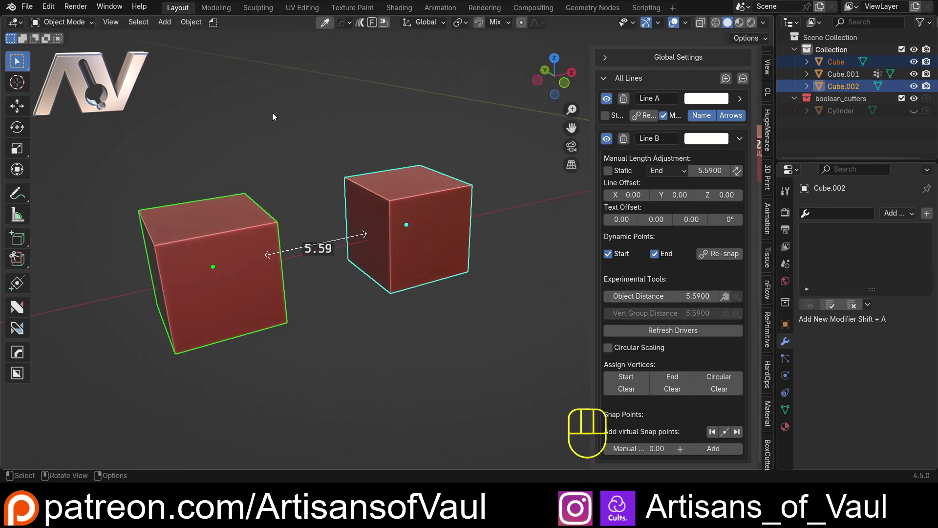
scroll(367, 274, up, 2)
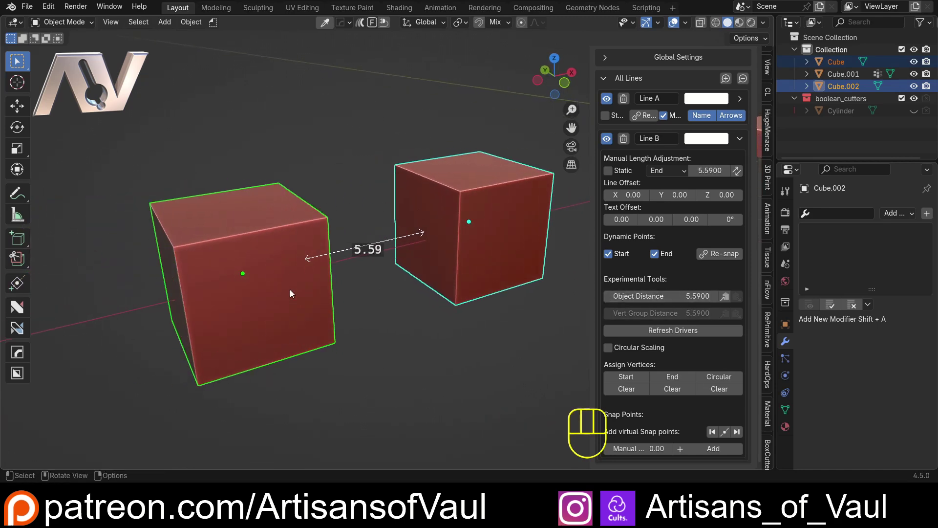
scroll(292, 273, up, 1)
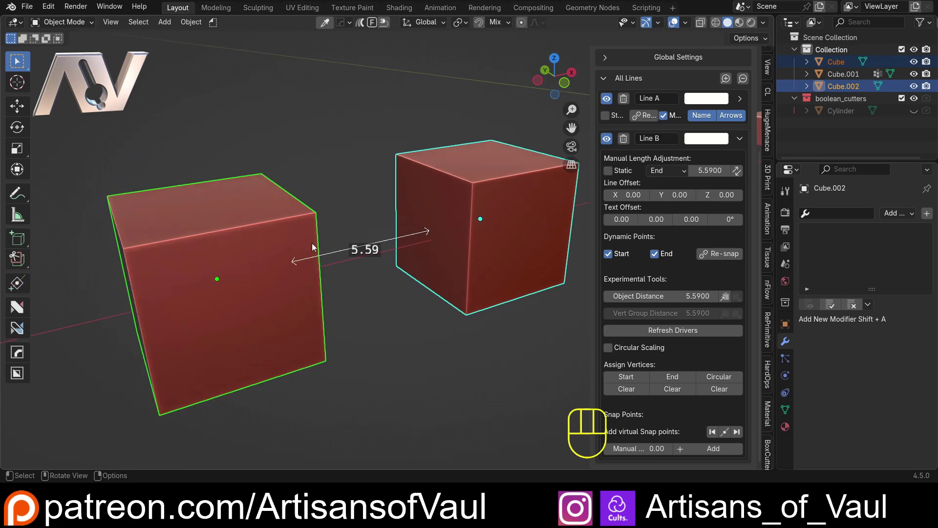
middle_drag(477, 209, 259, 129)
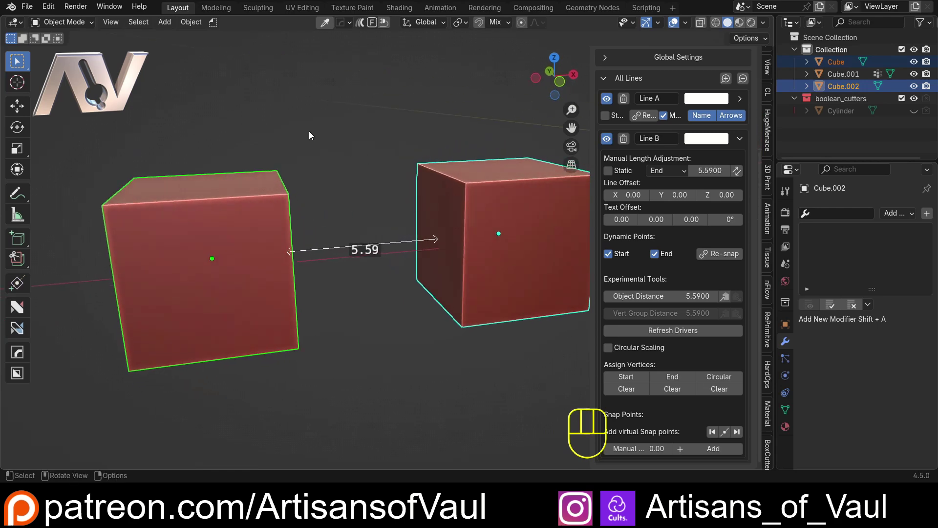
middle_drag(399, 302, 282, 233)
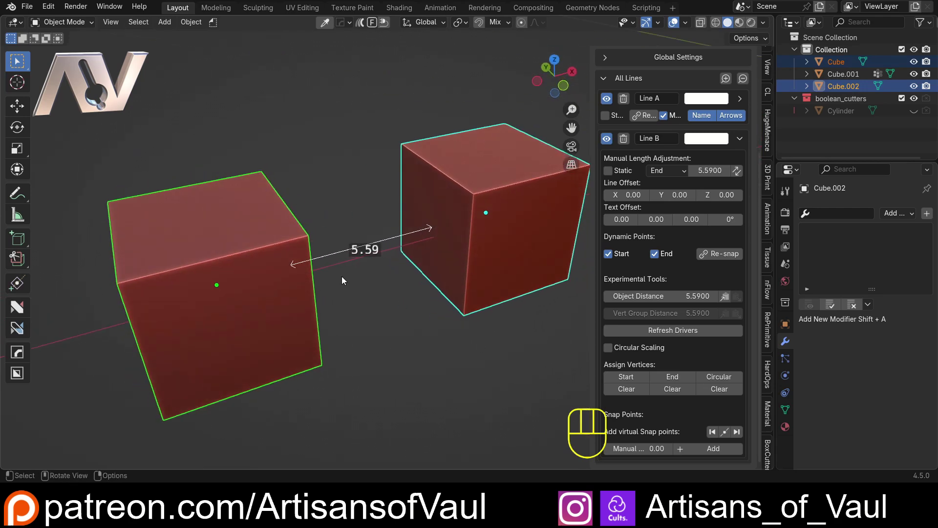
middle_drag(336, 281, 365, 260)
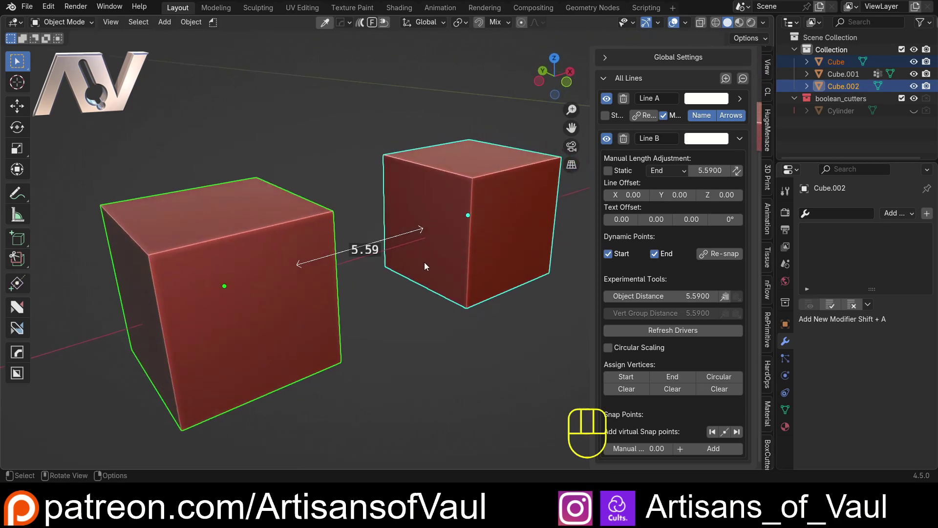
Select the plate with the 2.00 hole and expand Line A's settings instead of Line B's.
shift+middle_drag(459, 256, 230, 303)
scroll(340, 263, up, 5)
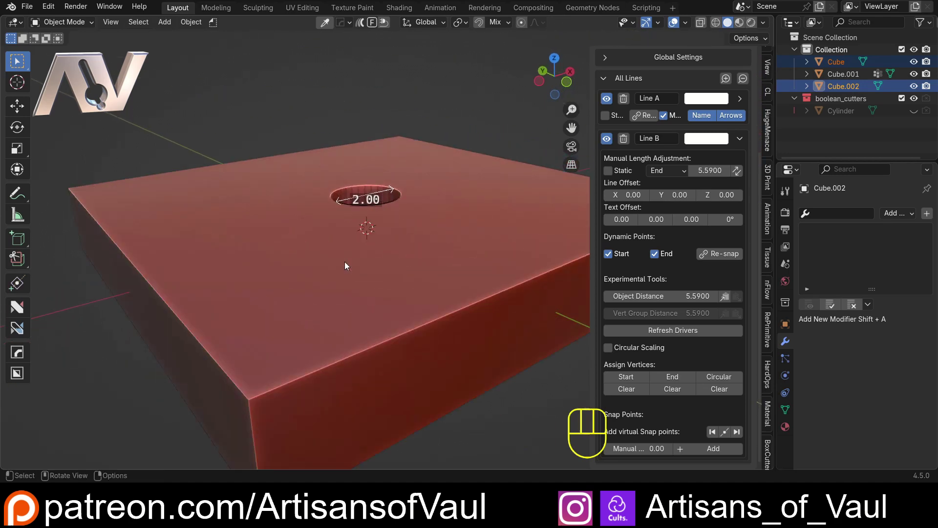
click(344, 266)
shift+middle_drag(368, 237, 322, 280)
scroll(321, 329, up, 3)
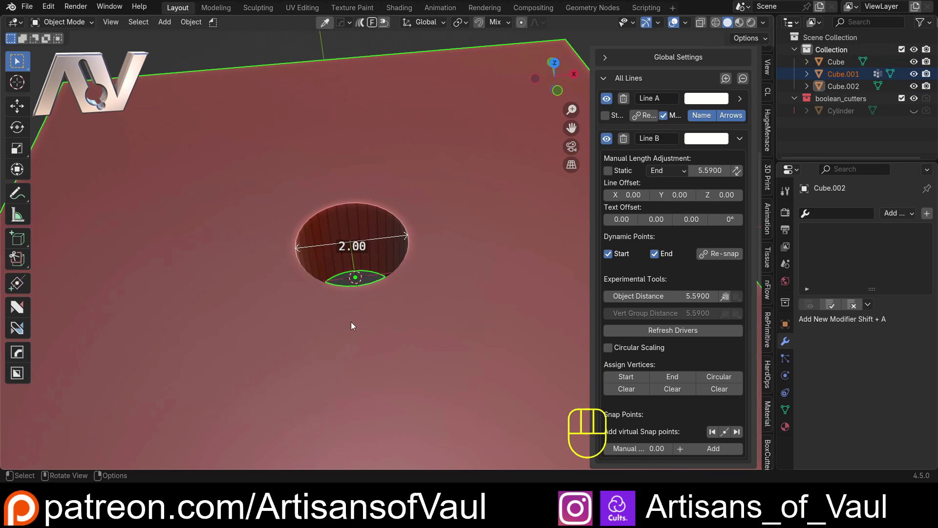
mouse_move(350, 320)
middle_down()
mouse_move(414, 269)
mouse_move(356, 324)
middle_up()
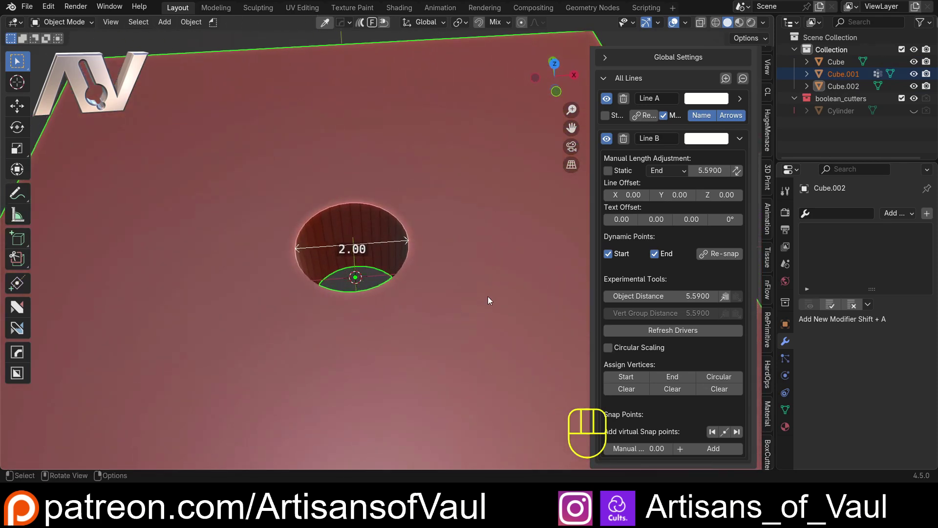
click(739, 138)
click(737, 242)
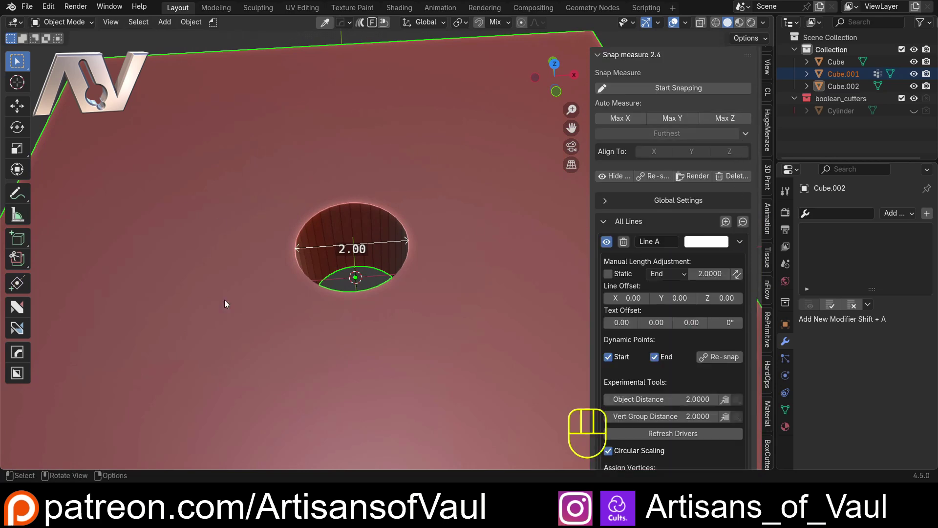
scroll(308, 198, down, 3)
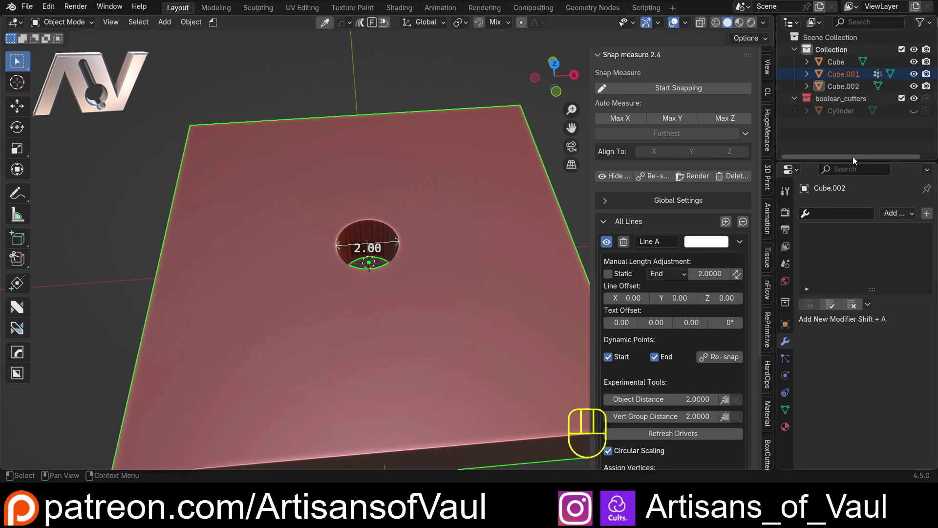
scroll(407, 248, up, 3)
Enter Edit Mode on the plate to handle the hole's circular vertices, then return to Object Mode.
key(Tab)
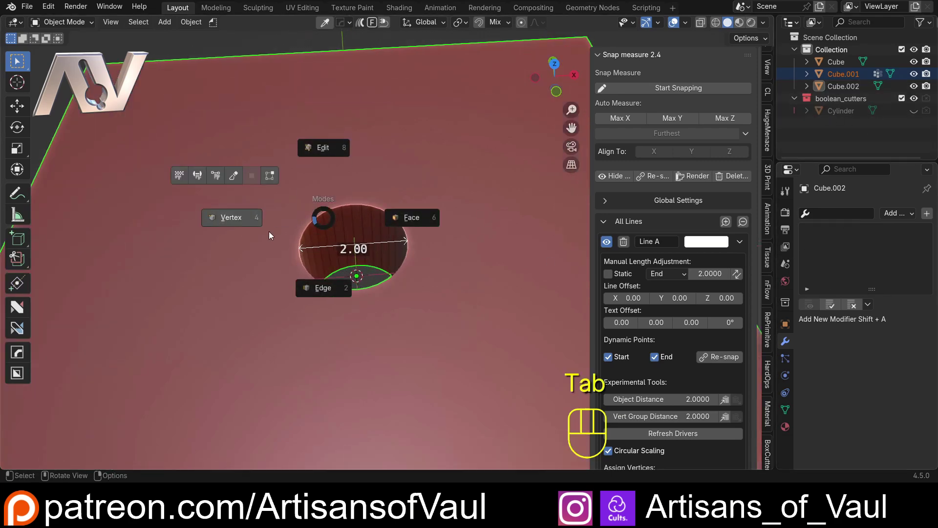
click(341, 161)
middle_drag(342, 161, 371, 146)
key(Tab)
middle_drag(317, 109, 420, 209)
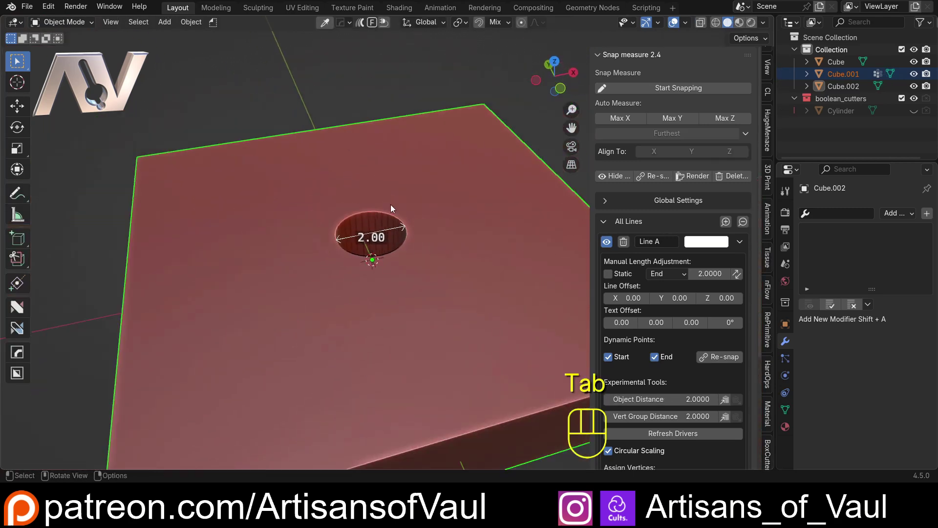
middle_drag(339, 298, 482, 312)
scroll(670, 245, down, 5)
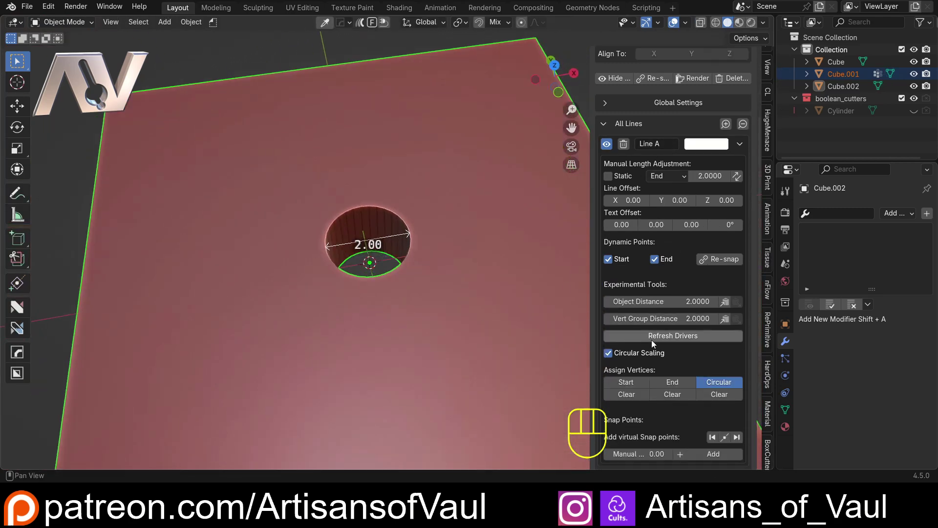
Drag Vert Group Distance to widen the hole to a 5.27 diameter.
drag(635, 320, 676, 320)
middle_drag(395, 355, 393, 294)
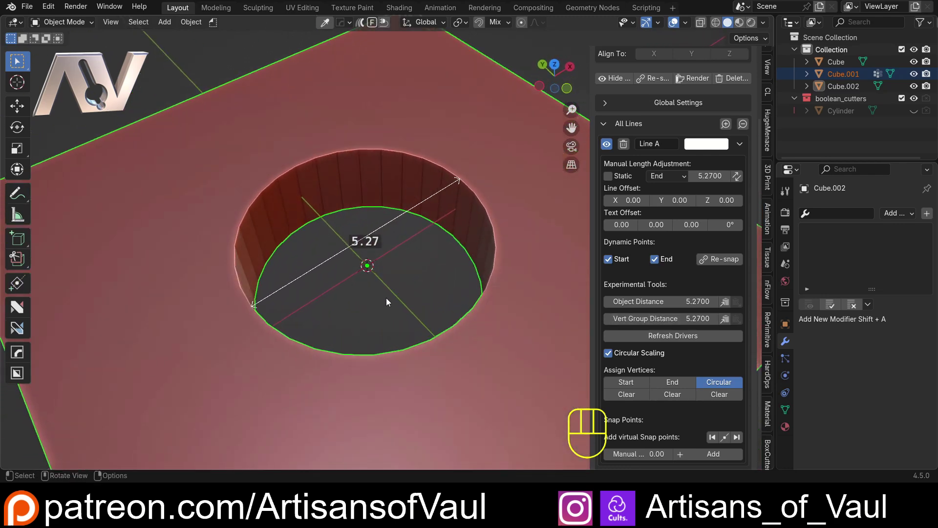
scroll(312, 362, down, 1)
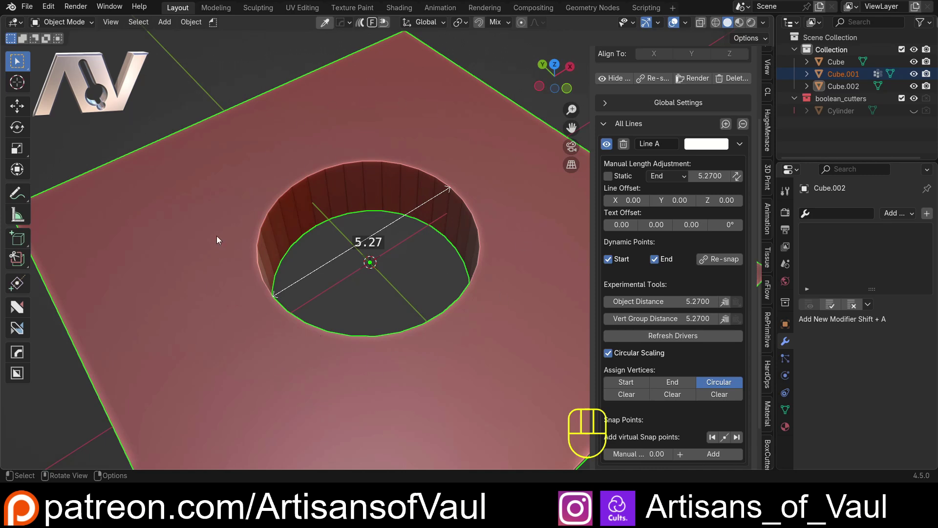
middle_drag(331, 299, 355, 283)
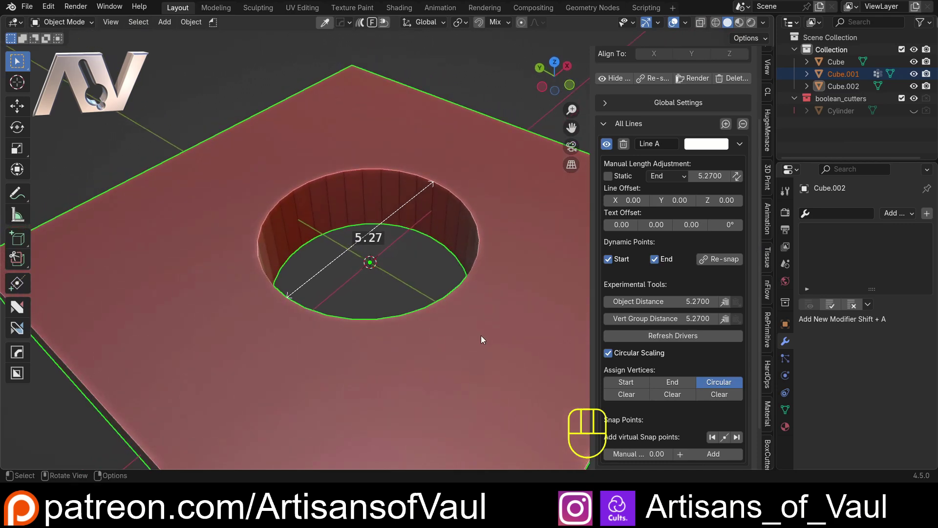